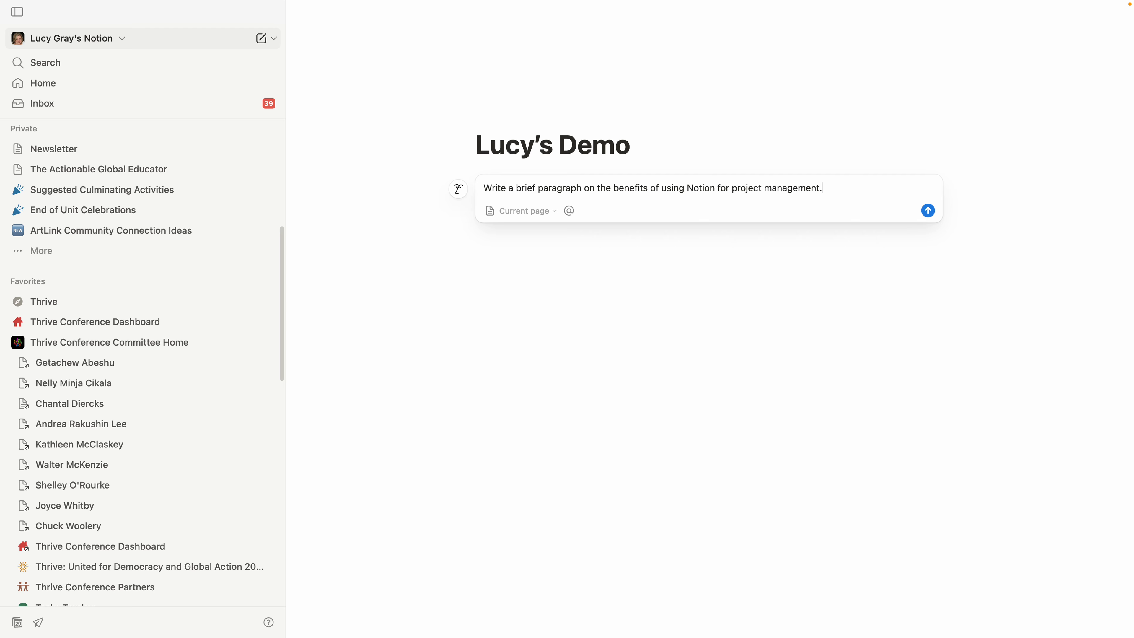
# Generate a brief AI paragraph on the benefits of using Notion for project management and accept it into the page.
pyautogui.press('Return')
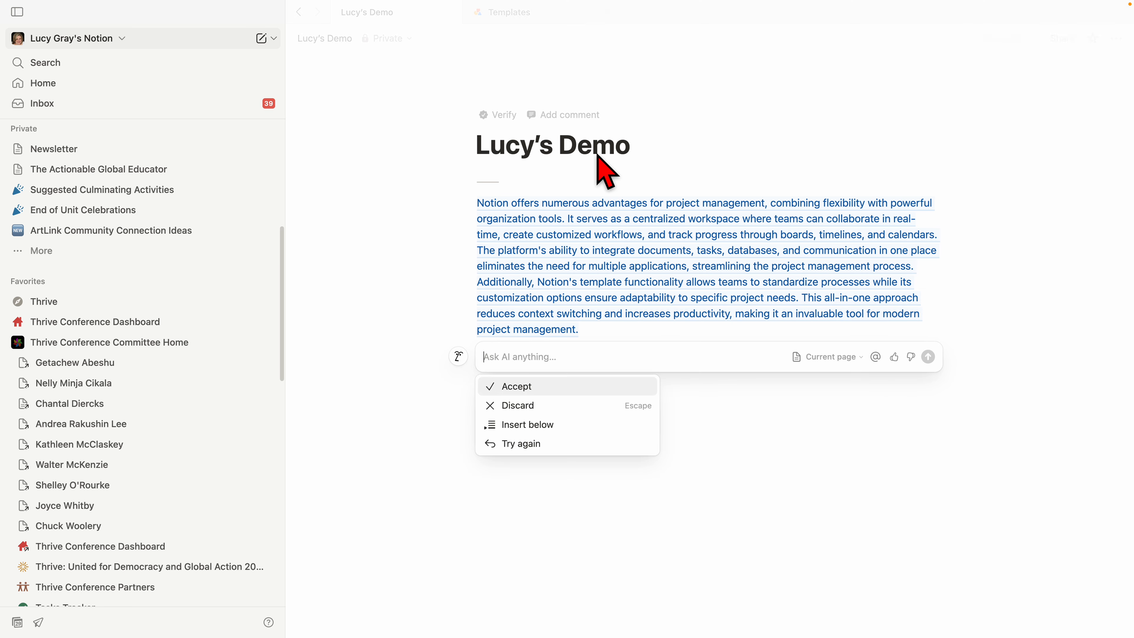
pyautogui.click(558, 392)
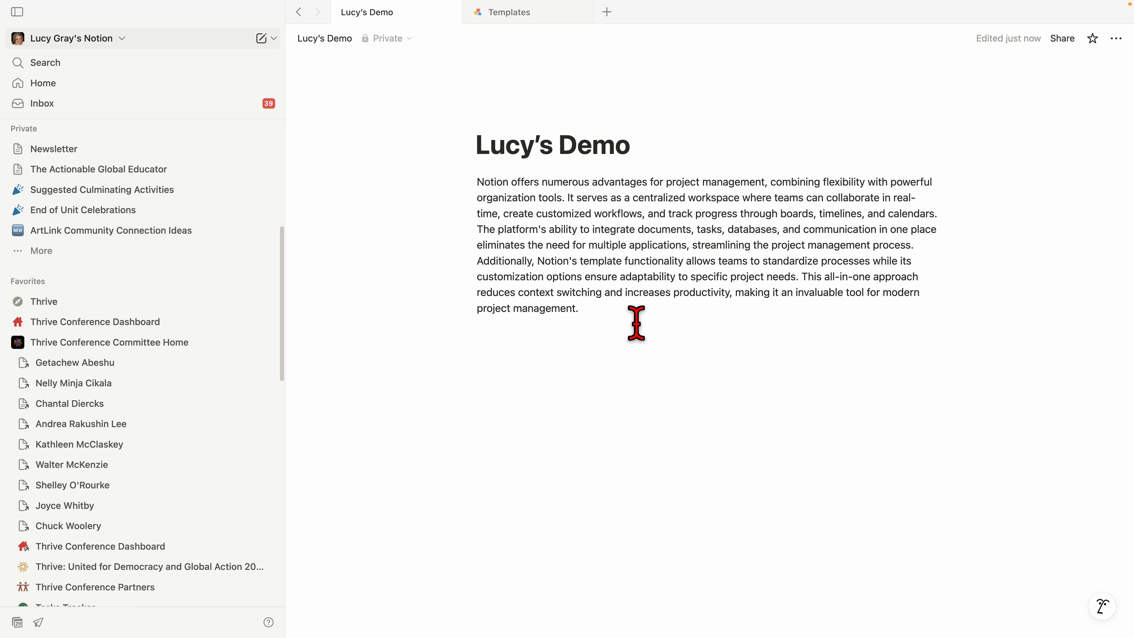
pyautogui.press('Return')
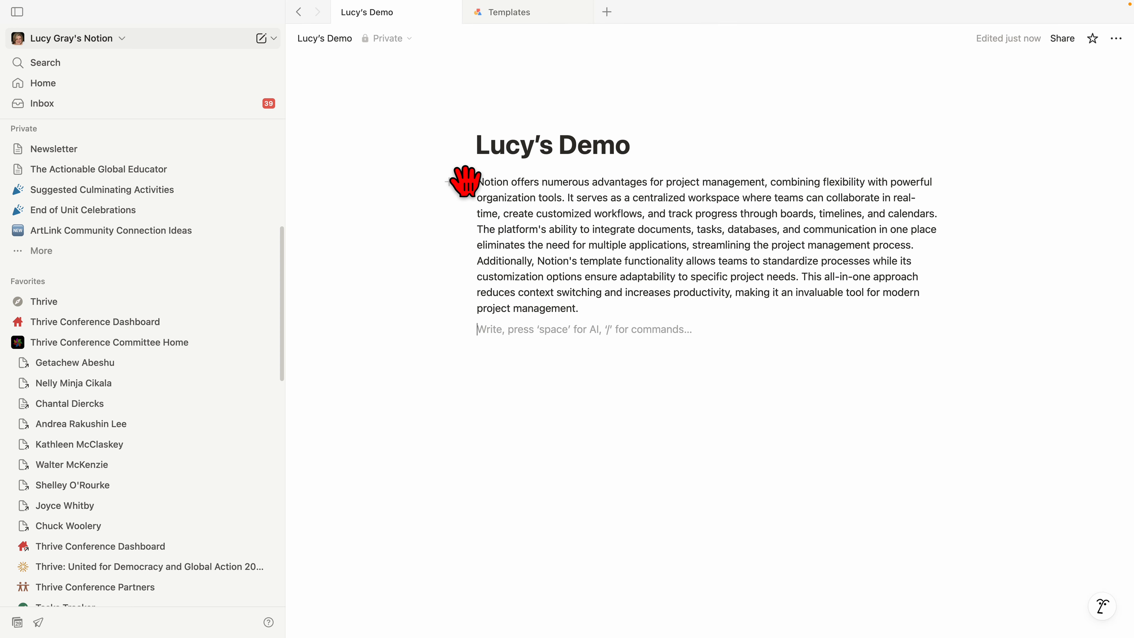
# Examine the block types that can be inserted below the paragraph, from basic and advanced blocks to embeds and imports.
pyautogui.moveTo(464, 181)
pyautogui.mouseDown()
pyautogui.moveTo(486, 247)
pyautogui.moveTo(704, 287)
pyautogui.moveTo(446, 222)
pyautogui.moveTo(466, 181)
pyautogui.mouseUp()
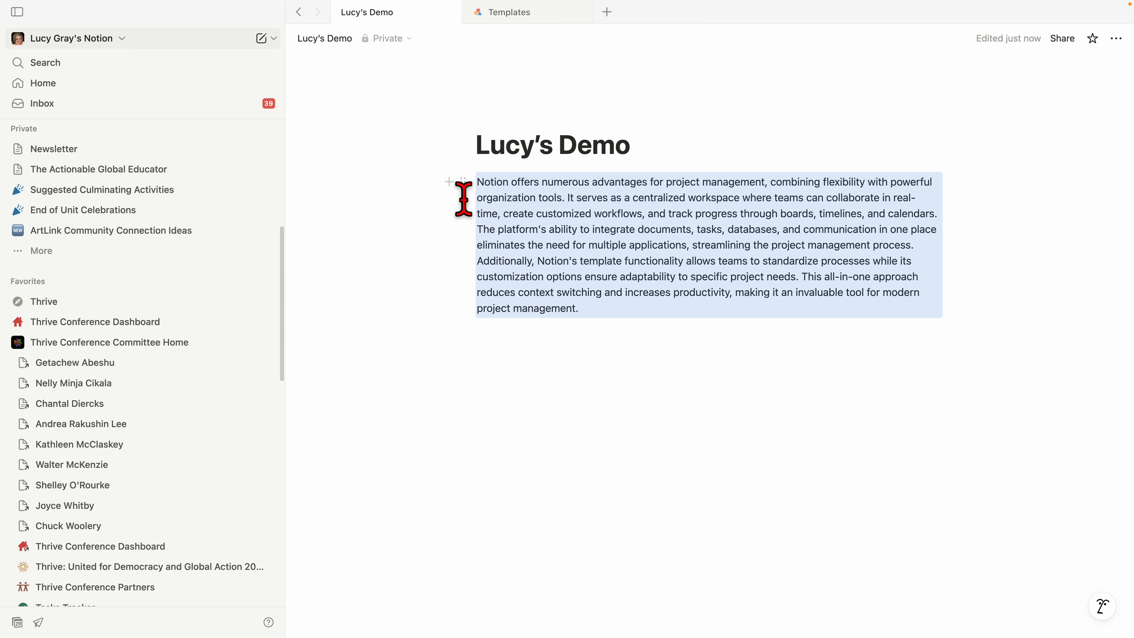
pyautogui.moveTo(458, 178)
pyautogui.mouseDown()
pyautogui.moveTo(534, 207)
pyautogui.moveTo(445, 236)
pyautogui.moveTo(456, 176)
pyautogui.mouseUp()
pyautogui.click(451, 181)
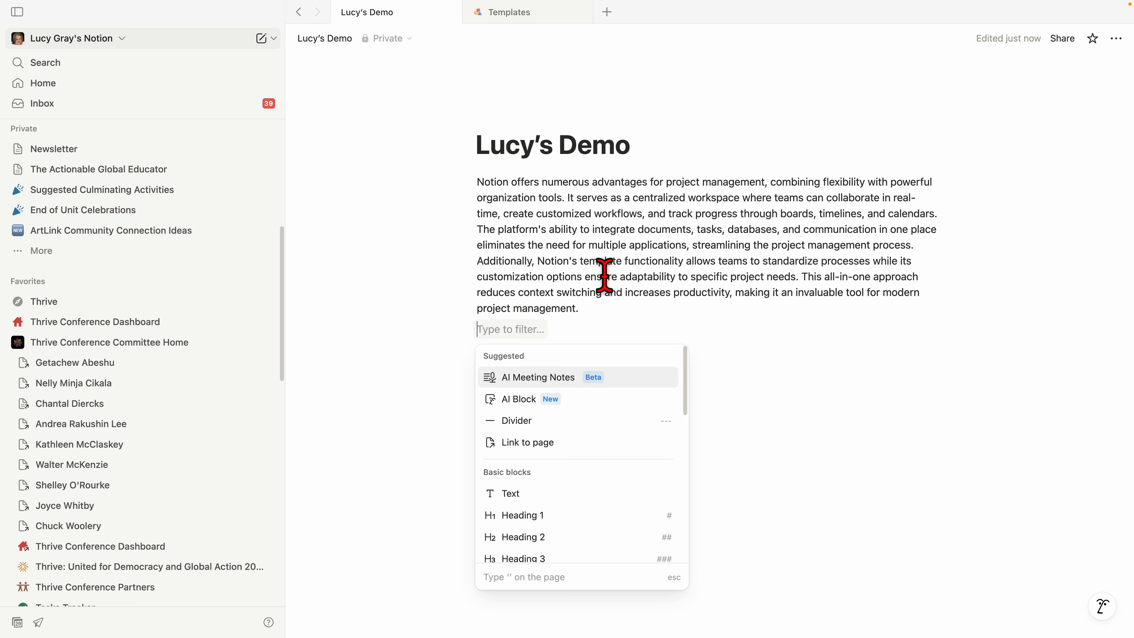
pyautogui.scroll(-15, 598, 435)
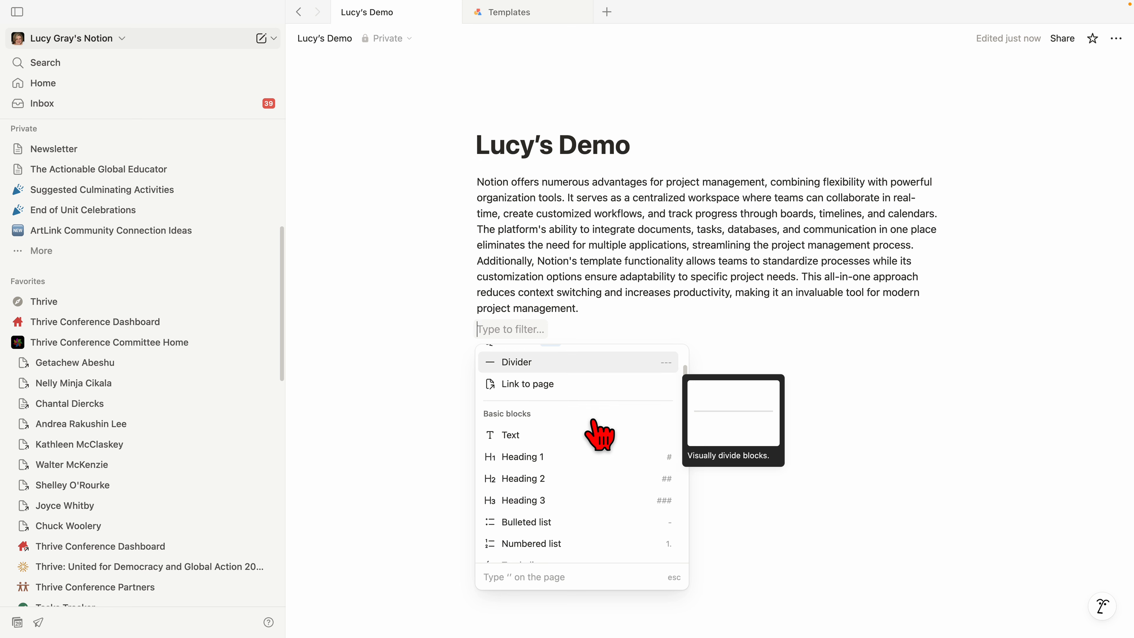
pyautogui.scroll(-10, 598, 436)
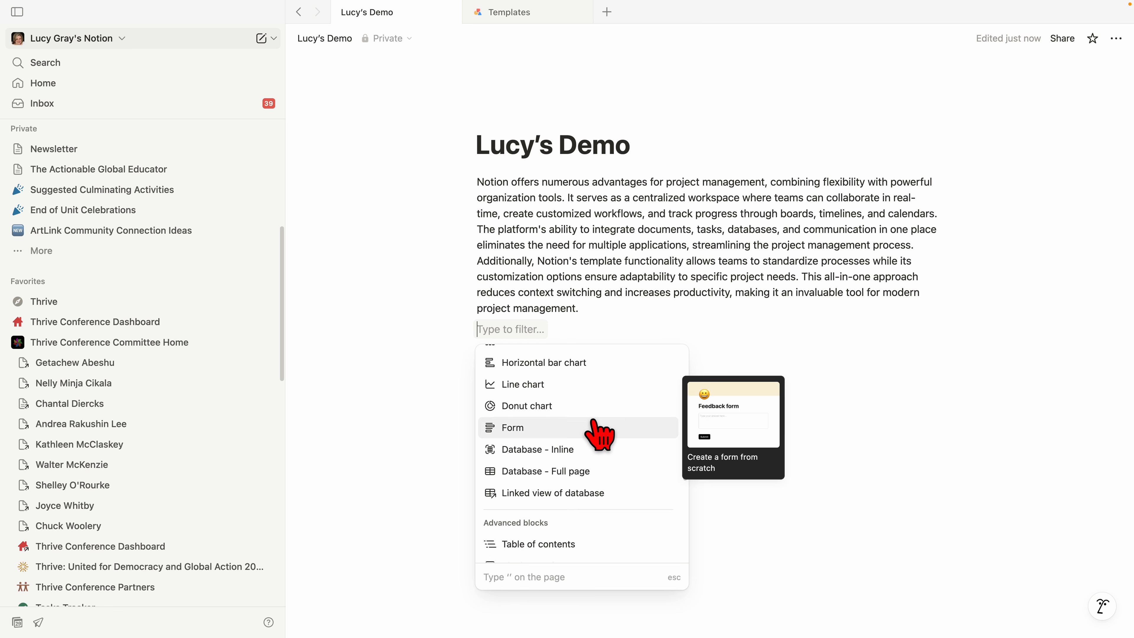
pyautogui.scroll(-6, 598, 436)
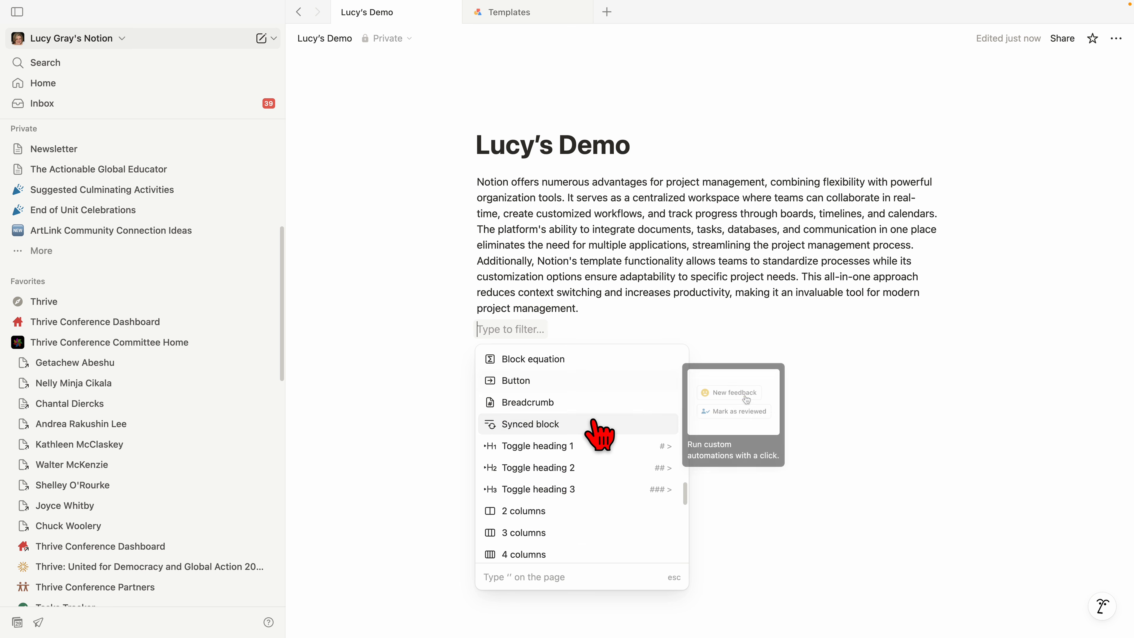
pyautogui.scroll(-8, 598, 435)
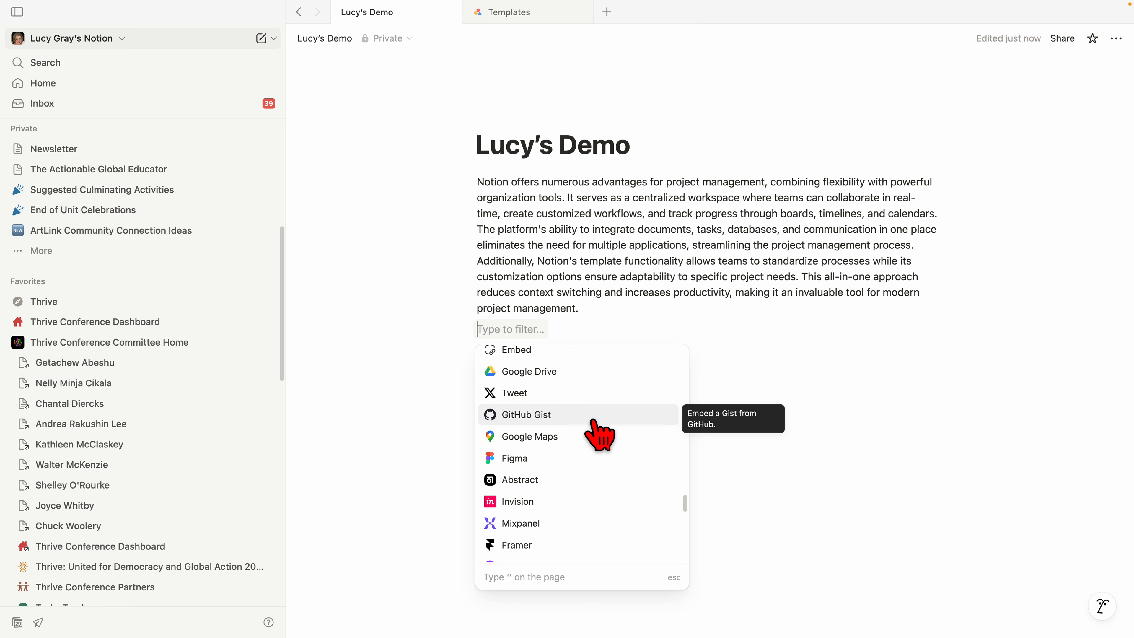
pyautogui.scroll(-10, 598, 436)
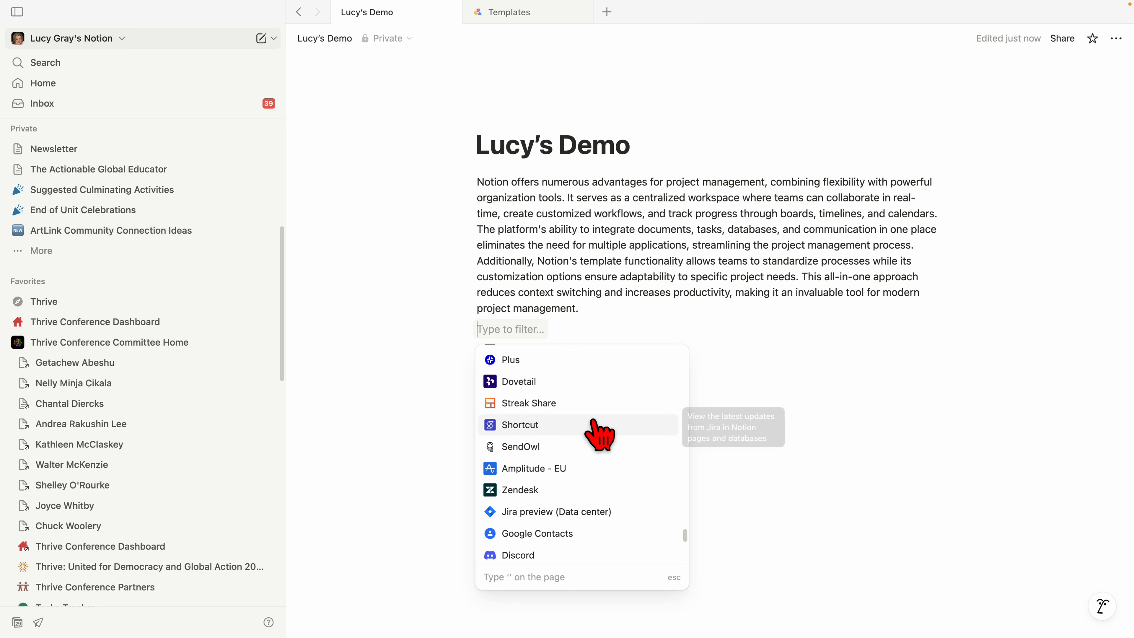
pyautogui.scroll(-3, 599, 433)
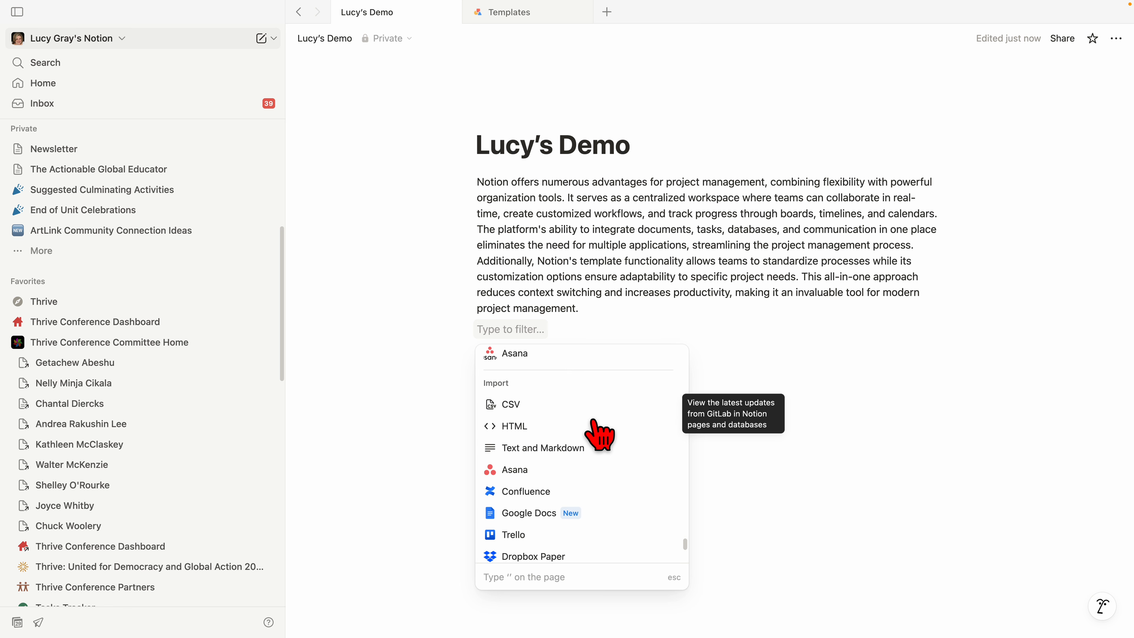
pyautogui.click(955, 377)
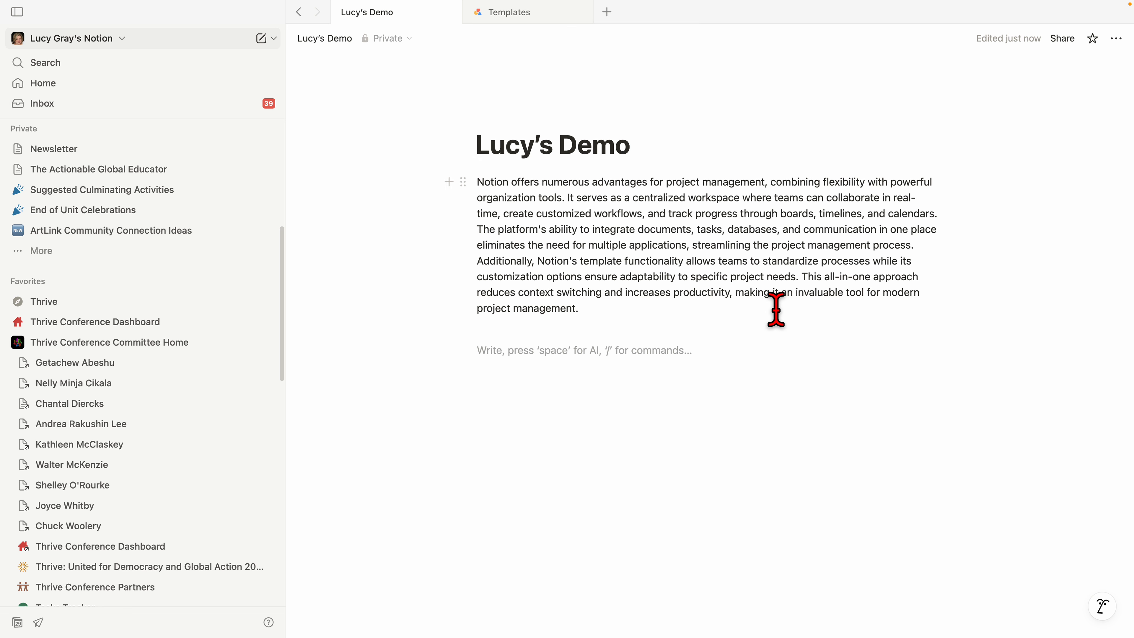
# Add a Heading 1 block below the paragraph with the text "Next Steps".
pyautogui.write('/')
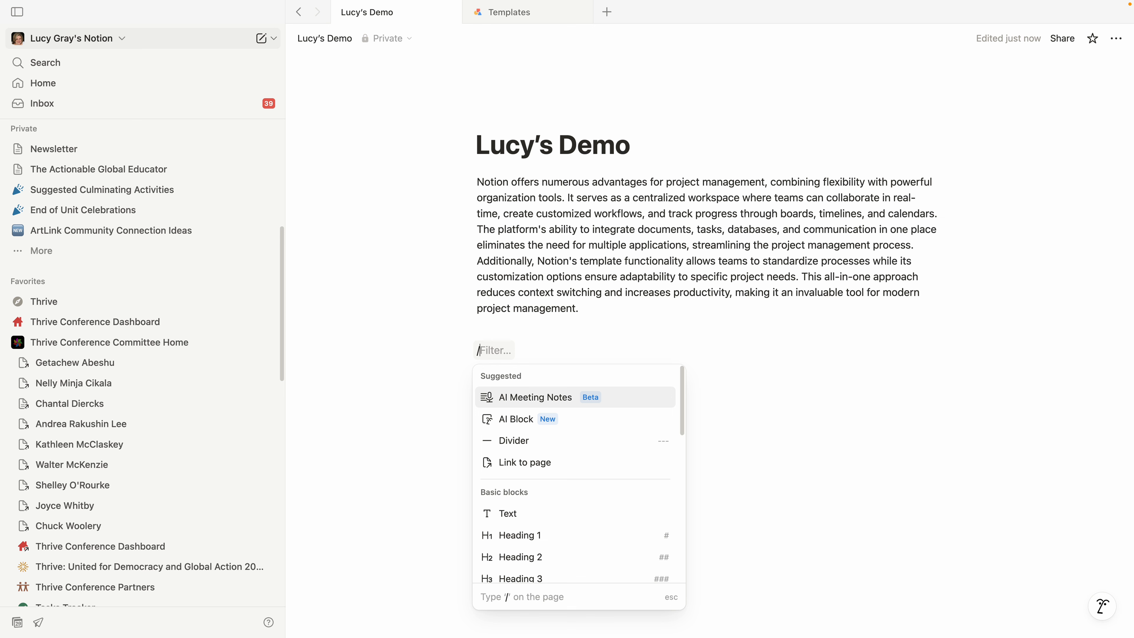
pyautogui.click(505, 537)
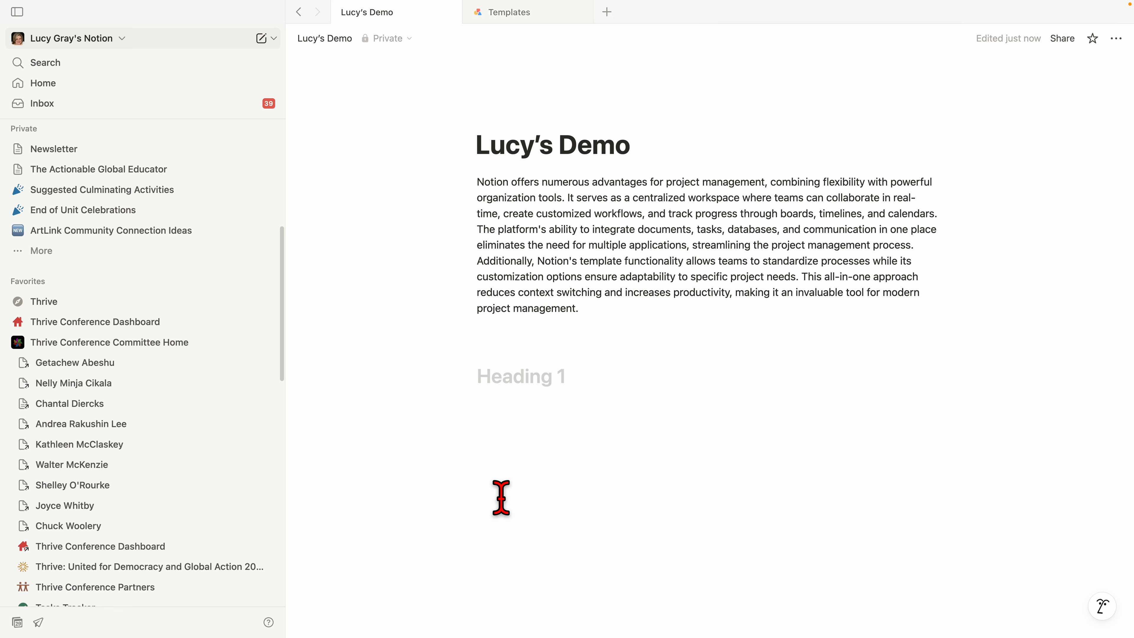
pyautogui.write('Next Steps')
pyautogui.press('Return')
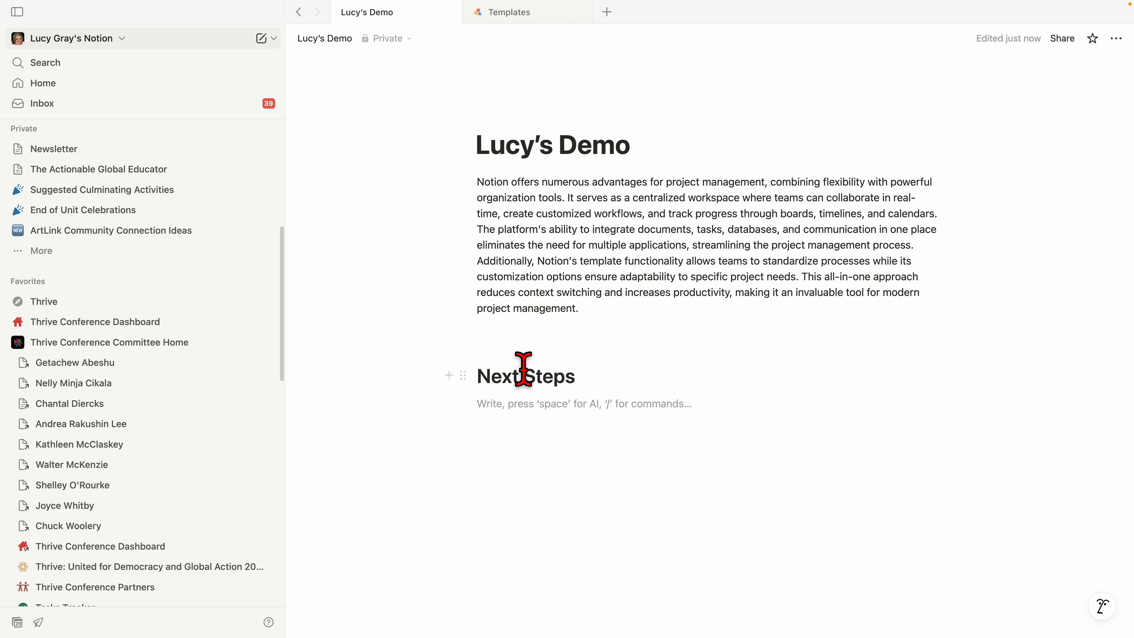
# Give the "Next Steps" heading pink text and a purple background.
pyautogui.tripleClick(504, 373)
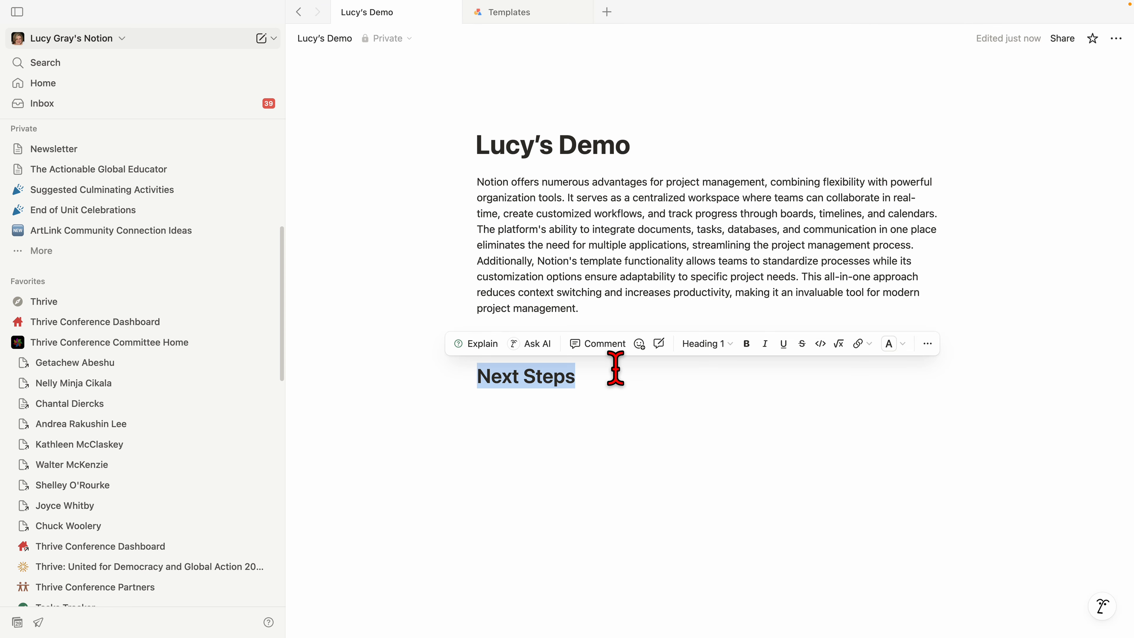
pyautogui.click(896, 347)
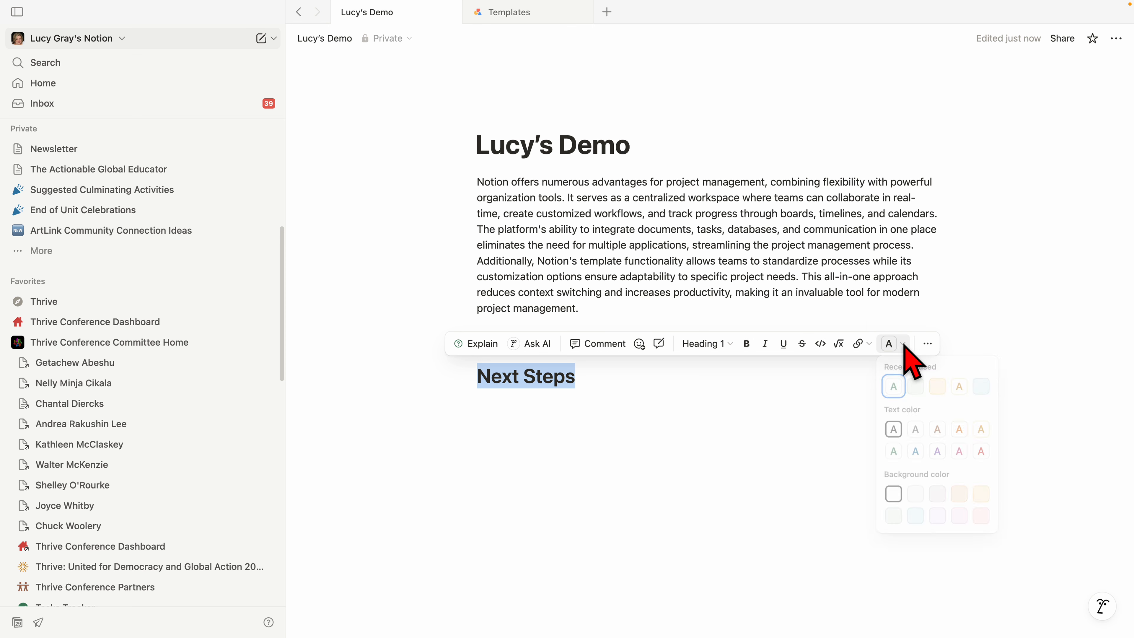
pyautogui.click(960, 455)
pyautogui.click(939, 520)
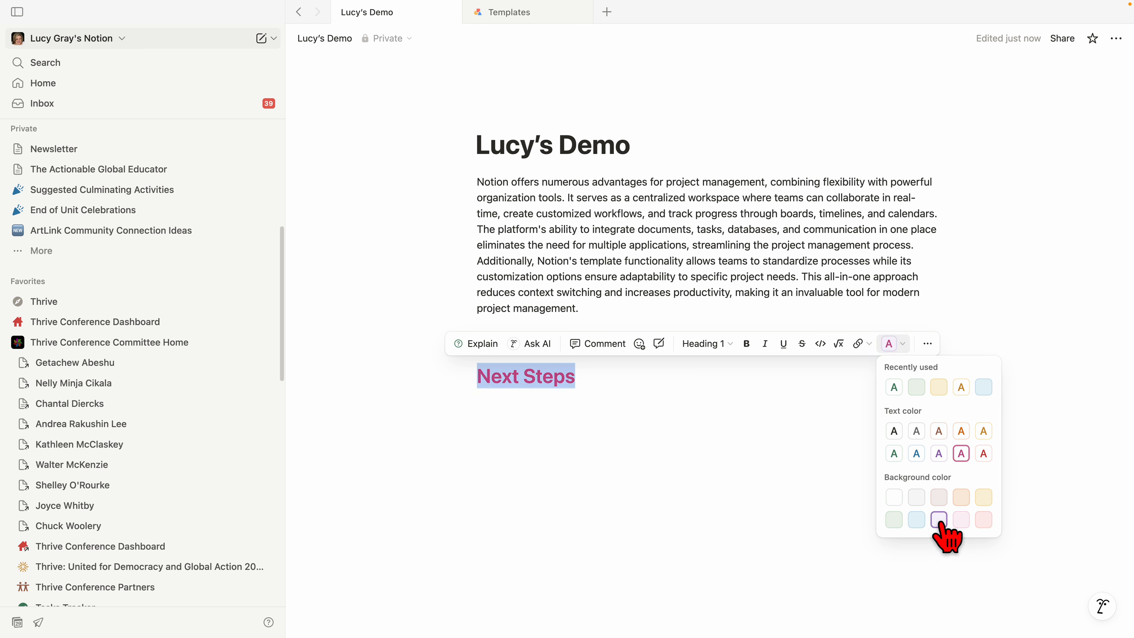
pyautogui.click(747, 351)
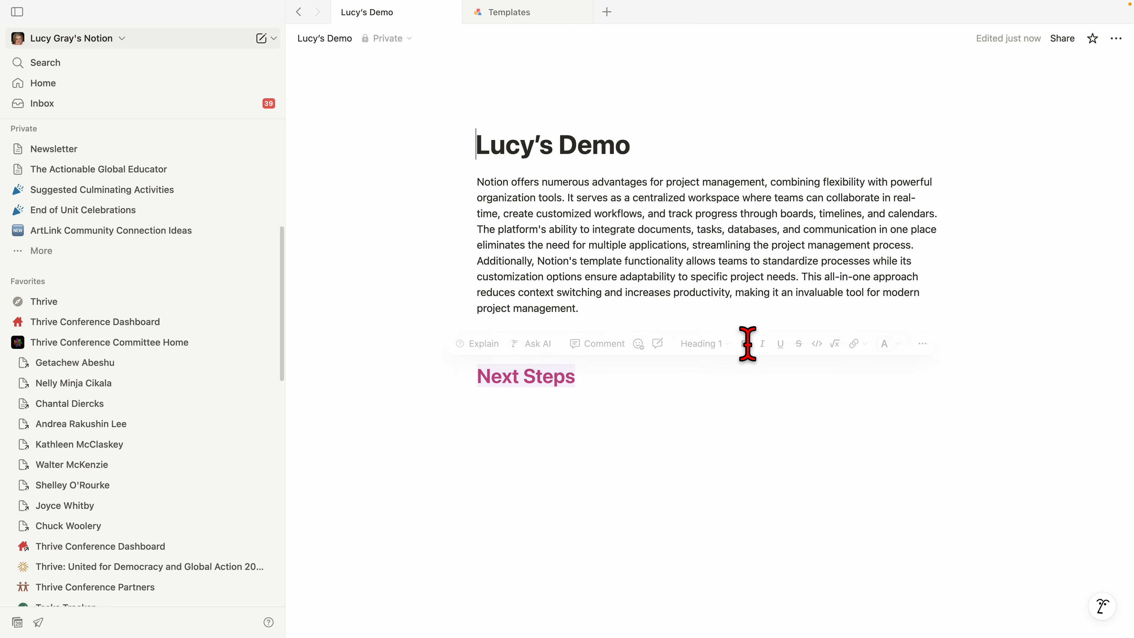
pyautogui.tripleClick(515, 374)
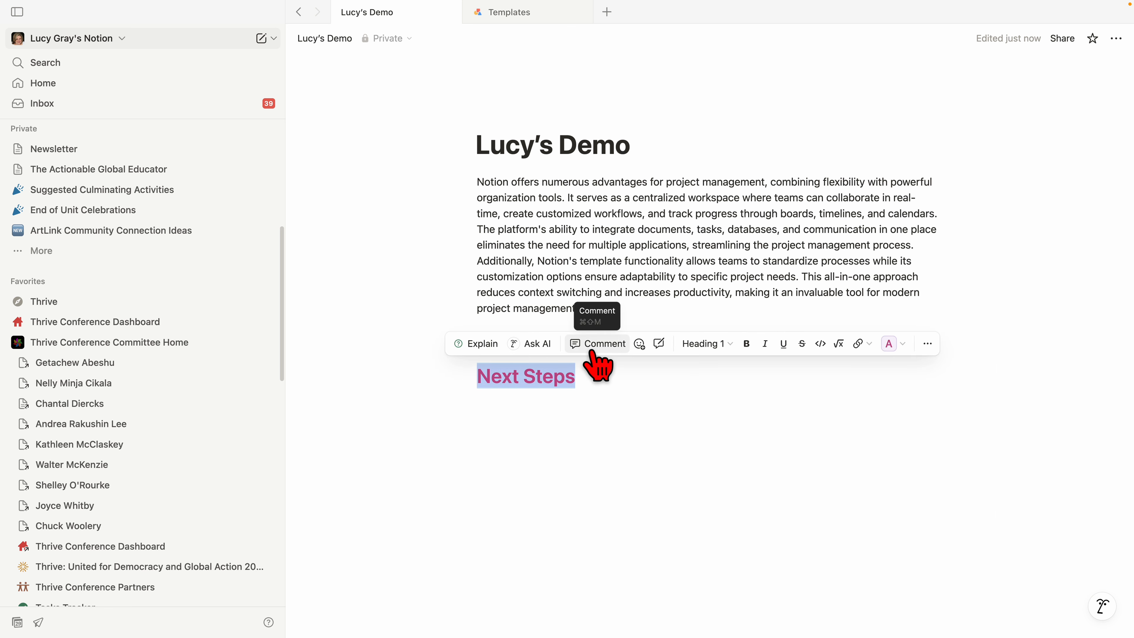
pyautogui.click(638, 343)
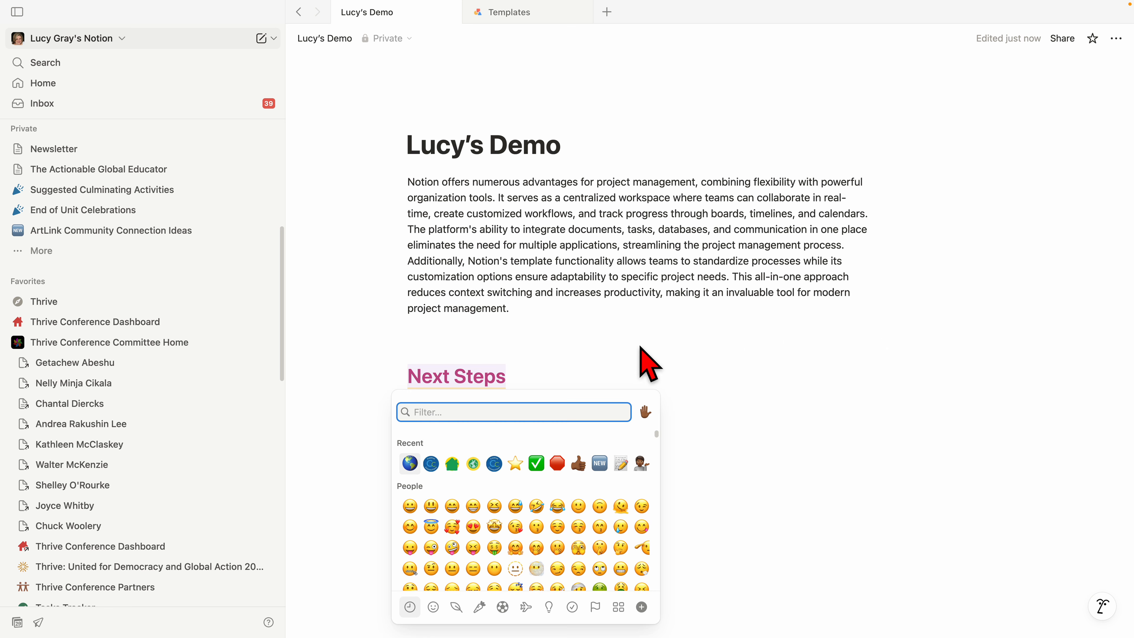
pyautogui.click(605, 337)
pyautogui.click(487, 371)
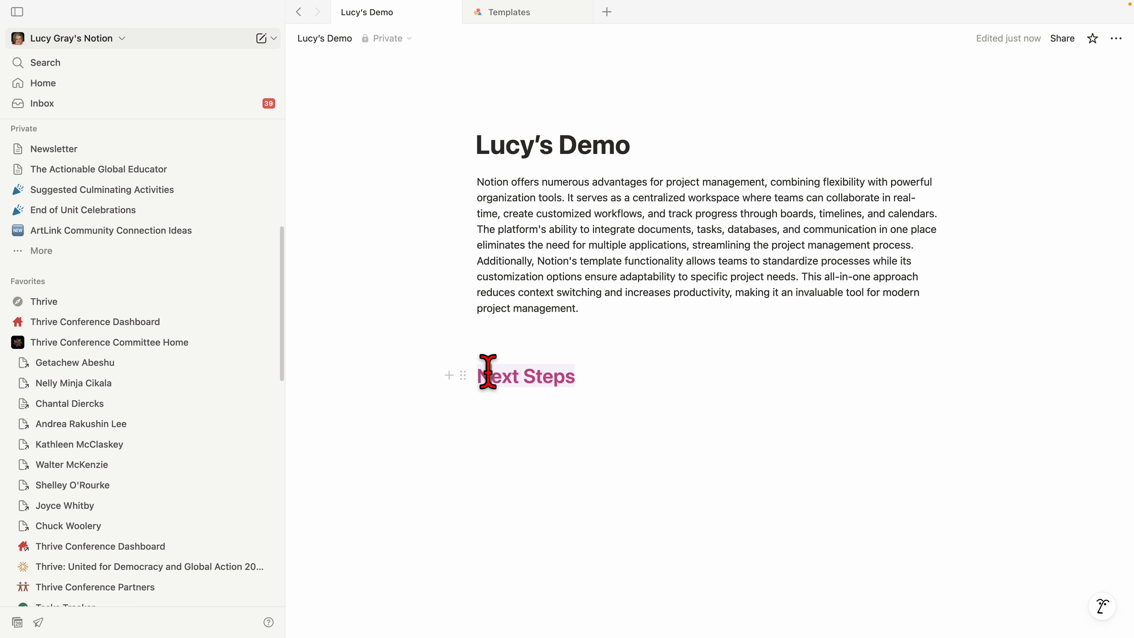
pyautogui.tripleClick(488, 371)
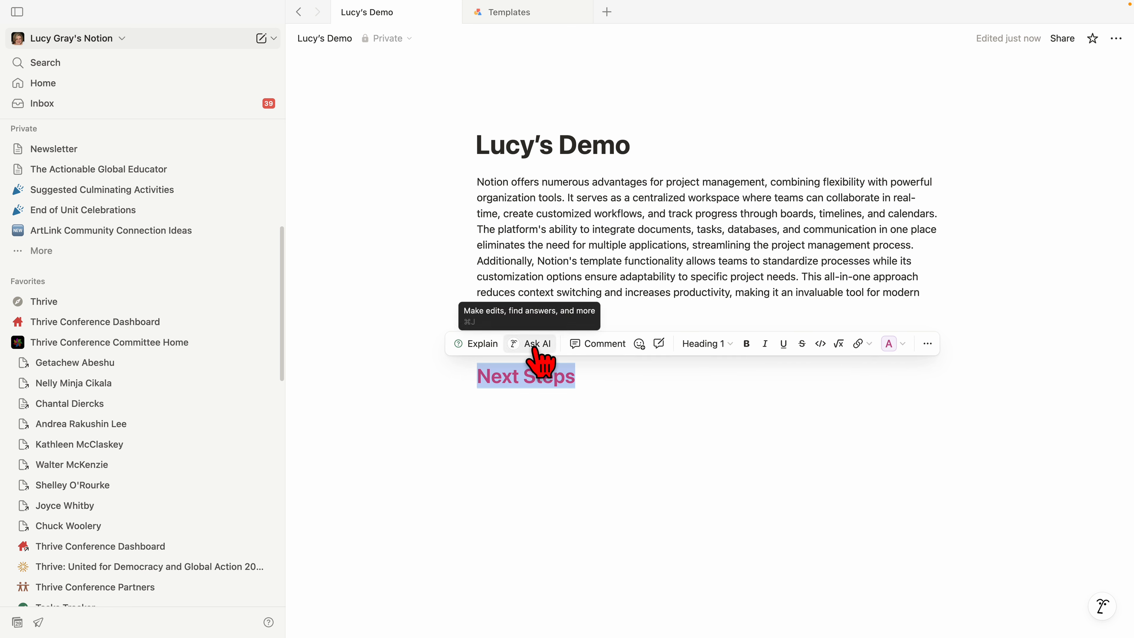
# Add a bulleted list under the "Next Steps" heading with the items "Explore Notion", "Create page" and "Edit the text".
pyautogui.click(578, 382)
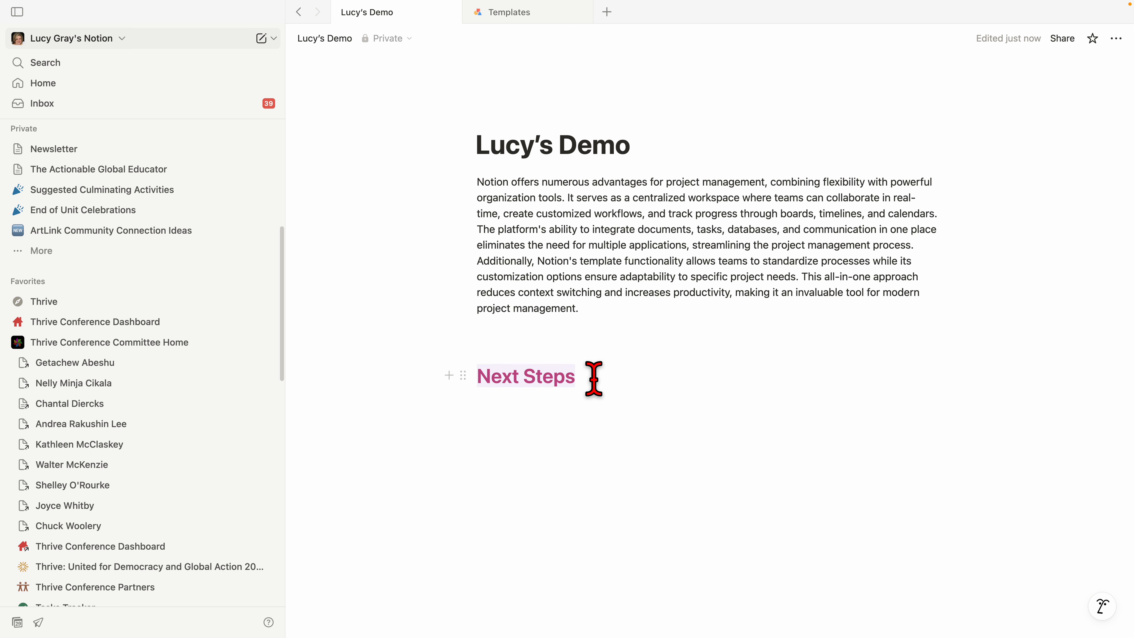
pyautogui.press('Return')
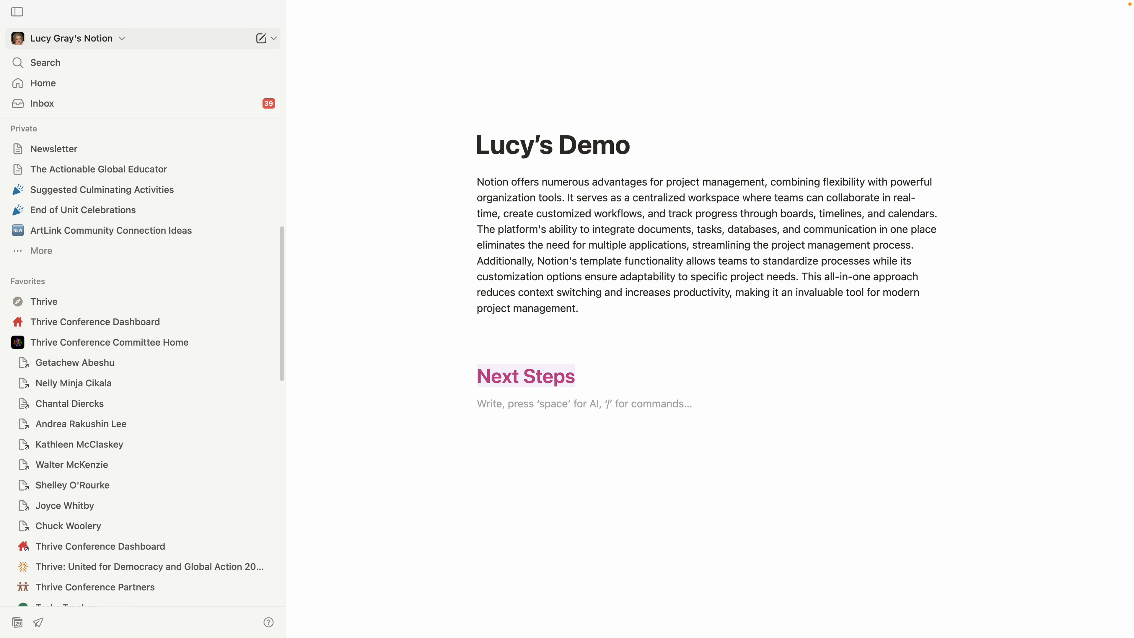
pyautogui.write('/')
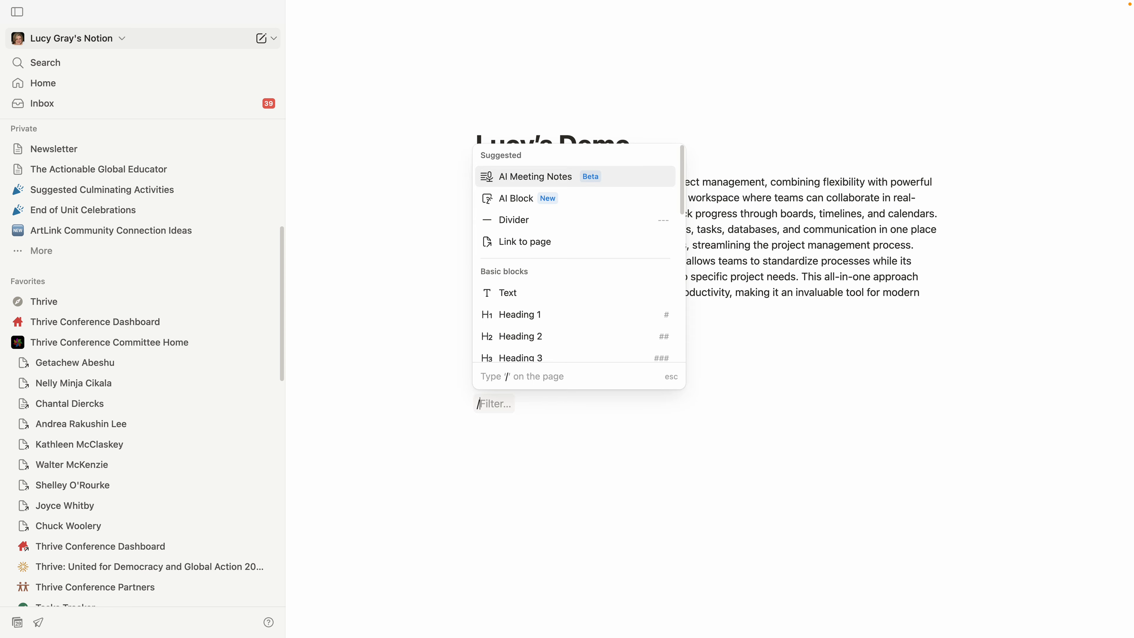
pyautogui.write('bu')
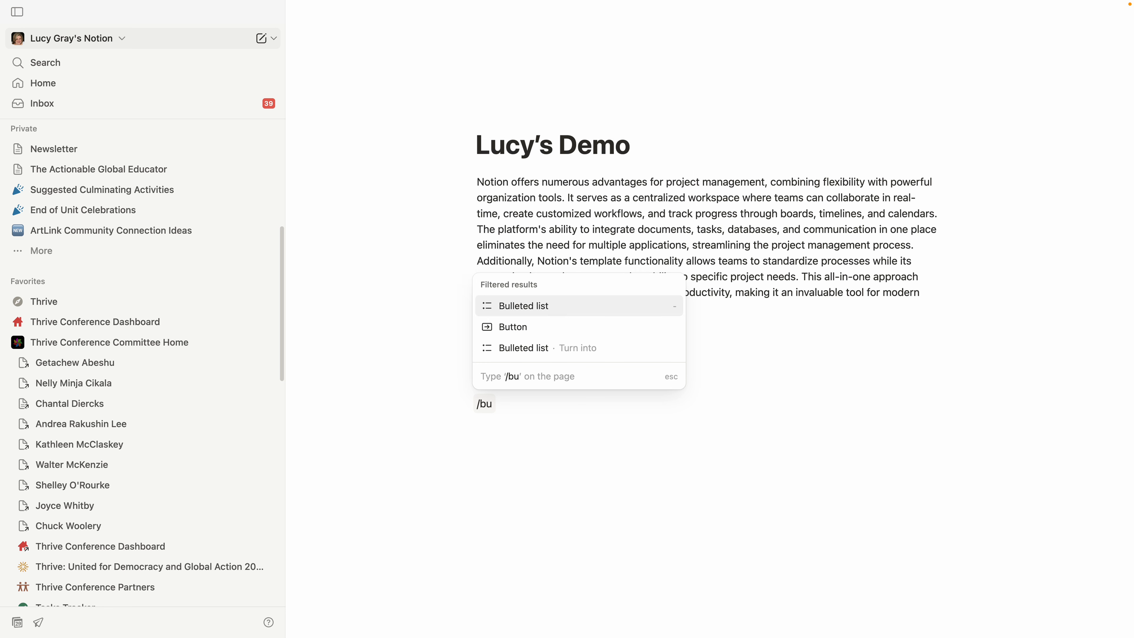
pyautogui.click(542, 312)
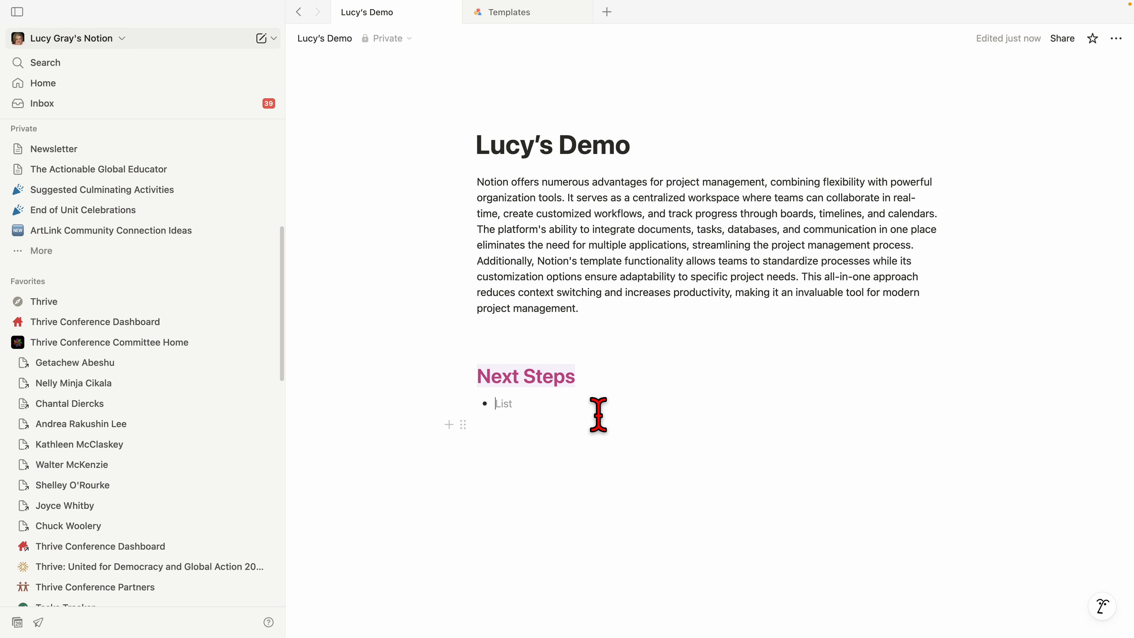
pyautogui.write('Explore Notion')
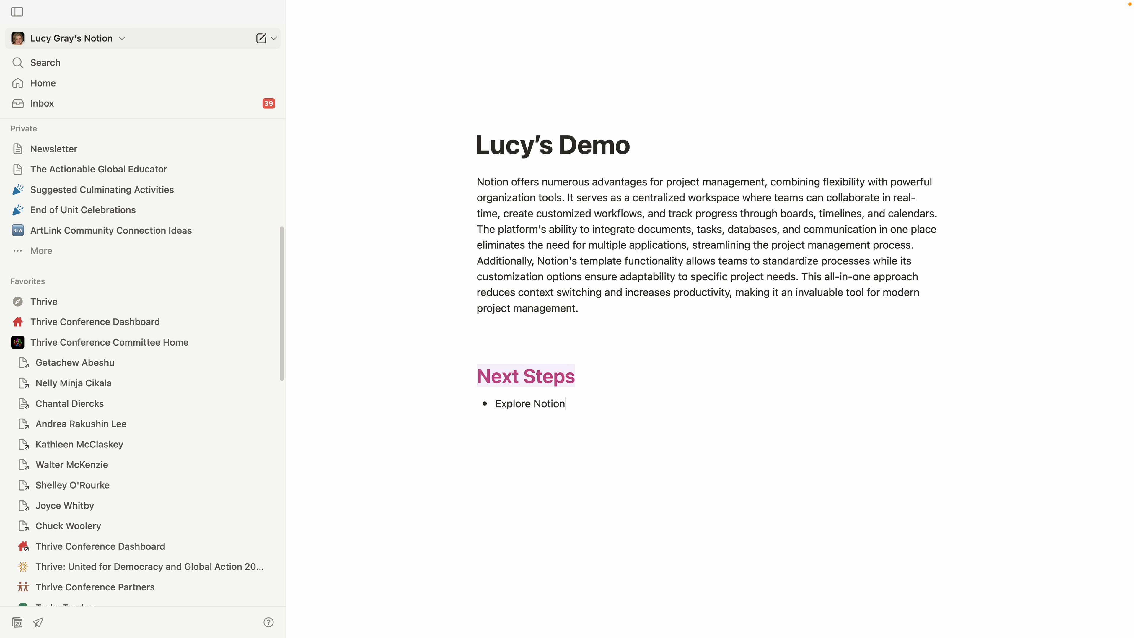
pyautogui.press('Return')
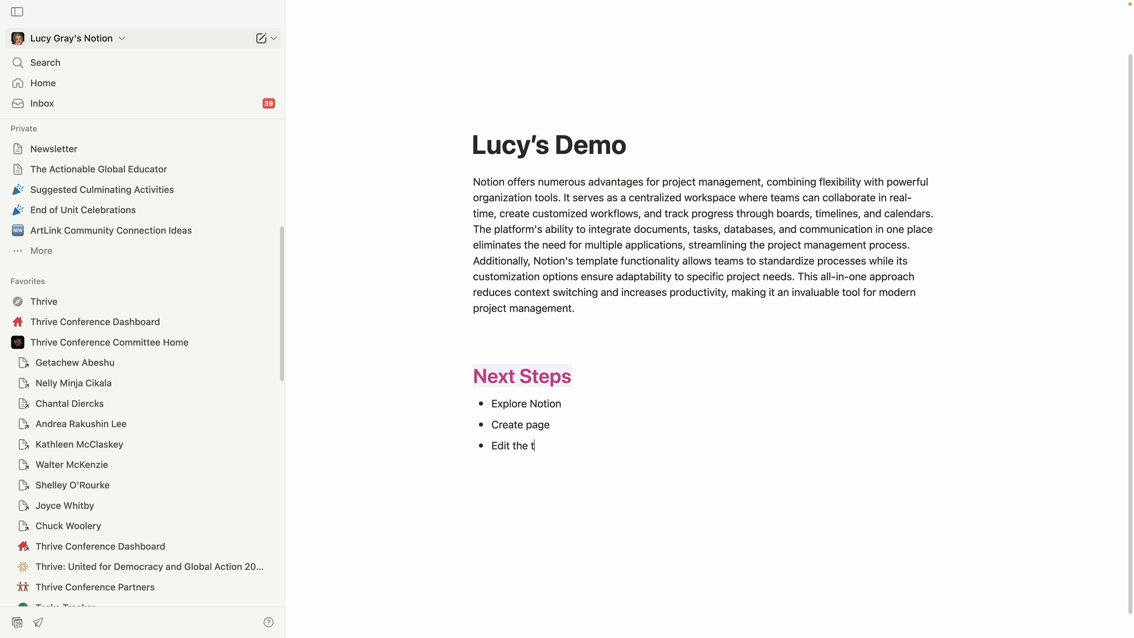
pyautogui.press('Return')
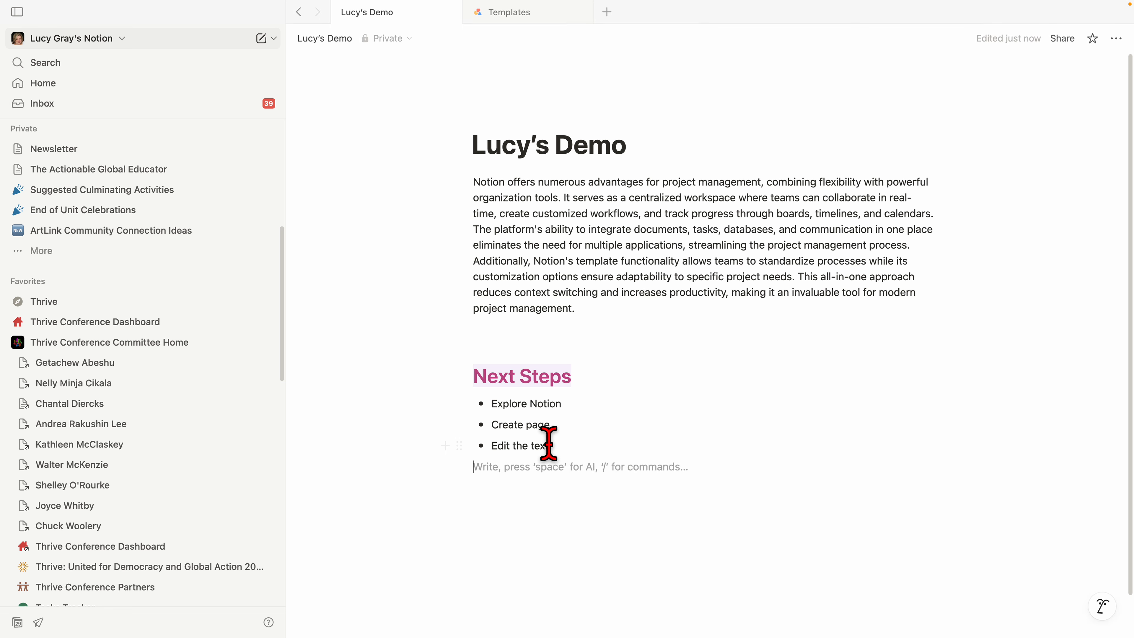
# Apply blue text color to the "Next Steps" heading, its bulleted items and the empty line below them.
pyautogui.moveTo(397, 353); pyautogui.dragTo(708, 466)
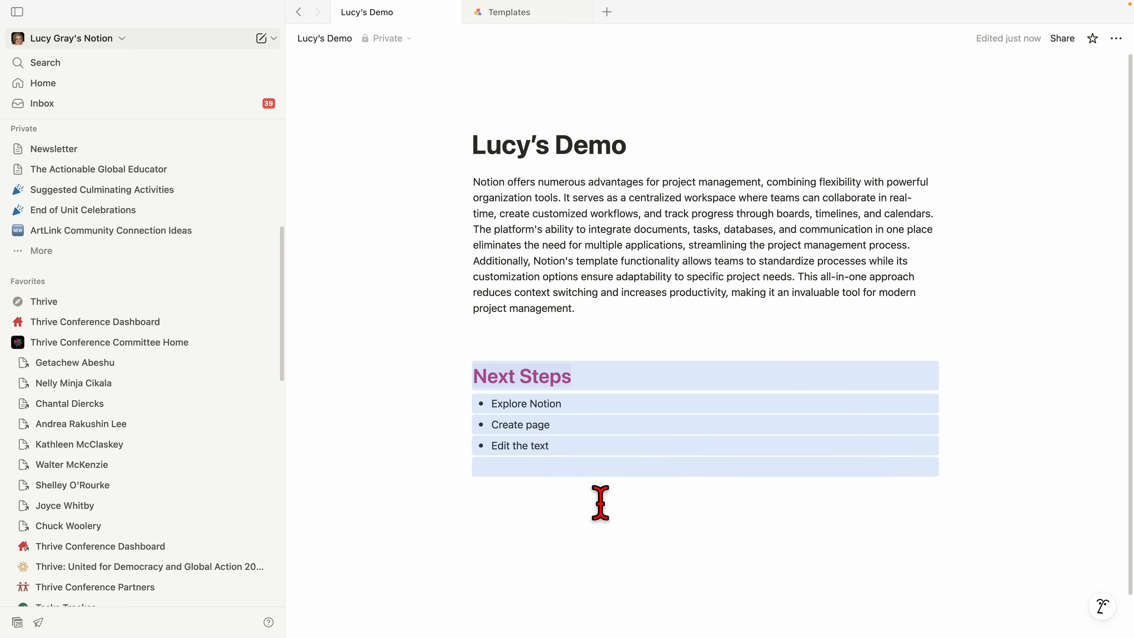
pyautogui.moveTo(463, 370)
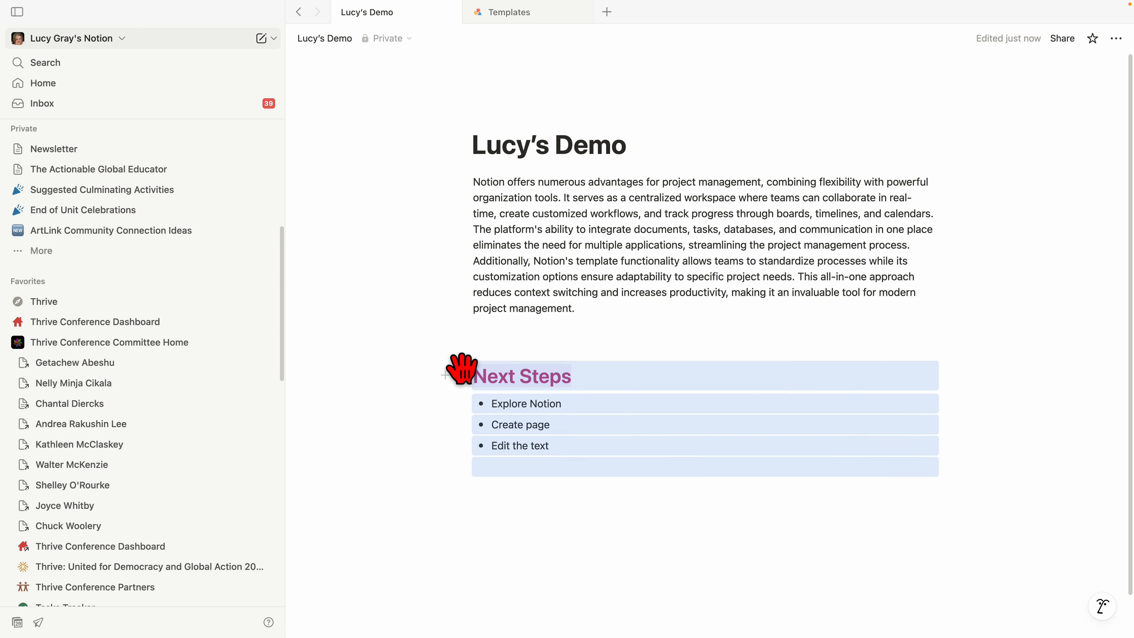
pyautogui.click(460, 374)
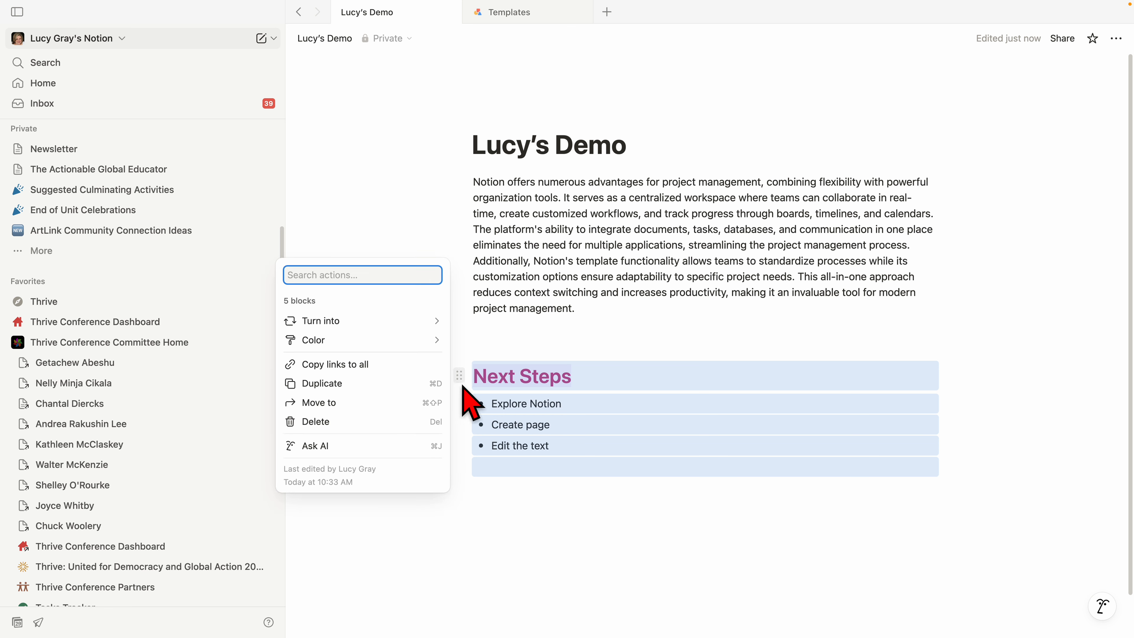
pyautogui.moveTo(407, 345)
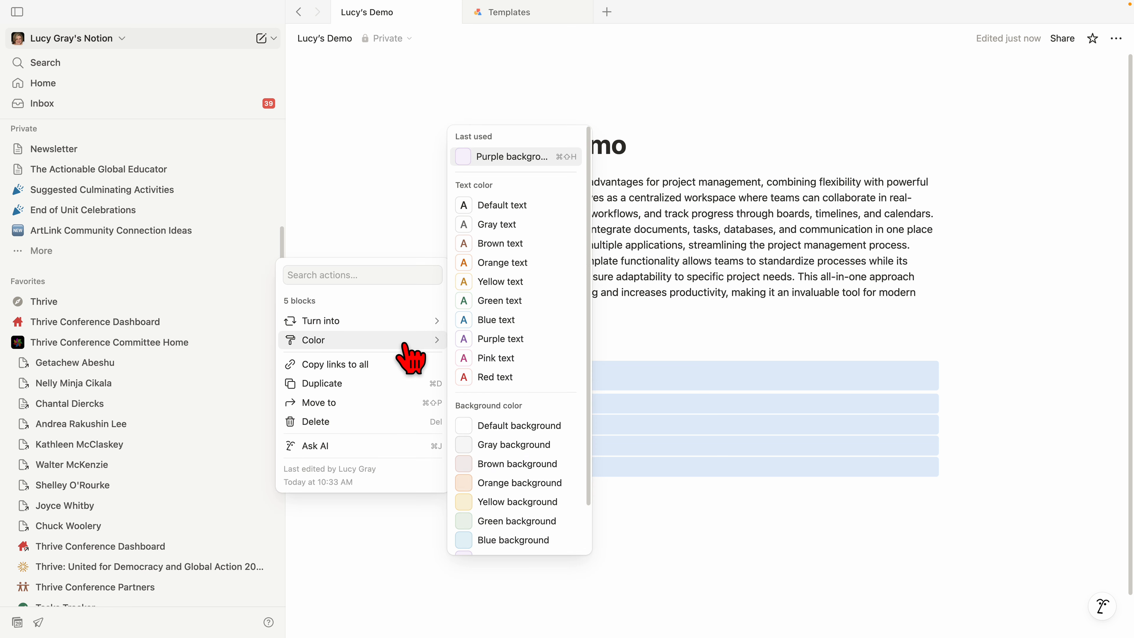
pyautogui.click(488, 321)
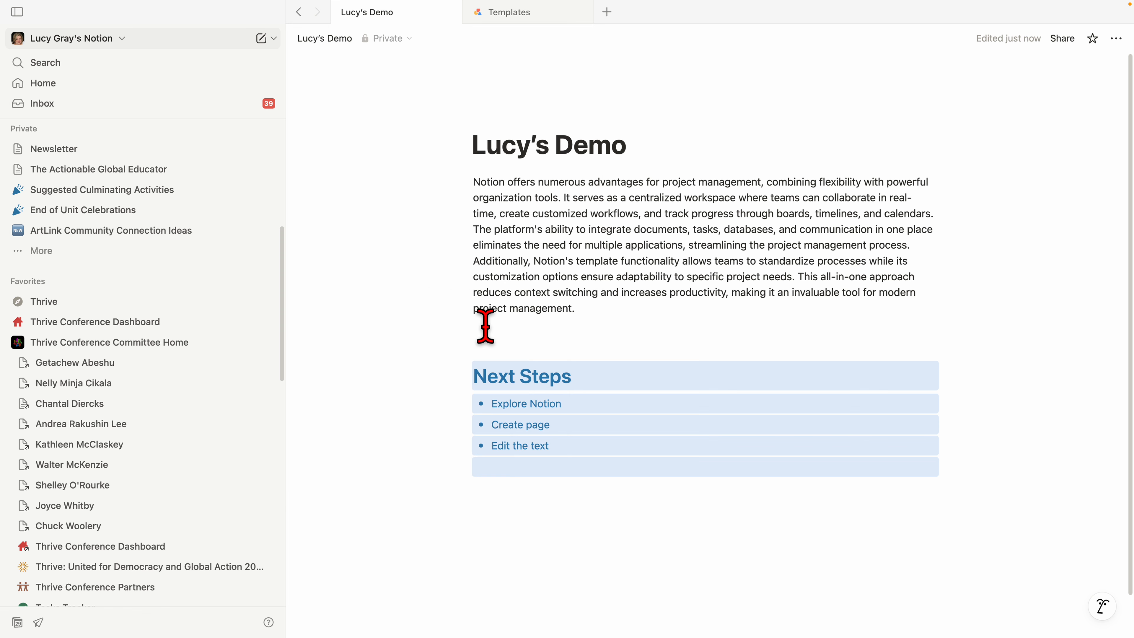
# Try converting the "Next Steps" heading and its bulleted items into toggle lists, and undo the conversion.
pyautogui.click(459, 376)
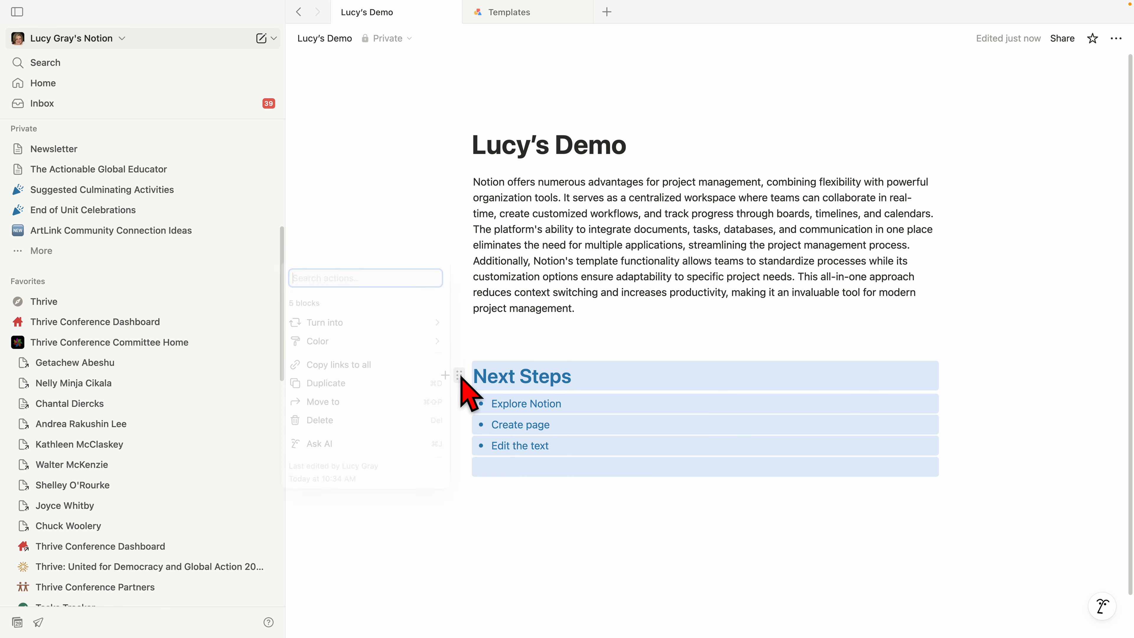
pyautogui.moveTo(409, 322)
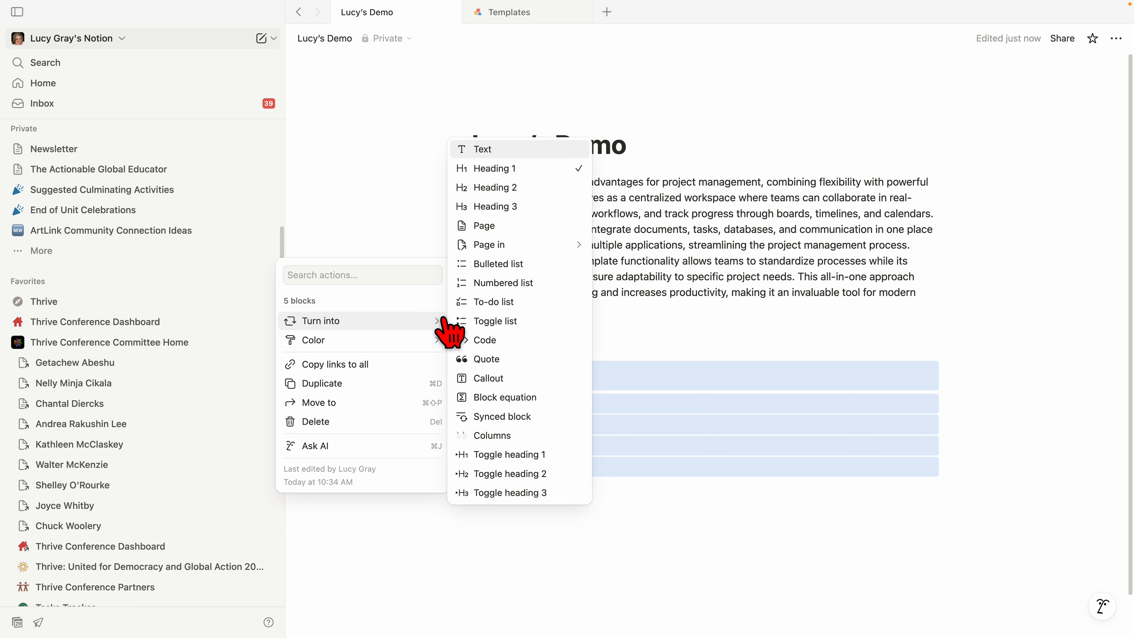
pyautogui.click(491, 322)
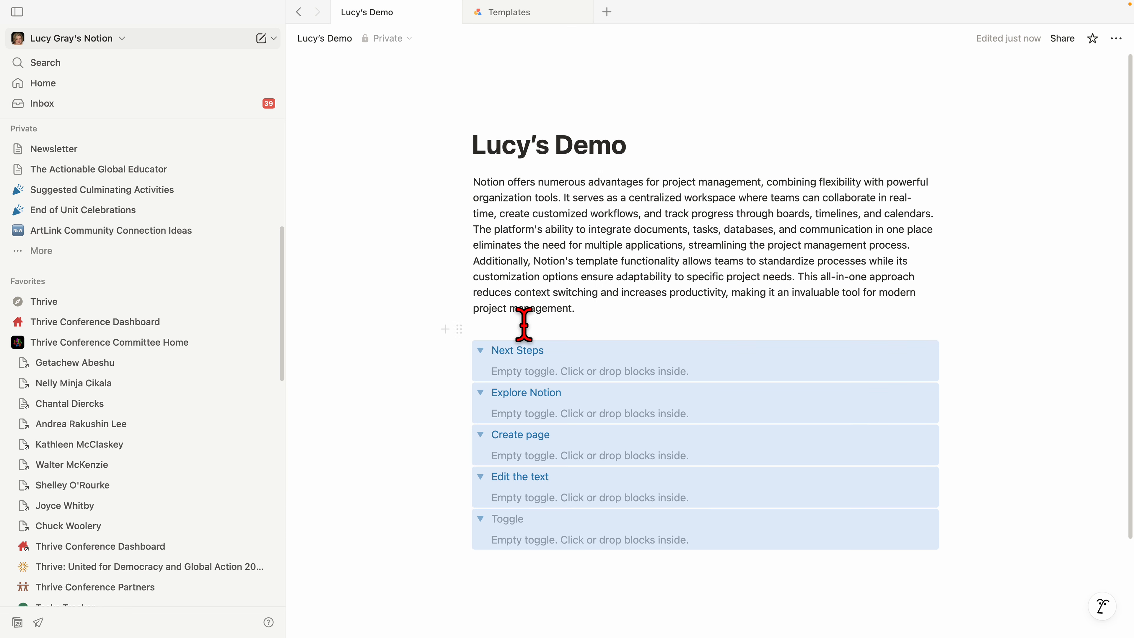
pyautogui.click(1057, 404)
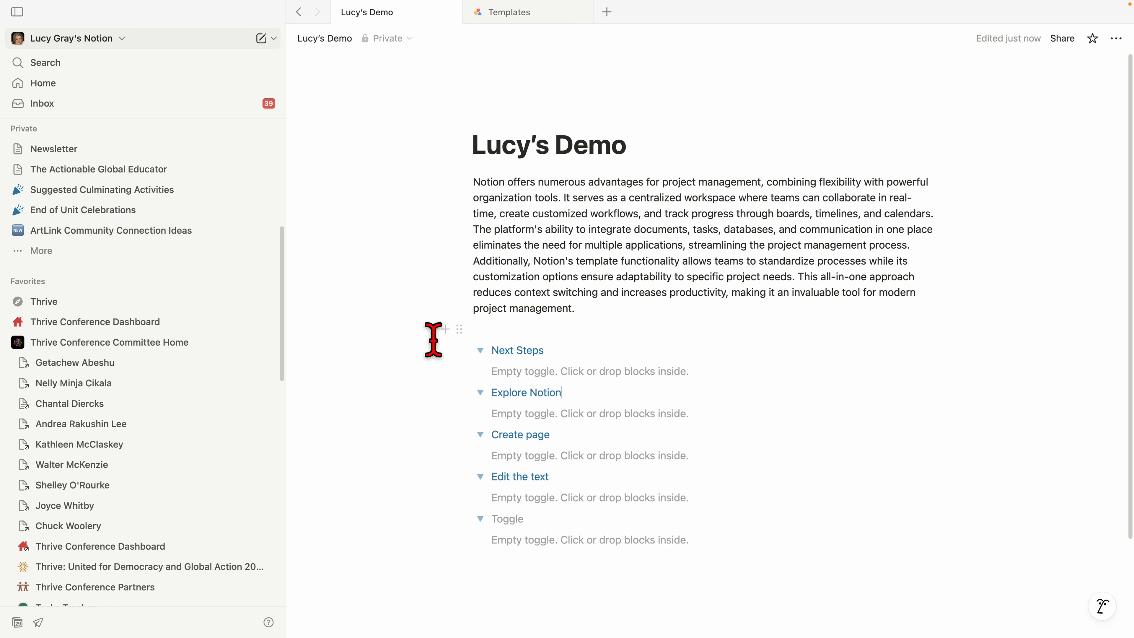
pyautogui.press('super+z')
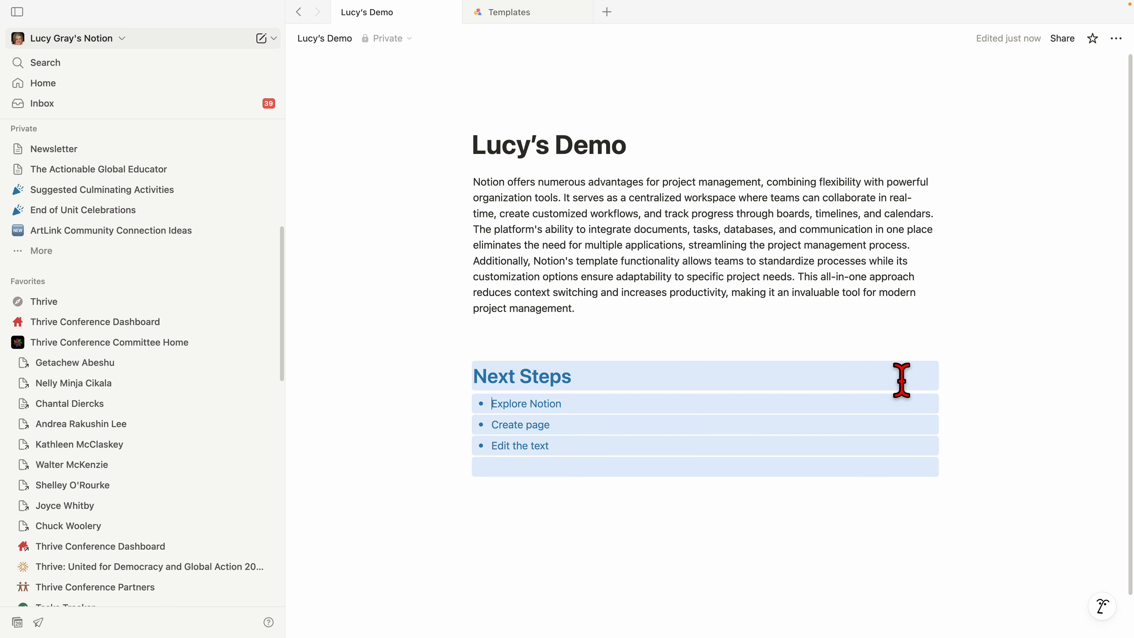
# Turn the "Next Steps" heading and its bulleted items into one callout, and start an empty line below it.
pyautogui.click(902, 381)
pyautogui.moveTo(423, 361); pyautogui.dragTo(755, 480)
pyautogui.click(458, 375)
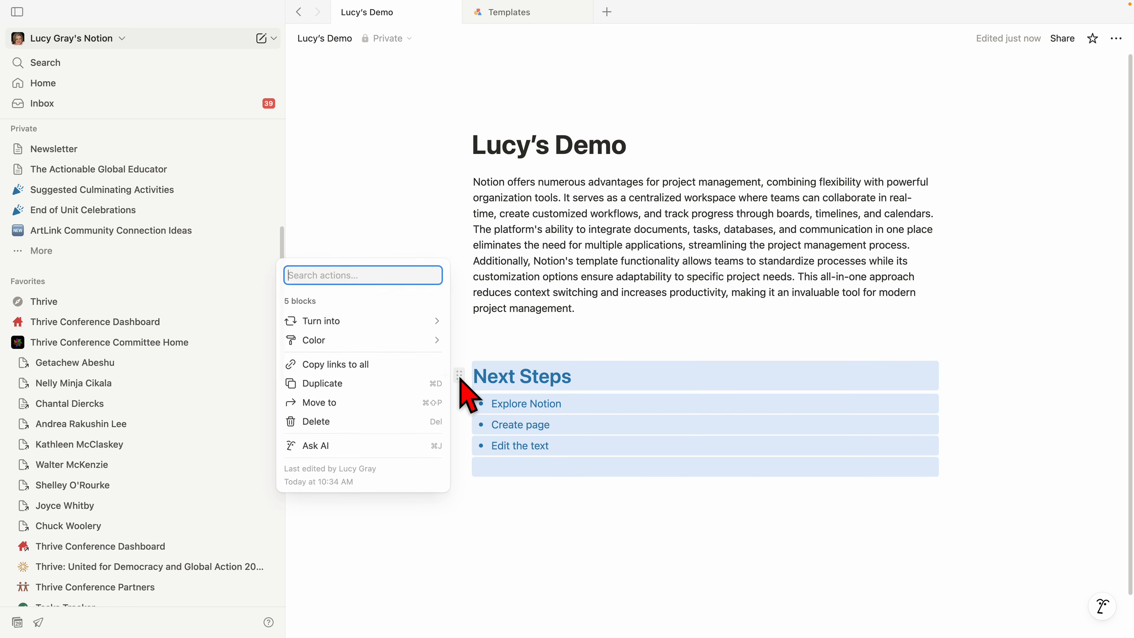
pyautogui.moveTo(353, 322)
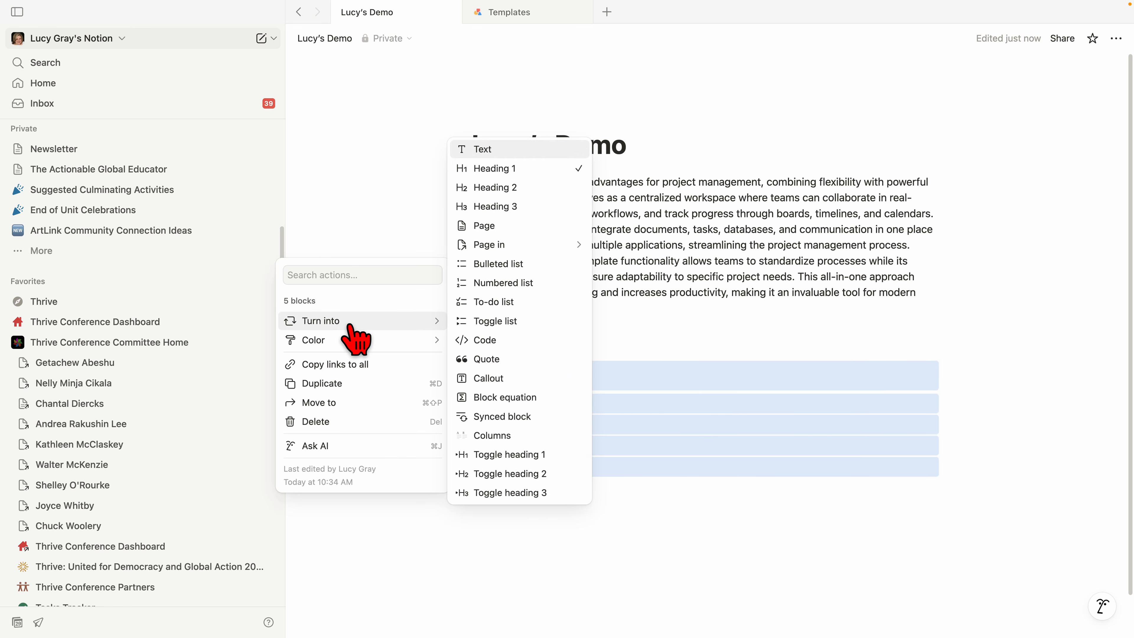
pyautogui.click(496, 383)
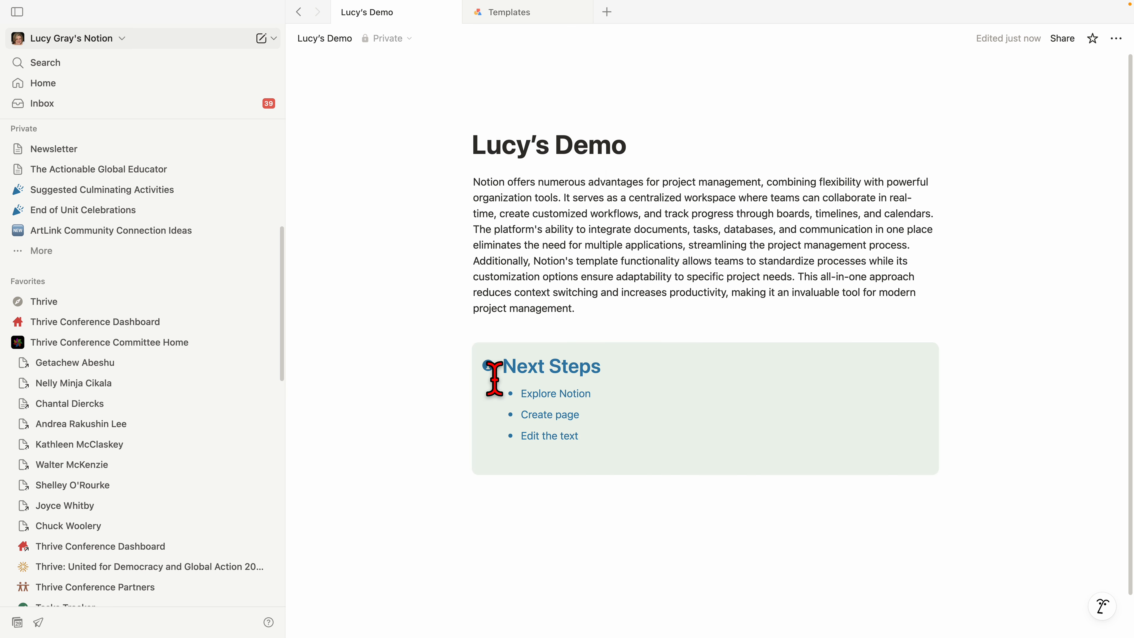
pyautogui.click(827, 518)
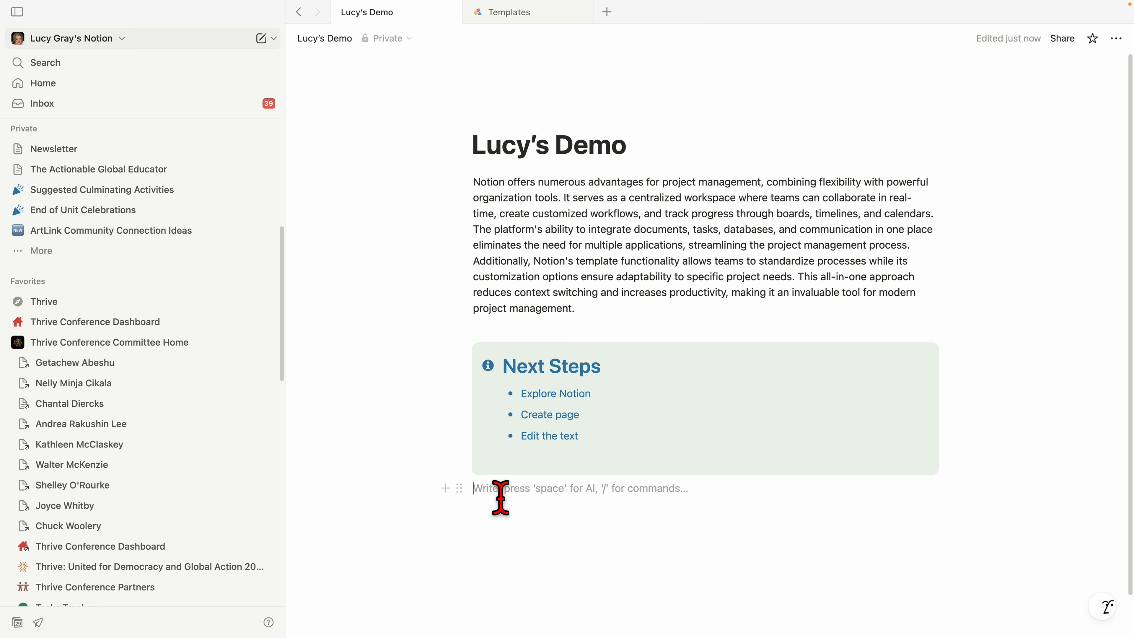
pyautogui.write('lo;d')
pyautogui.press('BackSpace')
pyautogui.press('BackSpace')
pyautogui.press('BackSpace')
pyautogui.press('BackSpace')
# Insert a synced block on the empty line below the callout.
pyautogui.write('/')
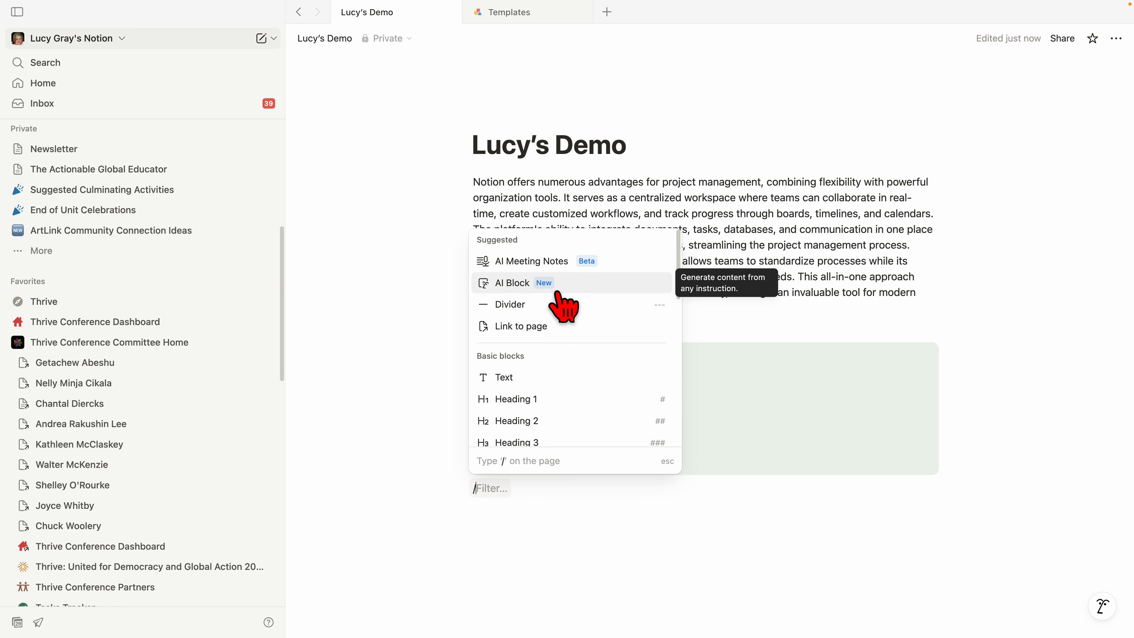
pyautogui.scroll(-10, 563, 308)
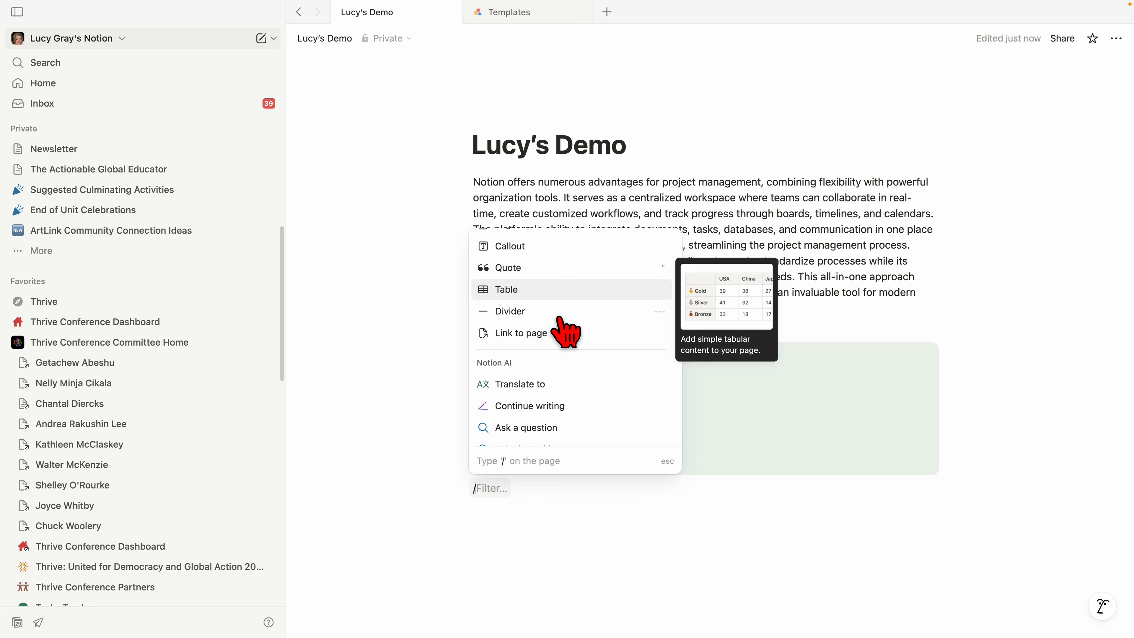
pyautogui.scroll(-2, 563, 333)
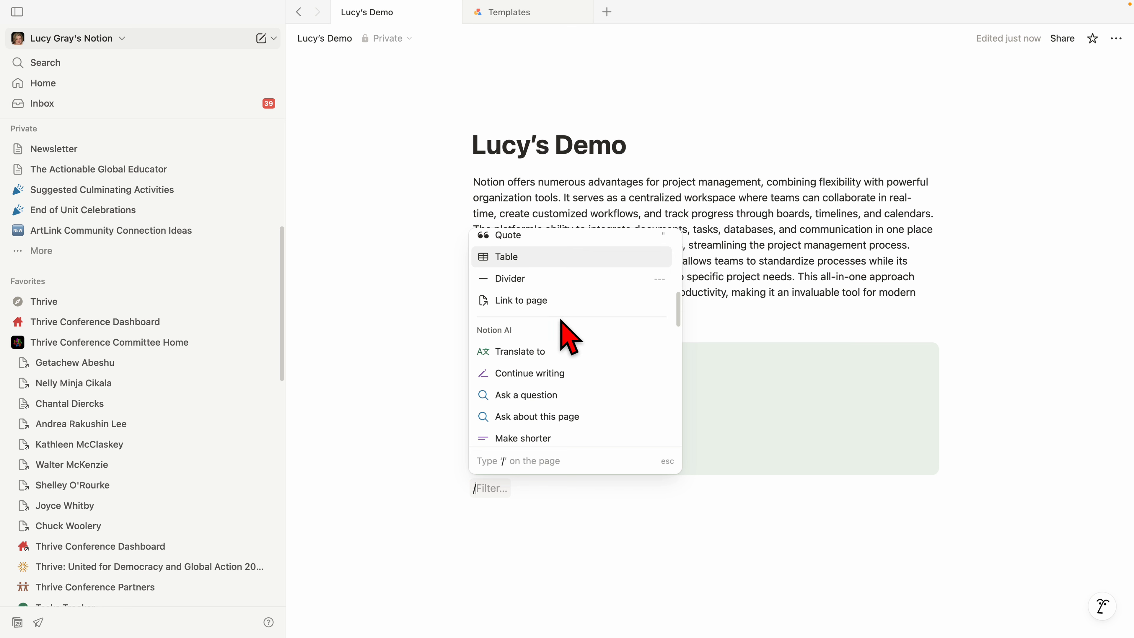
pyautogui.scroll(-1, 578, 331)
pyautogui.scroll(-5, 579, 331)
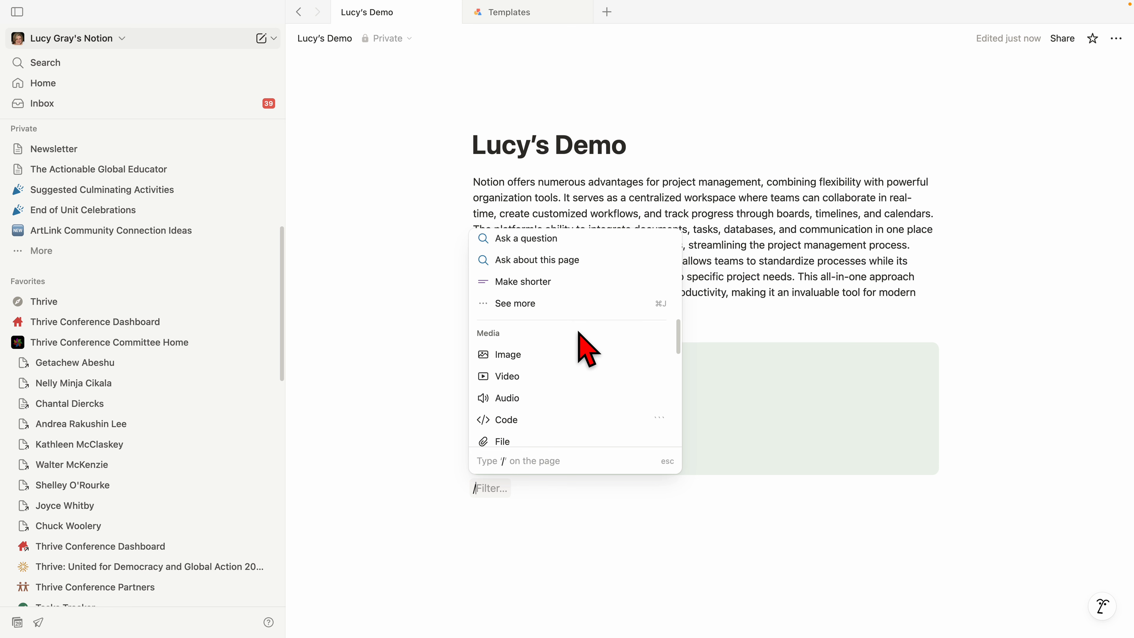
pyautogui.scroll(-5, 579, 333)
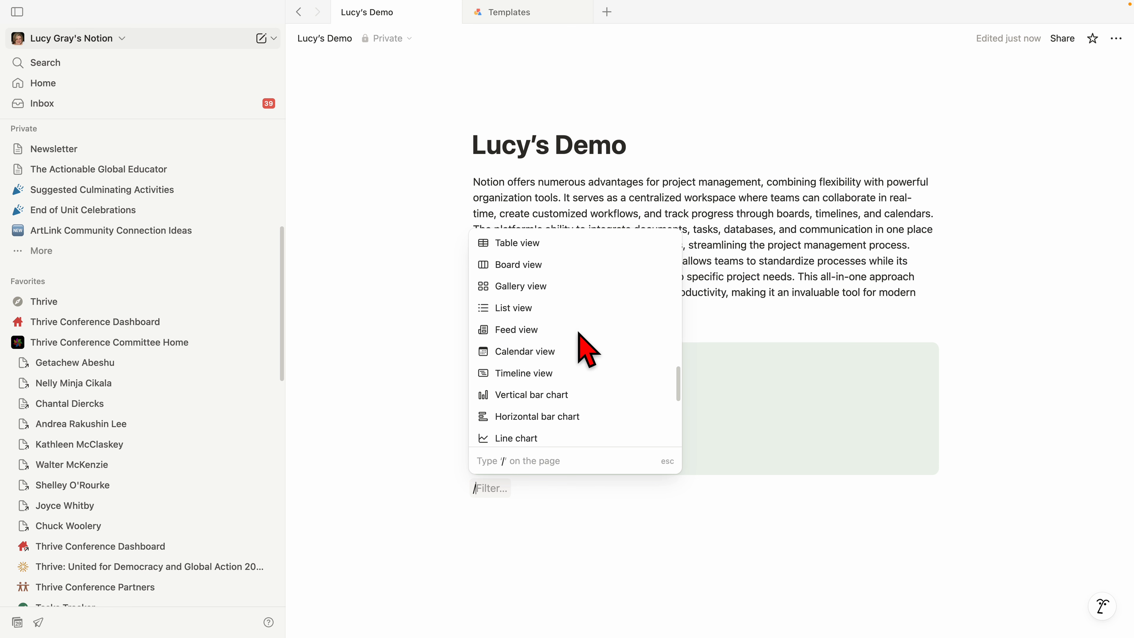
pyautogui.scroll(15, 583, 349)
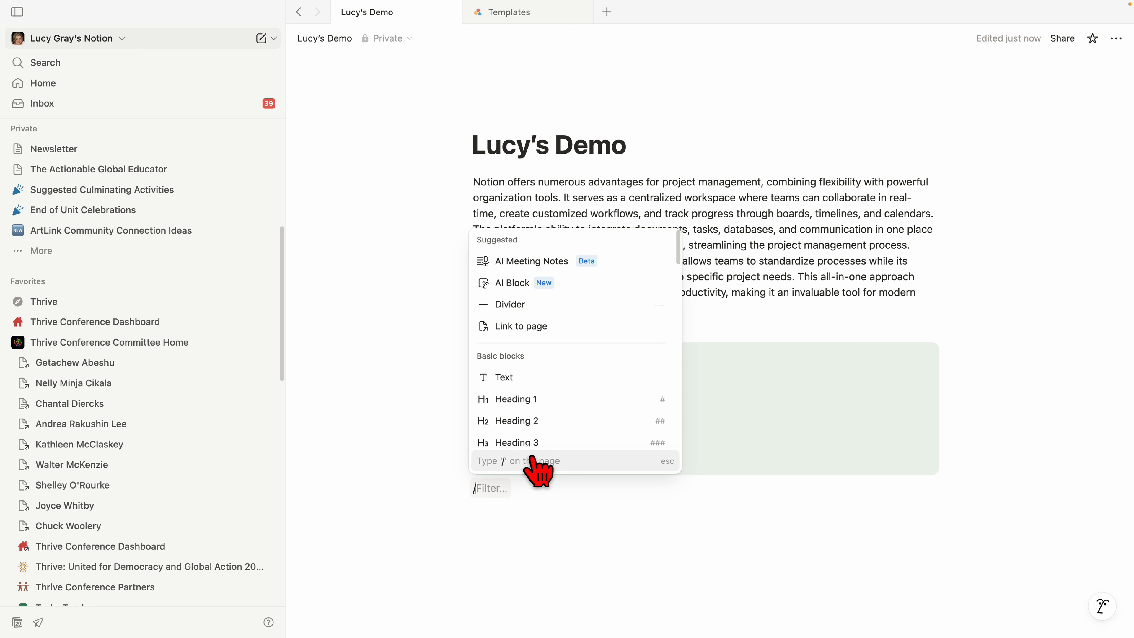
pyautogui.write('sync')
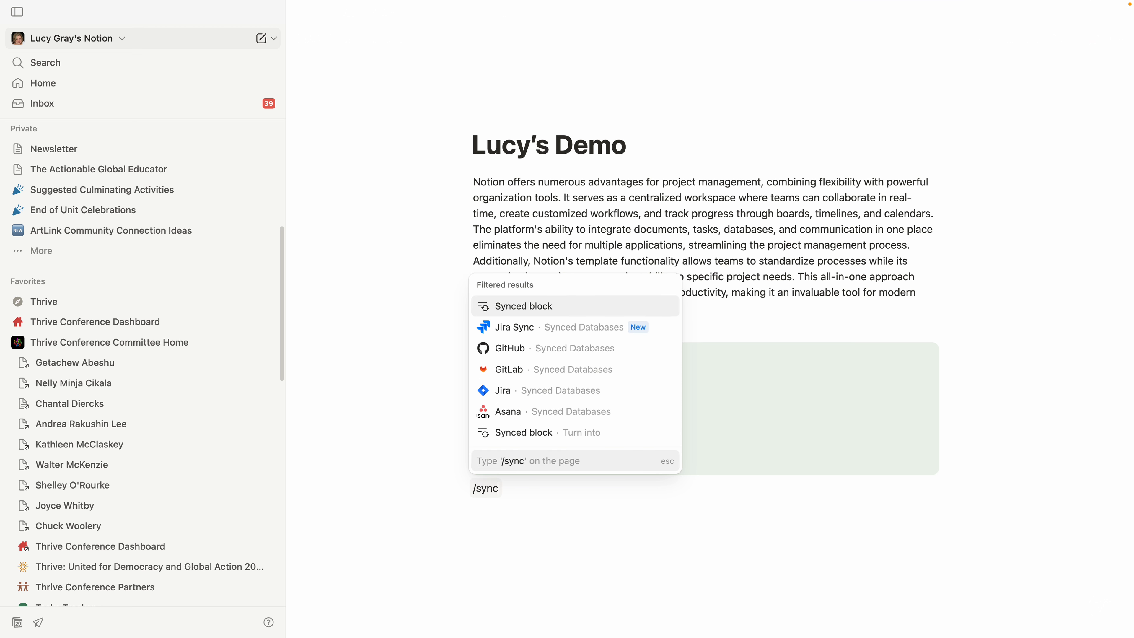
pyautogui.click(553, 309)
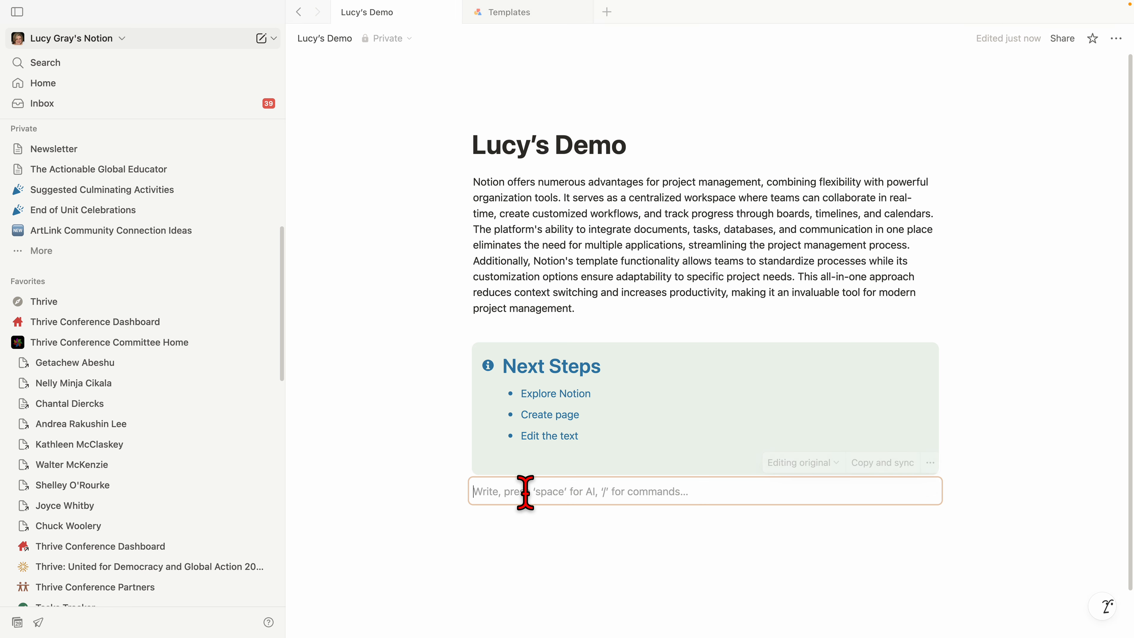
# Write "This content will appear on every page that I put it on" in the synced block.
pyautogui.write('This conte')
pyautogui.press('BackSpace')
pyautogui.write('tent will ap')
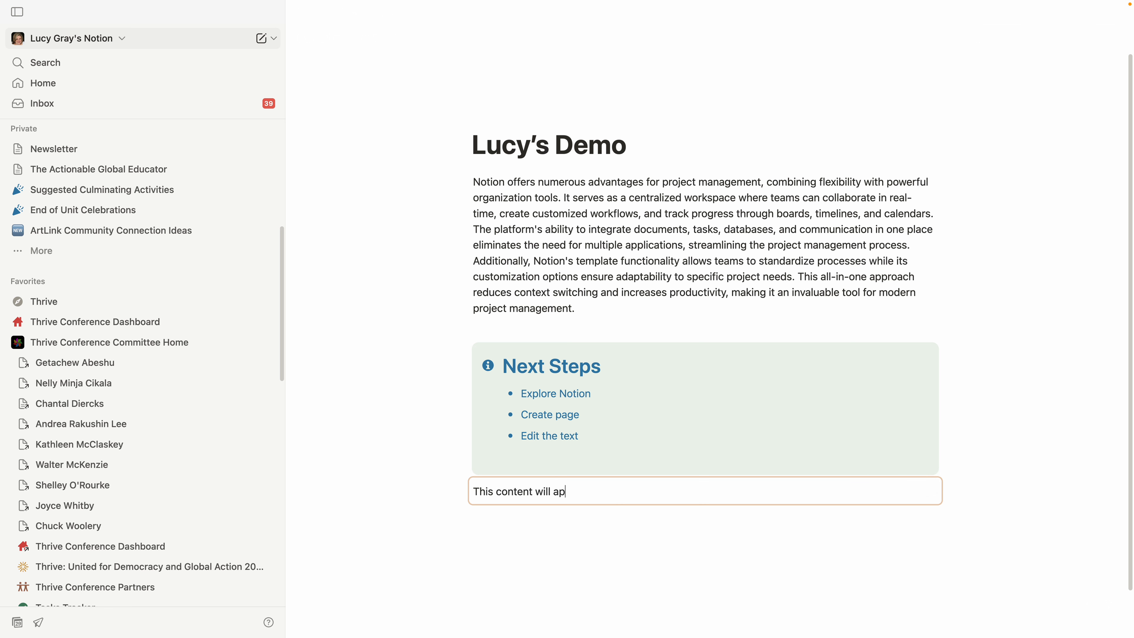
pyautogui.write('pear on every page that')
pyautogui.write(' I put it on')
# Continue the synced block's text with "If I change the content in one block, it changes it for all the synced blocks.".
pyautogui.write('. If I ca')
pyautogui.write('ange ')
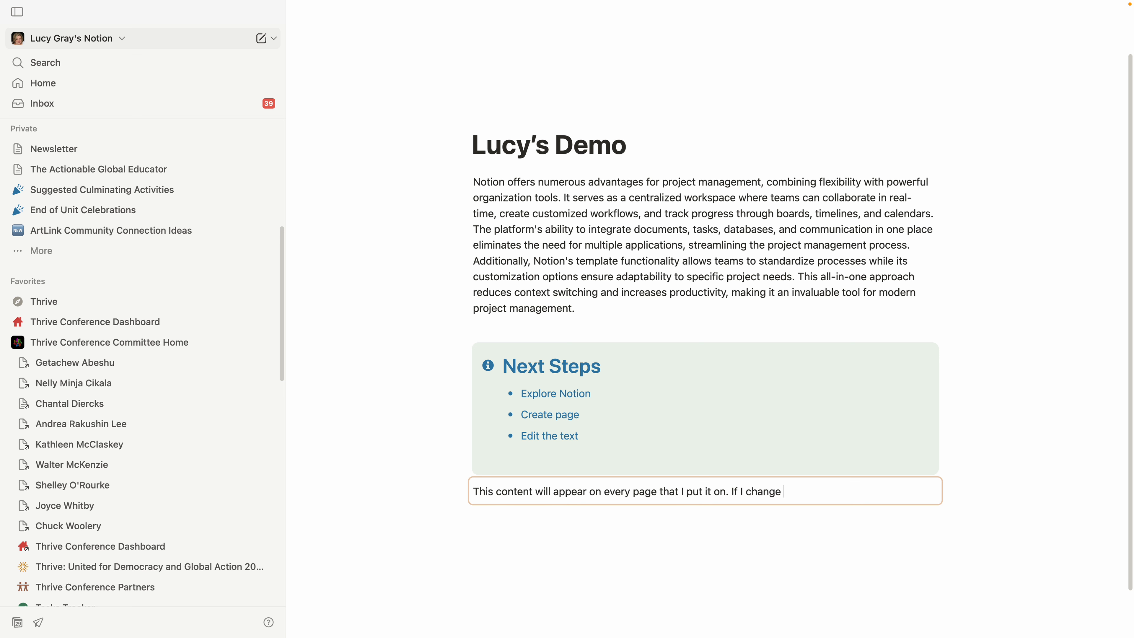
pyautogui.write('the content in one bloack, it changes it for all the sync')
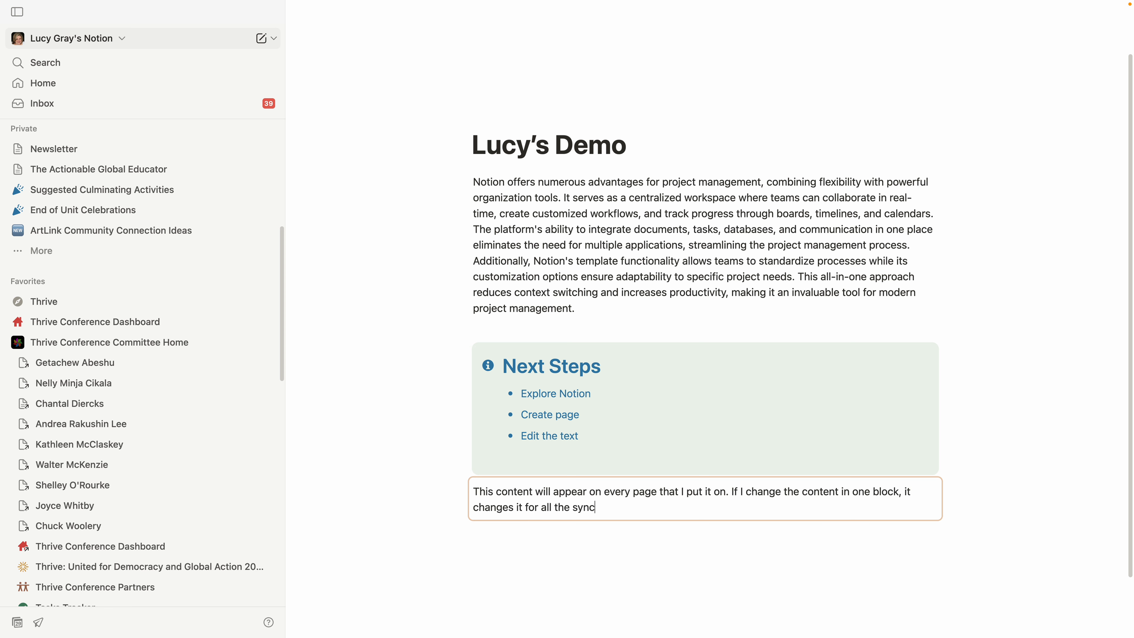
pyautogui.write('ed blocks.')
pyautogui.click(729, 610)
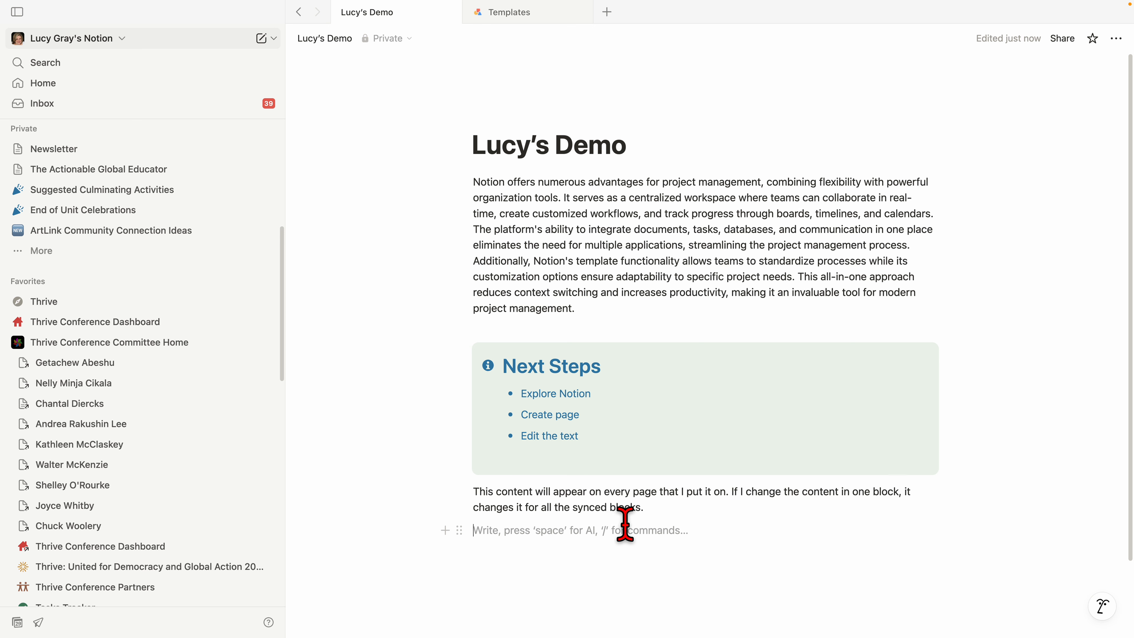
# Copy the synced block with Copy and sync, and return to the empty line below it.
pyautogui.click(633, 509)
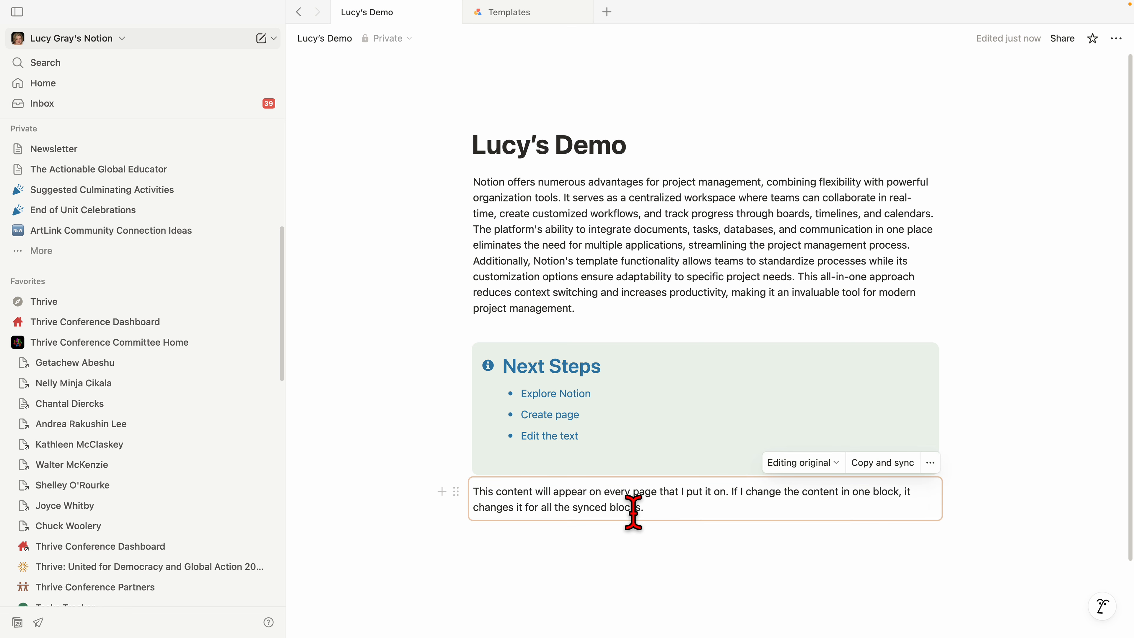
pyautogui.click(875, 467)
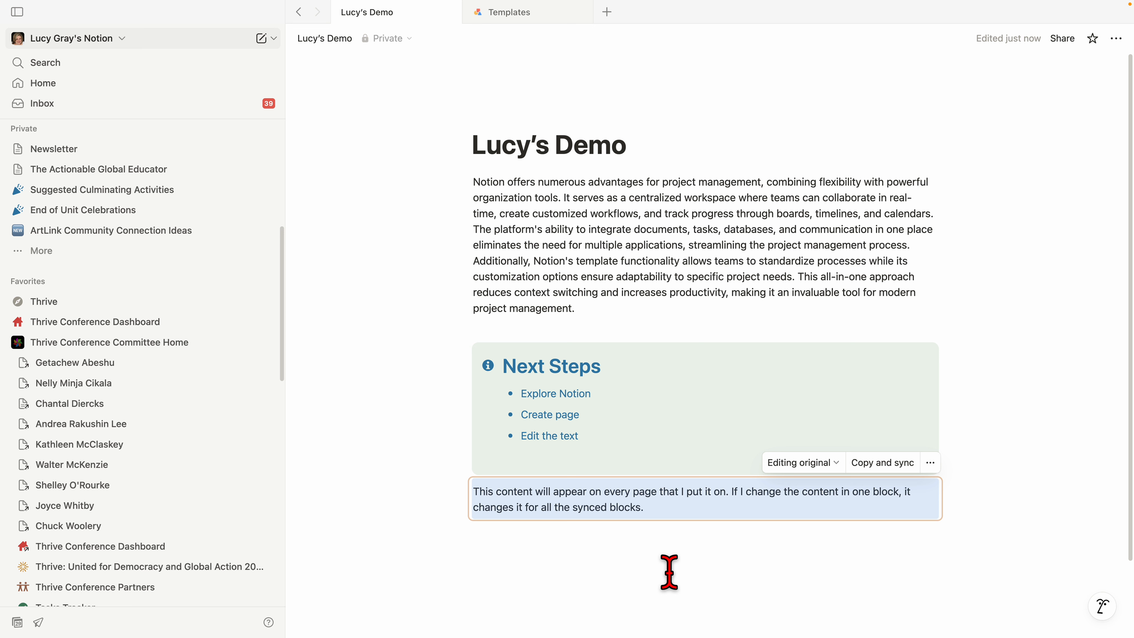
pyautogui.click(547, 568)
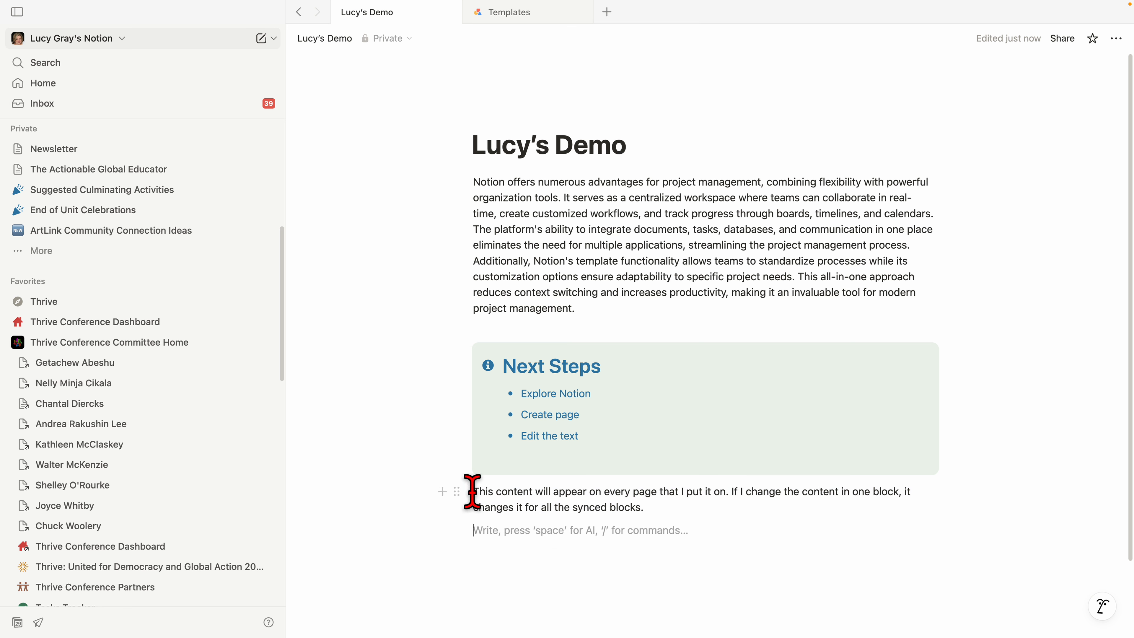
# Insert a divider on the empty line below the synced block.
pyautogui.click(561, 550)
pyautogui.click(561, 550)
pyautogui.write('/')
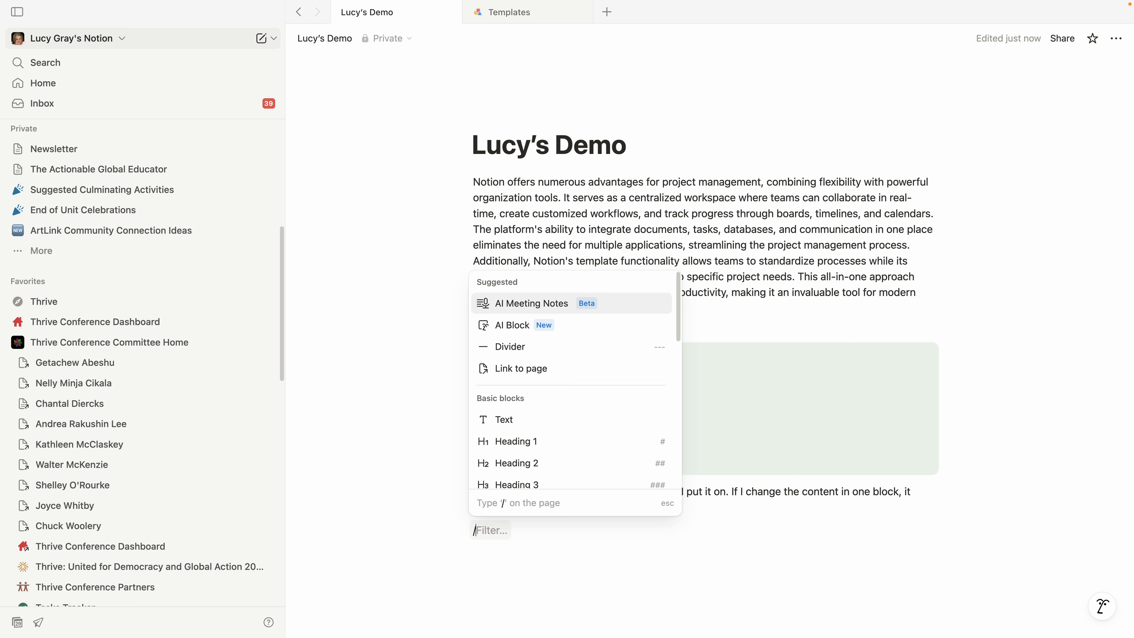
pyautogui.click(577, 351)
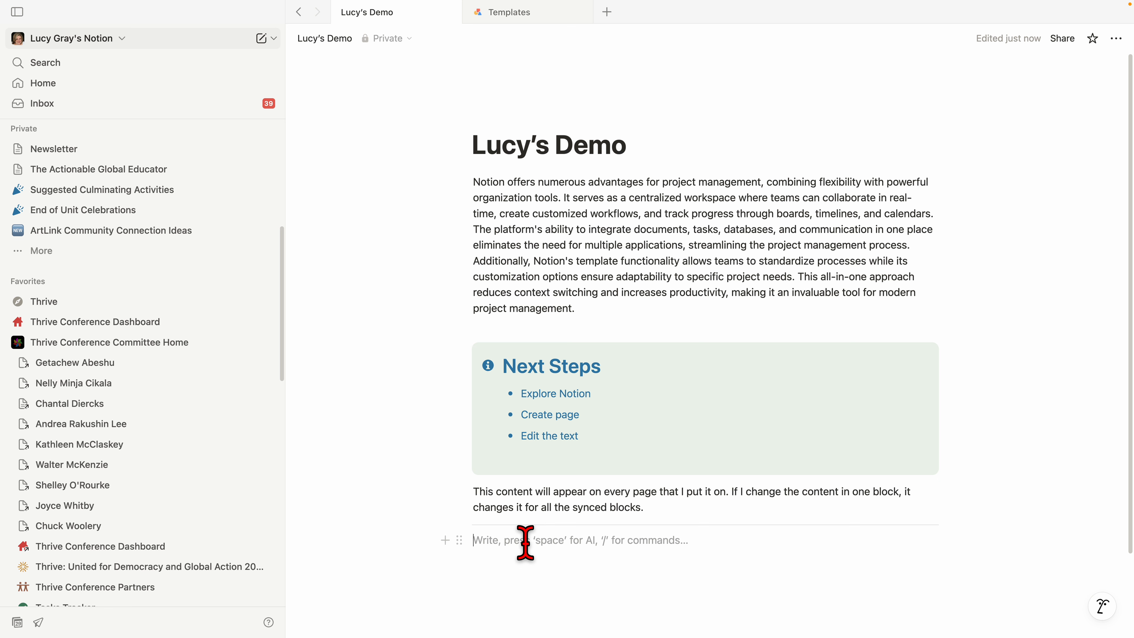
# Insert a link to the existing Teacher Self-Assessment page on the empty line below the divider.
pyautogui.scroll(-3, 524, 543)
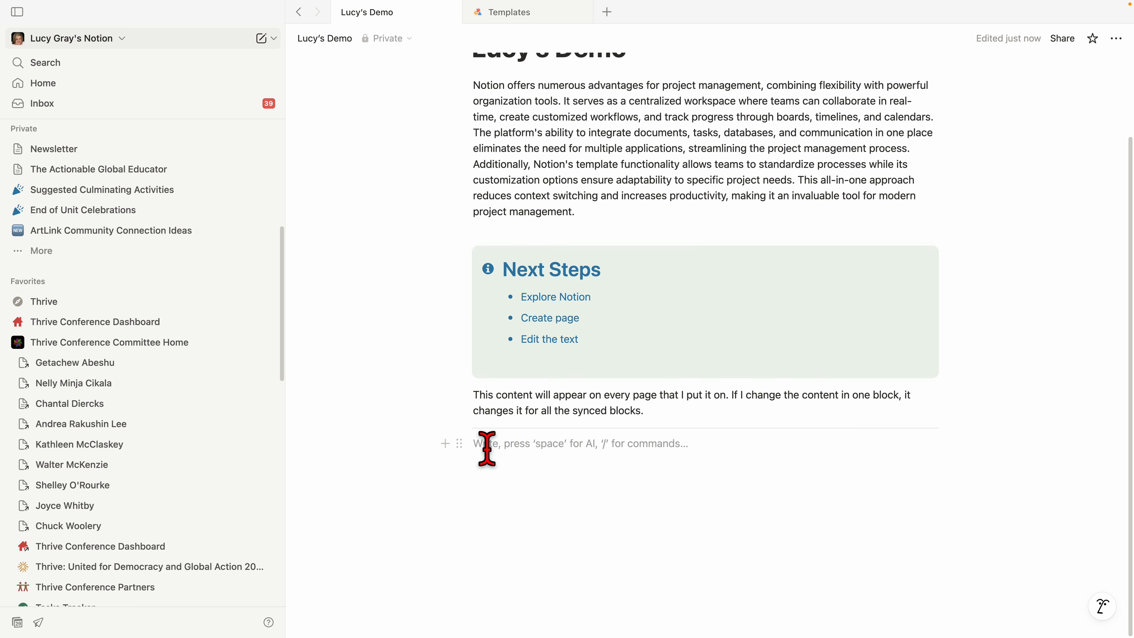
pyautogui.write('/')
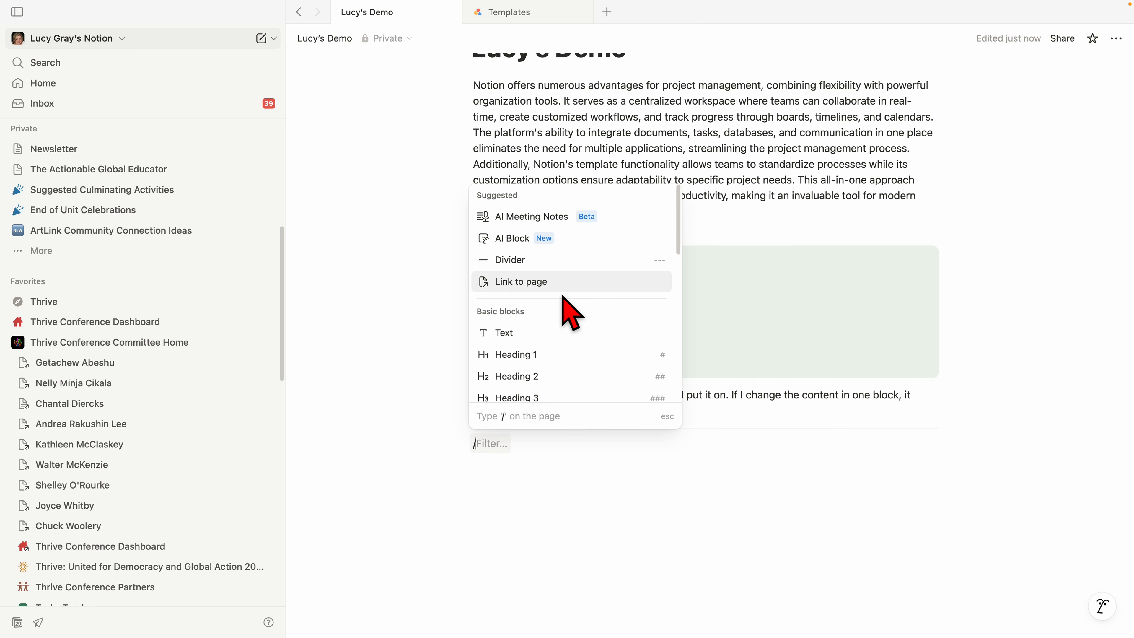
pyautogui.scroll(-2, 565, 299)
pyautogui.scroll(-3, 571, 312)
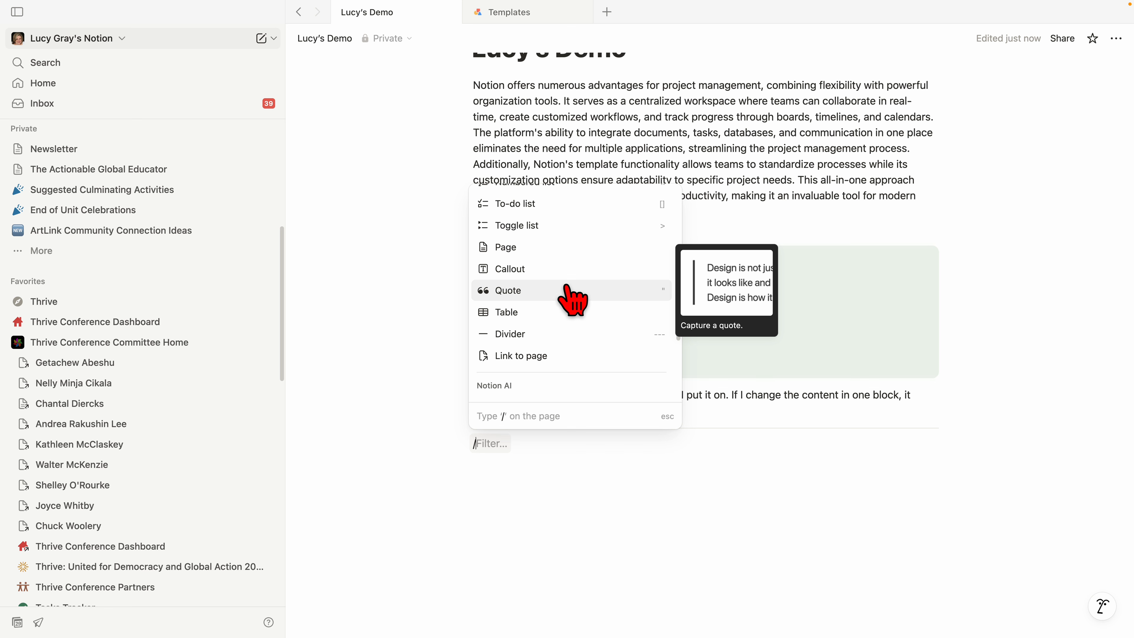
pyautogui.scroll(-3, 568, 288)
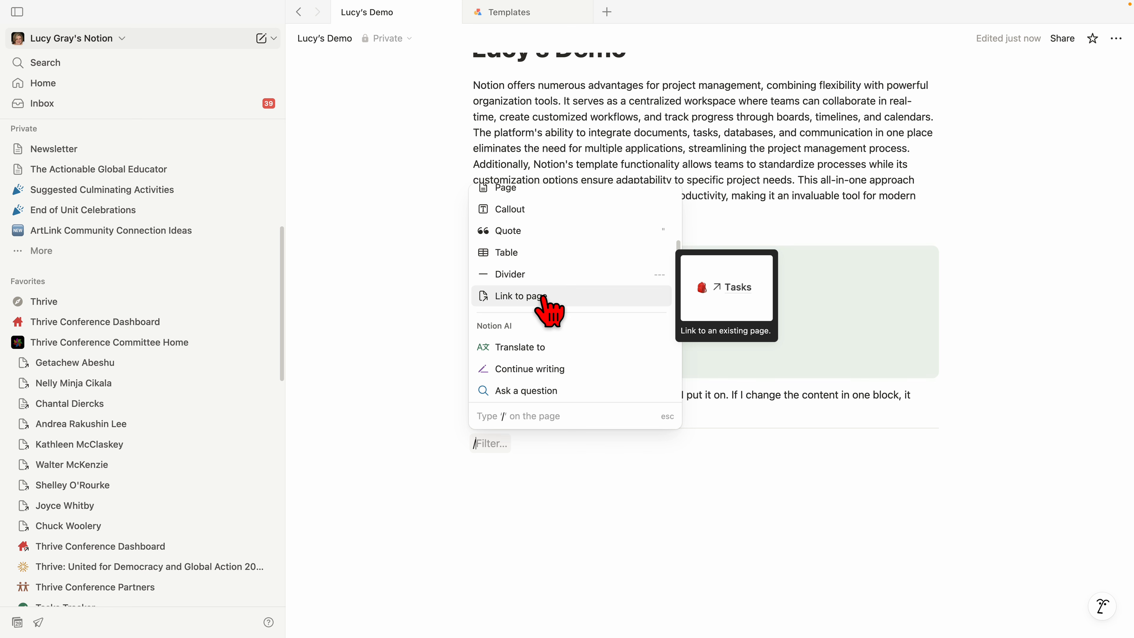
pyautogui.click(544, 297)
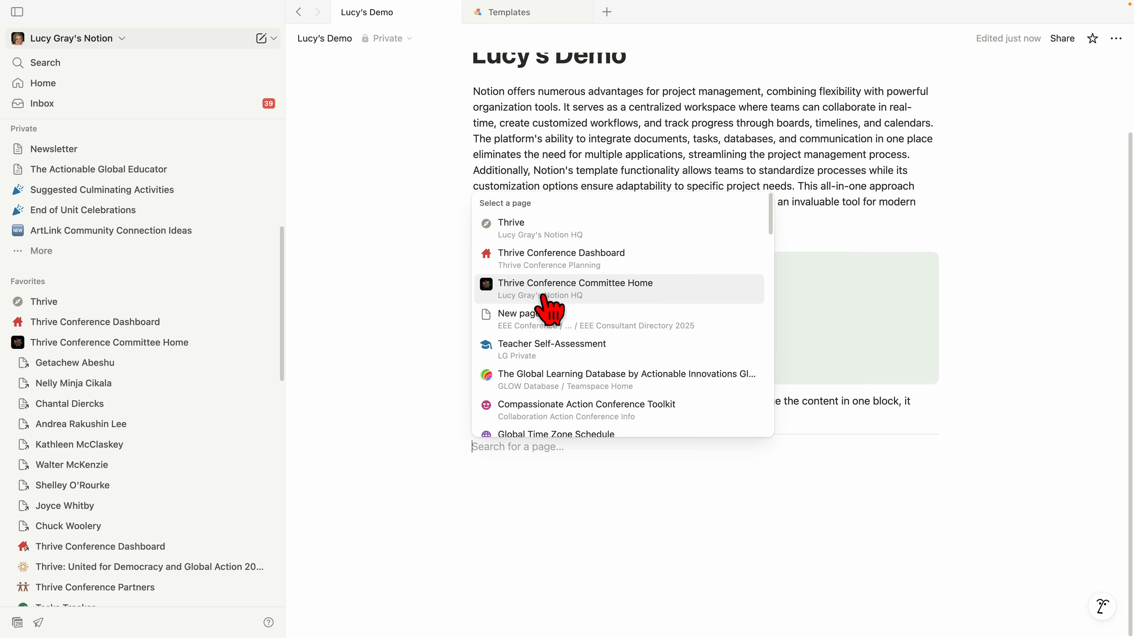
pyautogui.click(542, 348)
# Add an image block below the Teacher Self-Assessment link, leaving an empty line between, using the Unsplash photo of sunglasses and cosmetics.
pyautogui.click(672, 550)
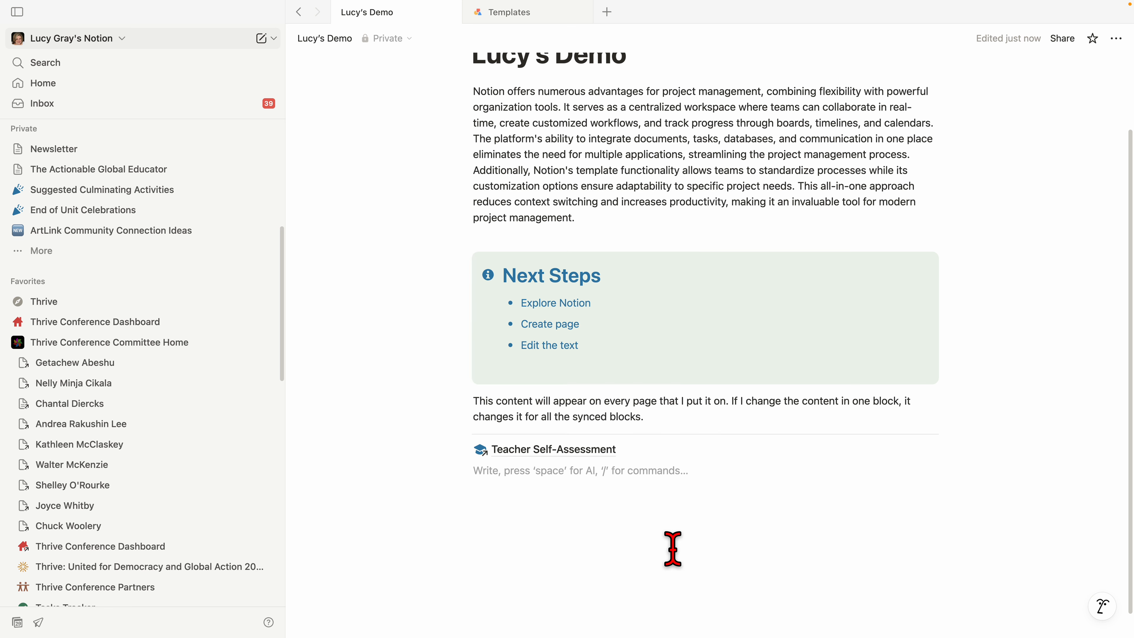
pyautogui.press('Return')
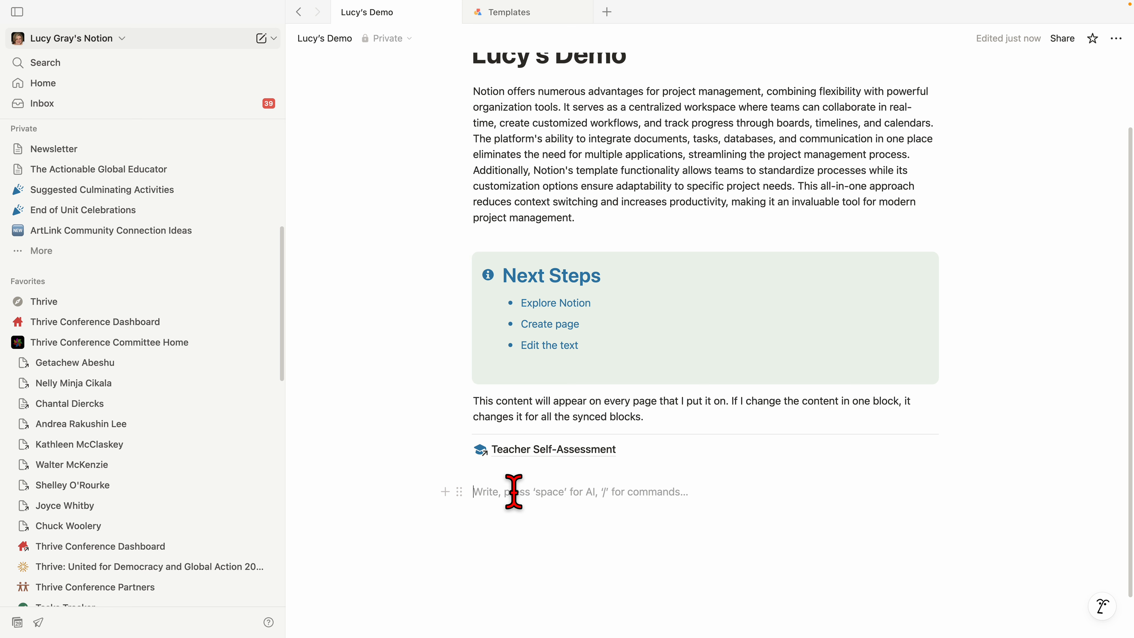
pyautogui.write('/')
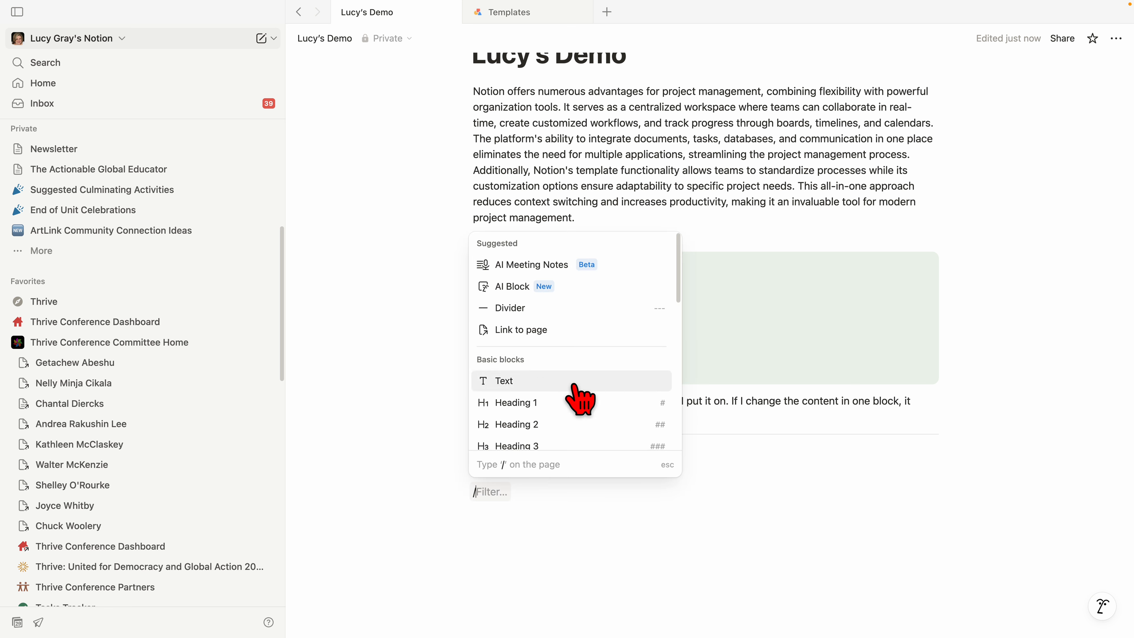
pyautogui.scroll(-5, 588, 404)
pyautogui.scroll(-6, 588, 404)
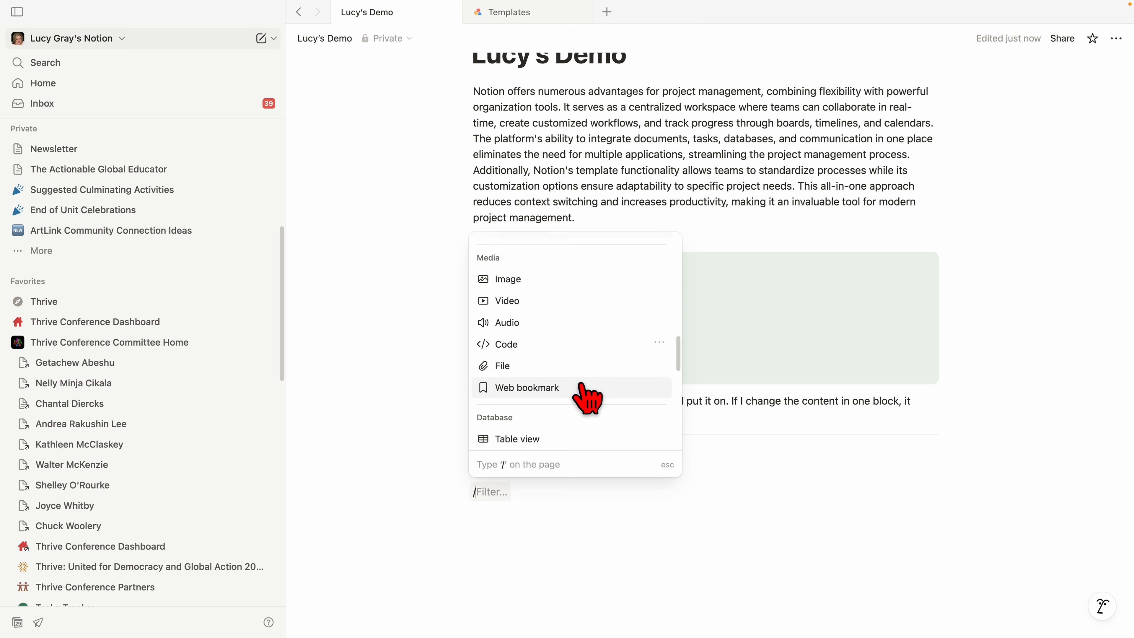
pyautogui.click(541, 281)
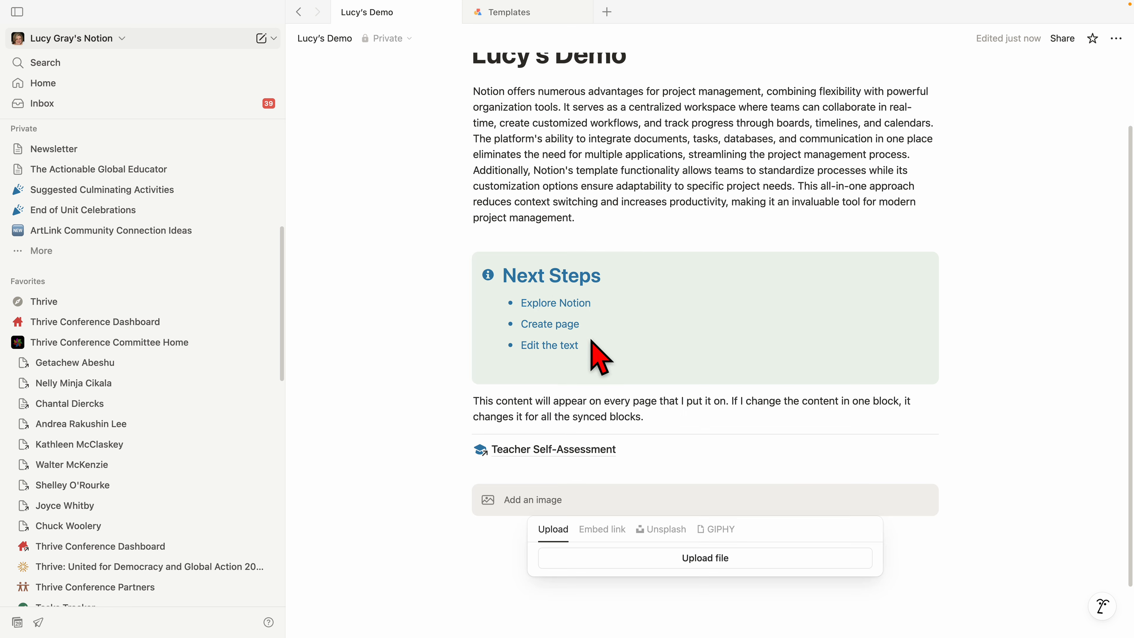
pyautogui.click(661, 529)
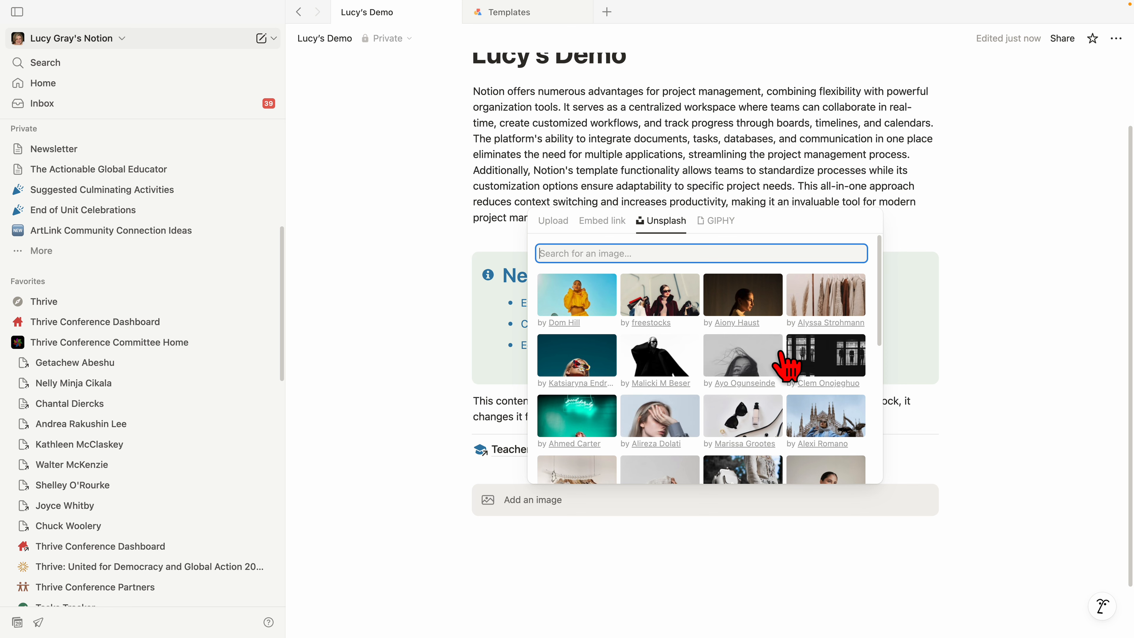
pyautogui.click(742, 416)
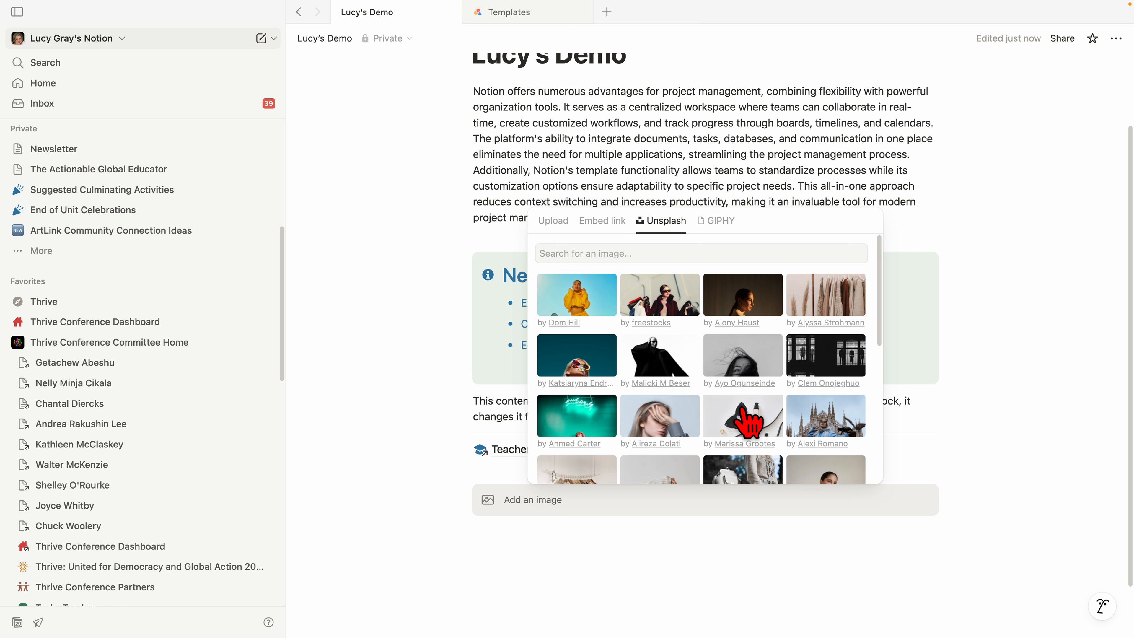
# Look at the inserted image's alignment choices and its list of further image actions.
pyautogui.scroll(-5, 839, 491)
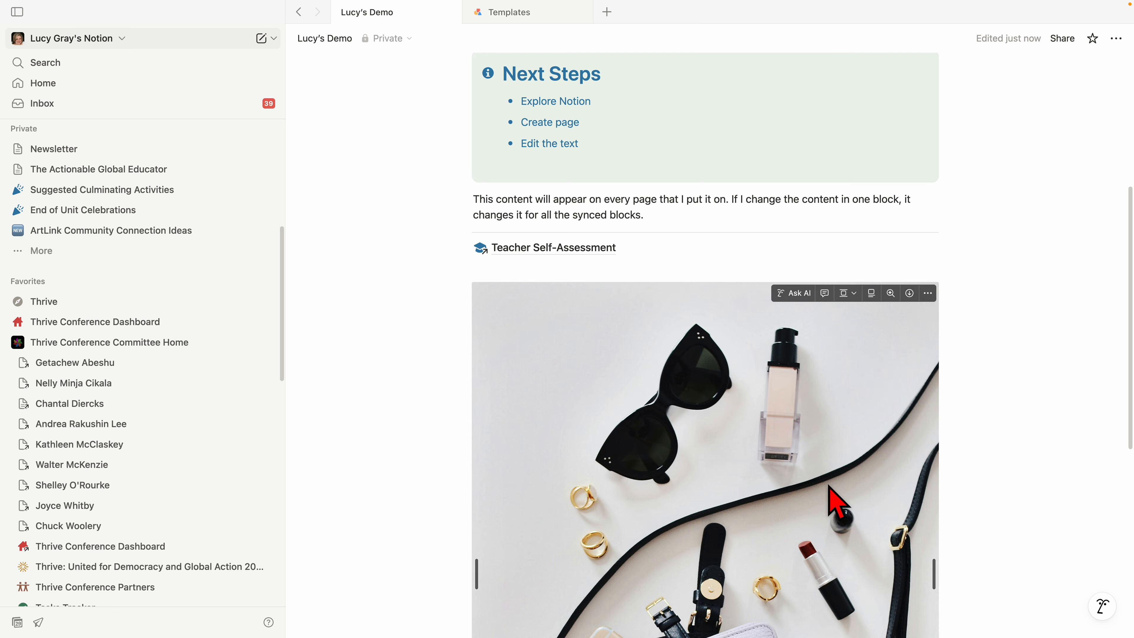
pyautogui.scroll(-1, 825, 490)
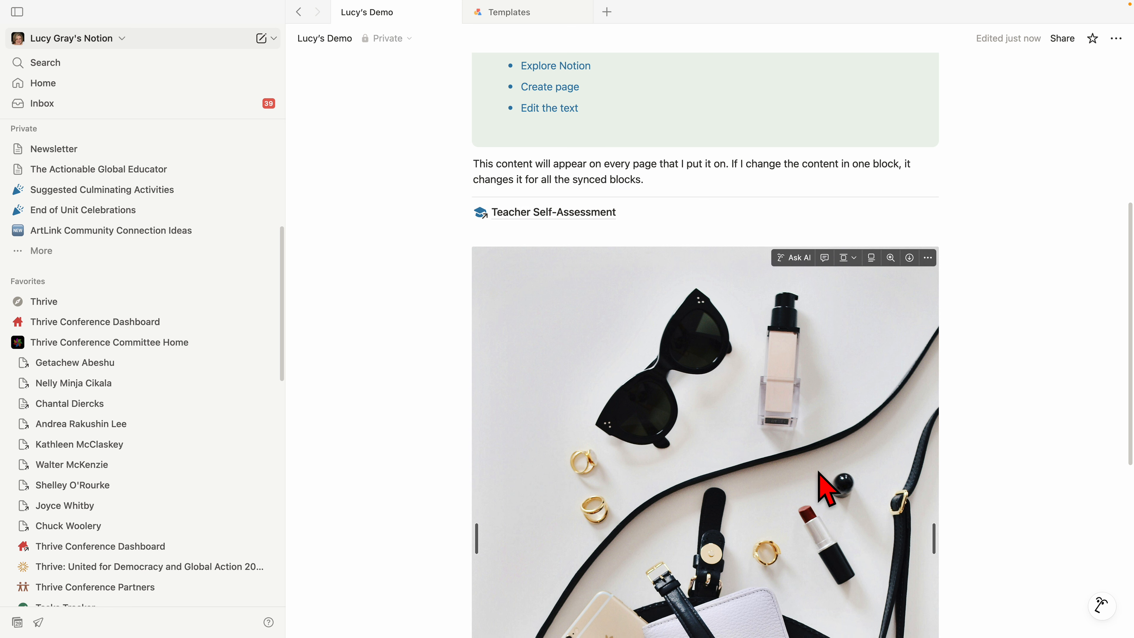
pyautogui.click(847, 262)
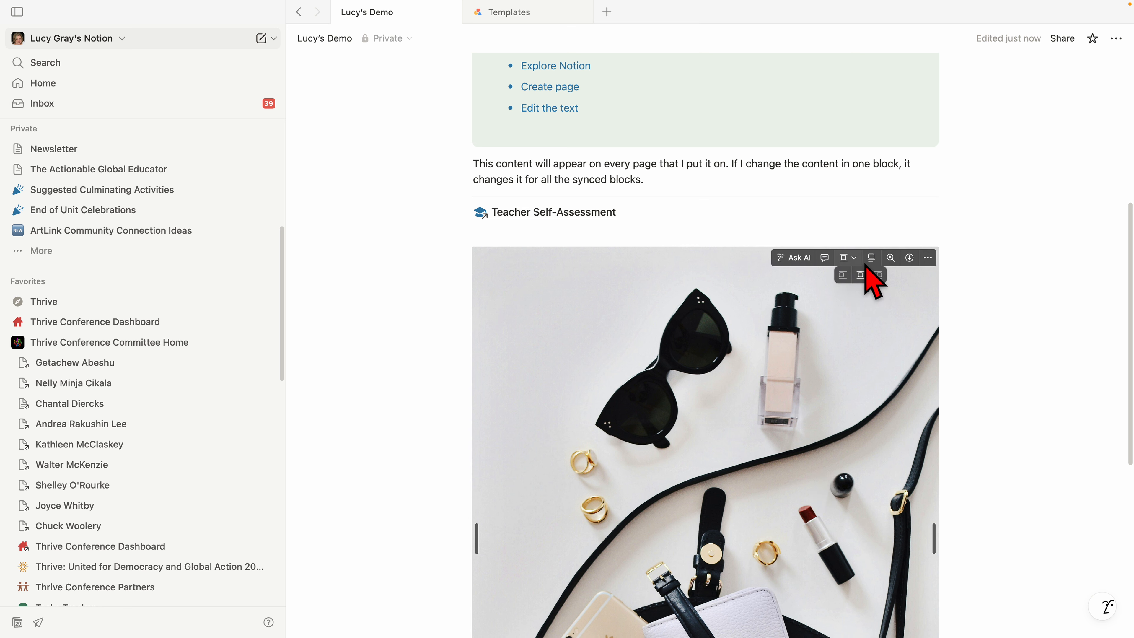
pyautogui.click(927, 258)
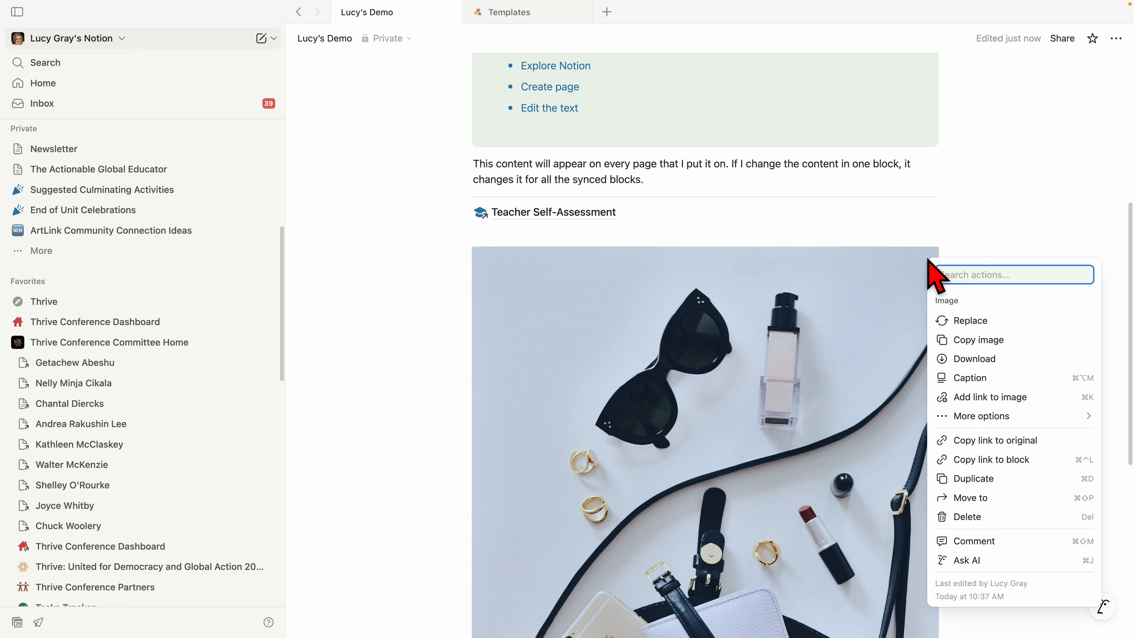
pyautogui.click(987, 232)
# Shrink the image to a small thumbnail about one fifth of the text column's width.
pyautogui.scroll(-6, 764, 498)
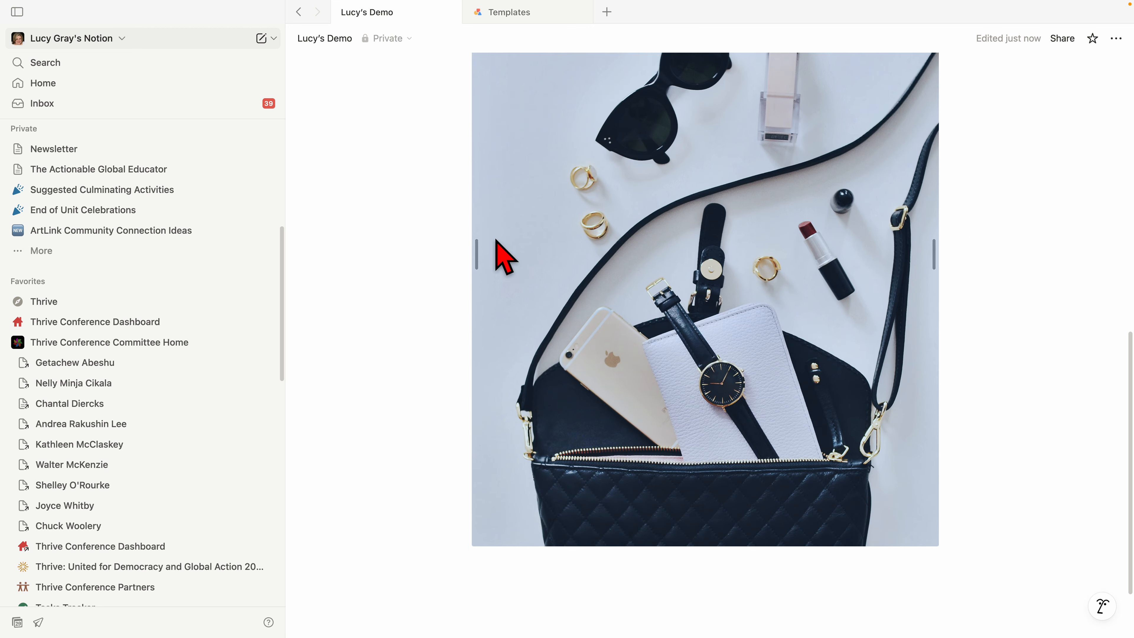
pyautogui.moveTo(474, 253); pyautogui.dragTo(664, 250)
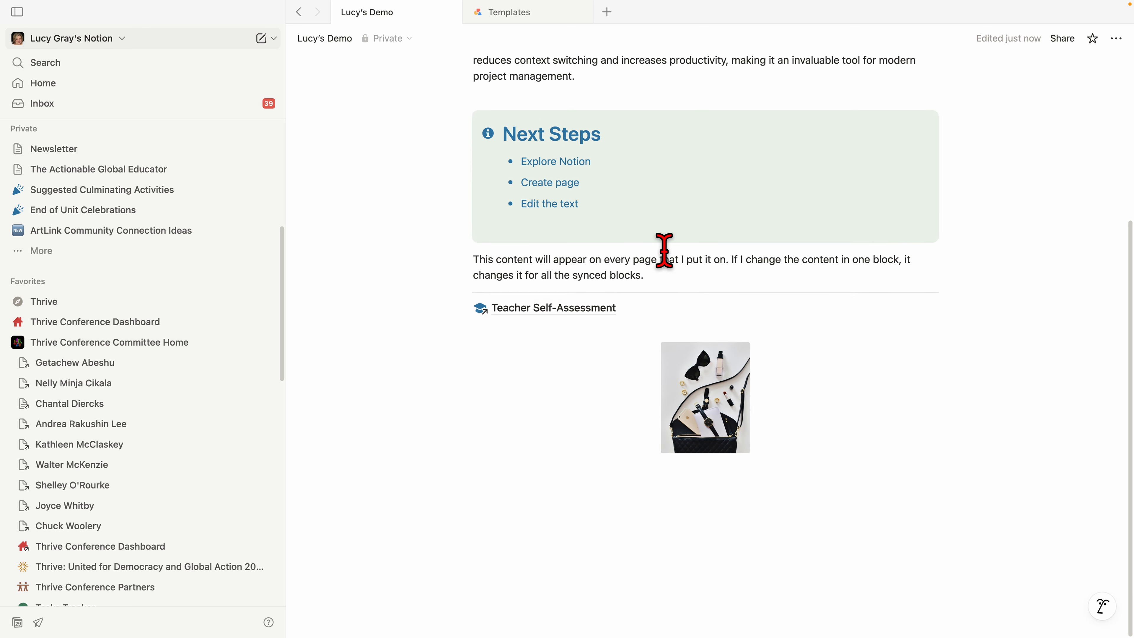
pyautogui.moveTo(646, 346); pyautogui.dragTo(663, 385)
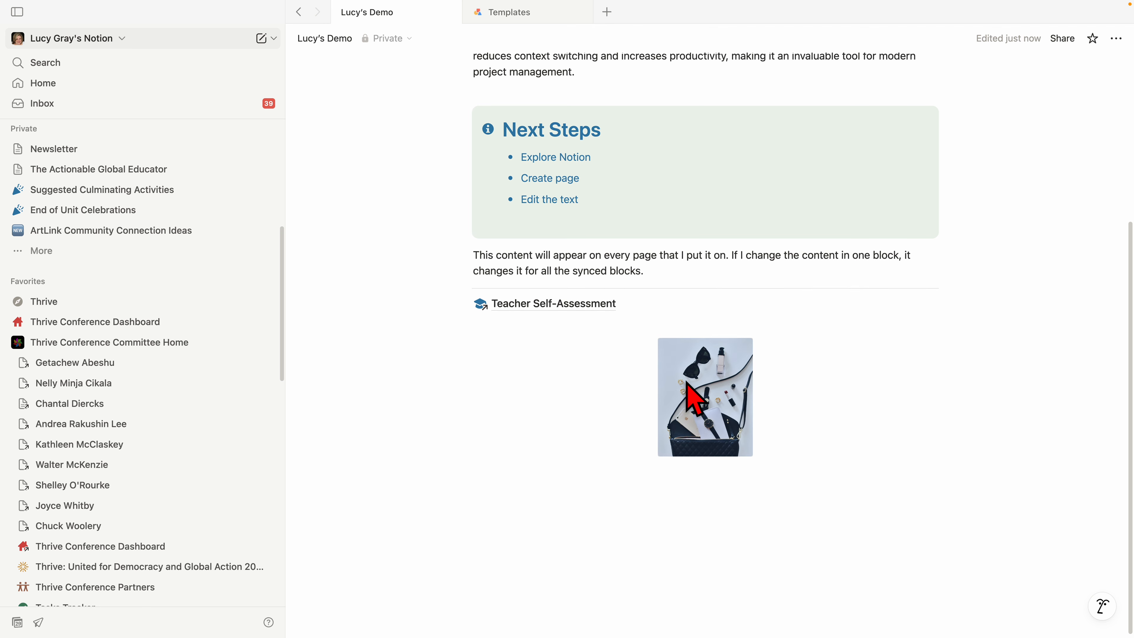
# Move the image beside the "Next Steps" callout as a second column and widen the callout's column to about two thirds.
pyautogui.scroll(1, 686, 383)
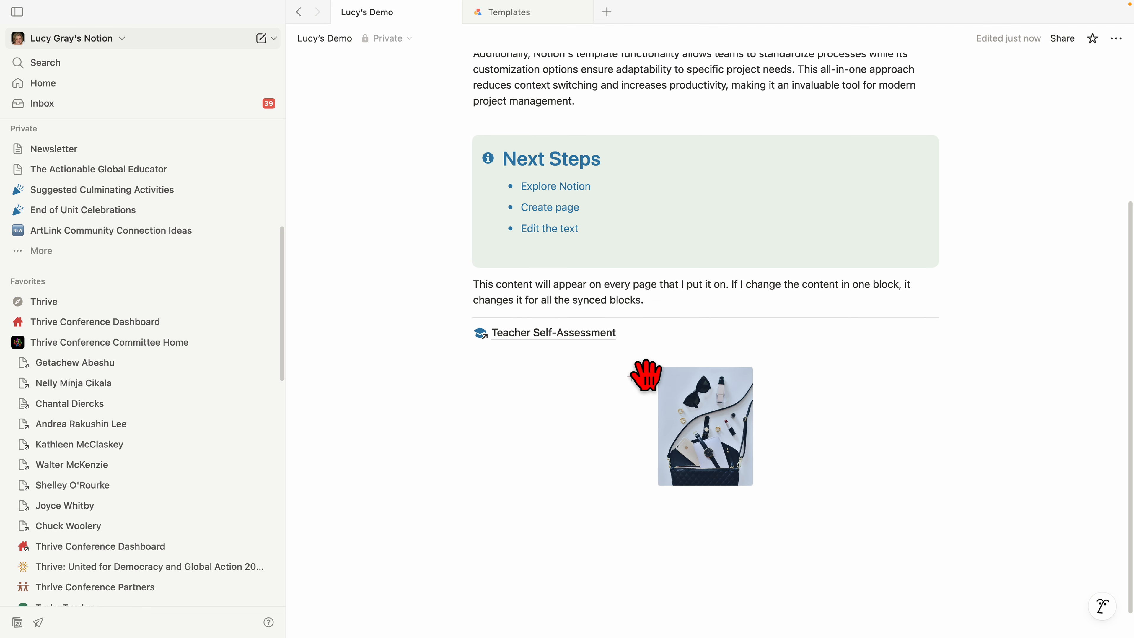
pyautogui.moveTo(646, 374); pyautogui.dragTo(965, 179)
pyautogui.scroll(1, 999, 172)
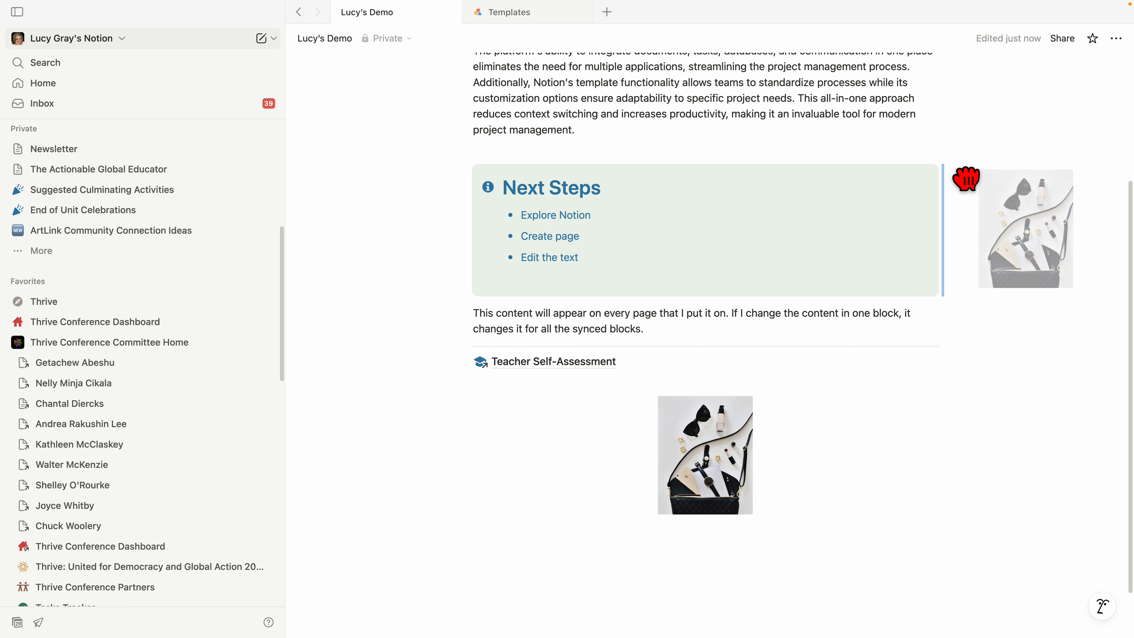
pyautogui.moveTo(965, 179); pyautogui.dragTo(969, 174)
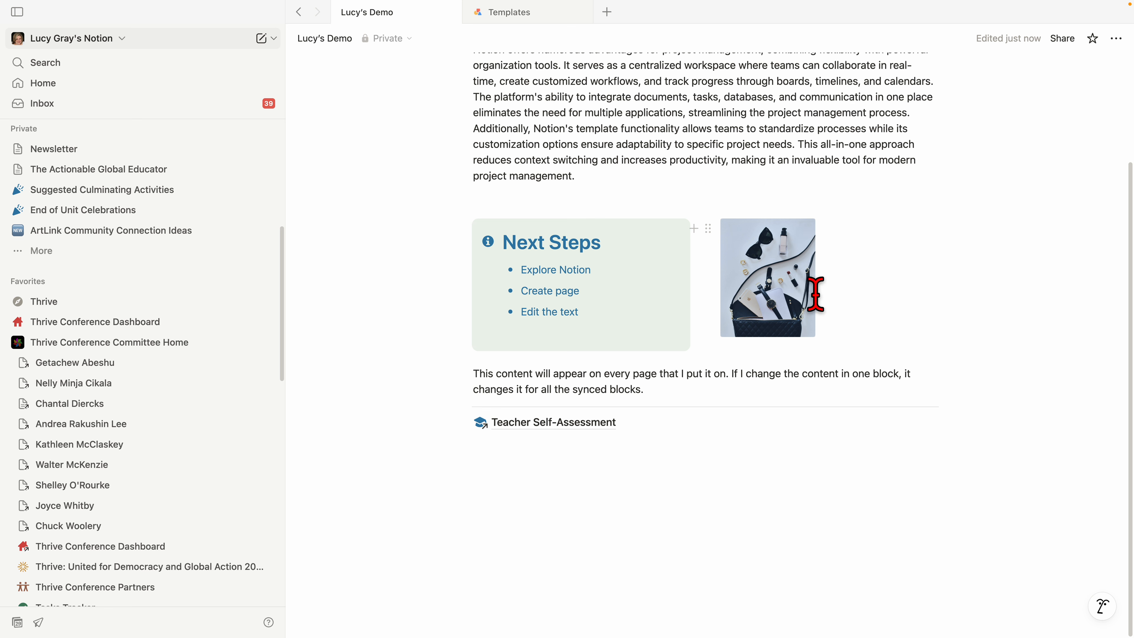
pyautogui.moveTo(714, 290); pyautogui.dragTo(806, 310)
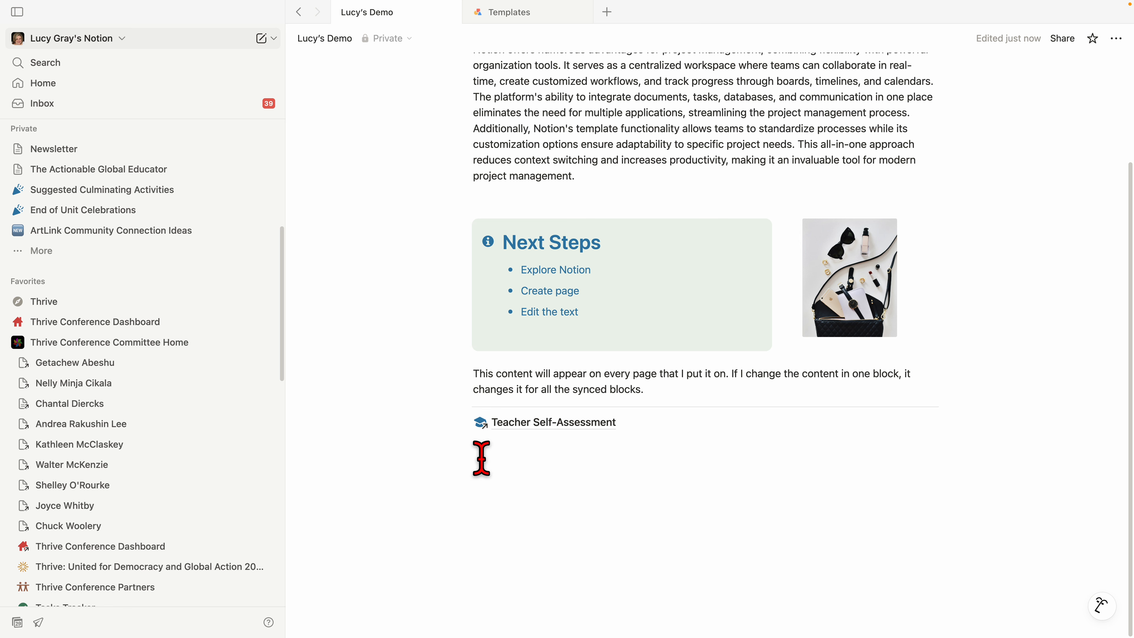
# Look through the basic and Notion AI block types available for the empty line below the Teacher Self-Assessment link.
pyautogui.click(459, 443)
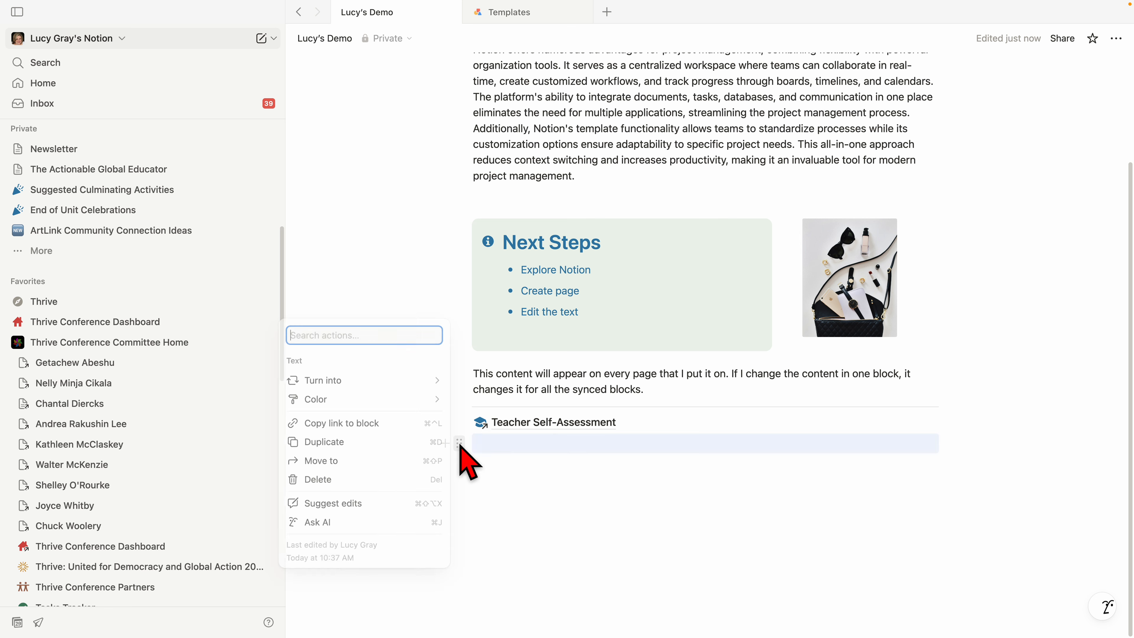
pyautogui.click(498, 448)
pyautogui.click(497, 444)
pyautogui.write('/')
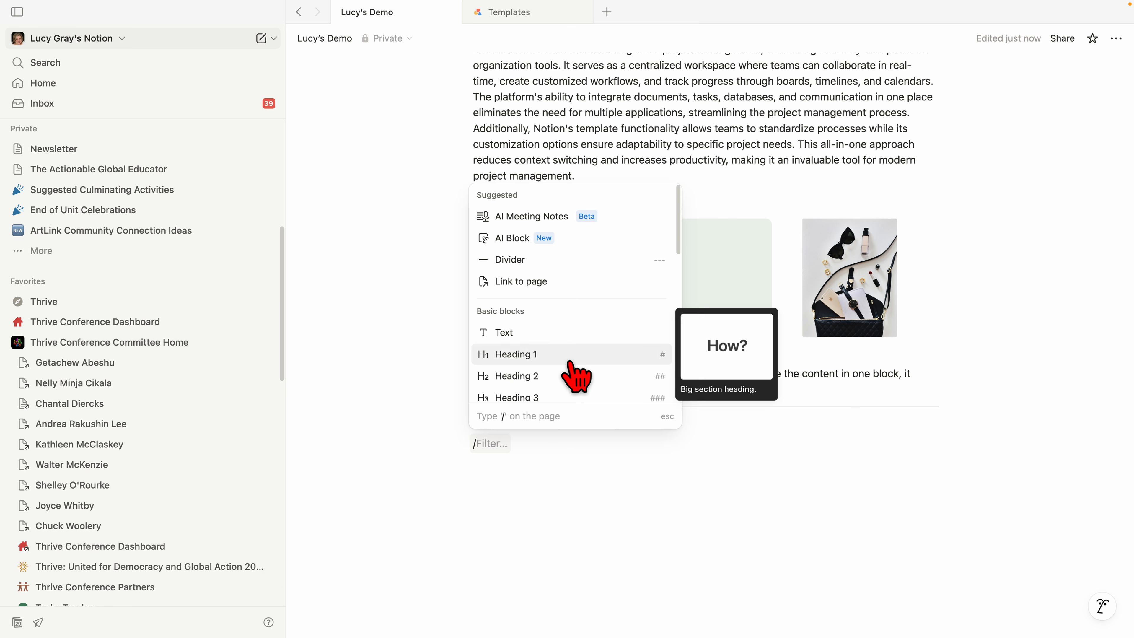
pyautogui.scroll(-2, 573, 364)
pyautogui.scroll(-1, 570, 361)
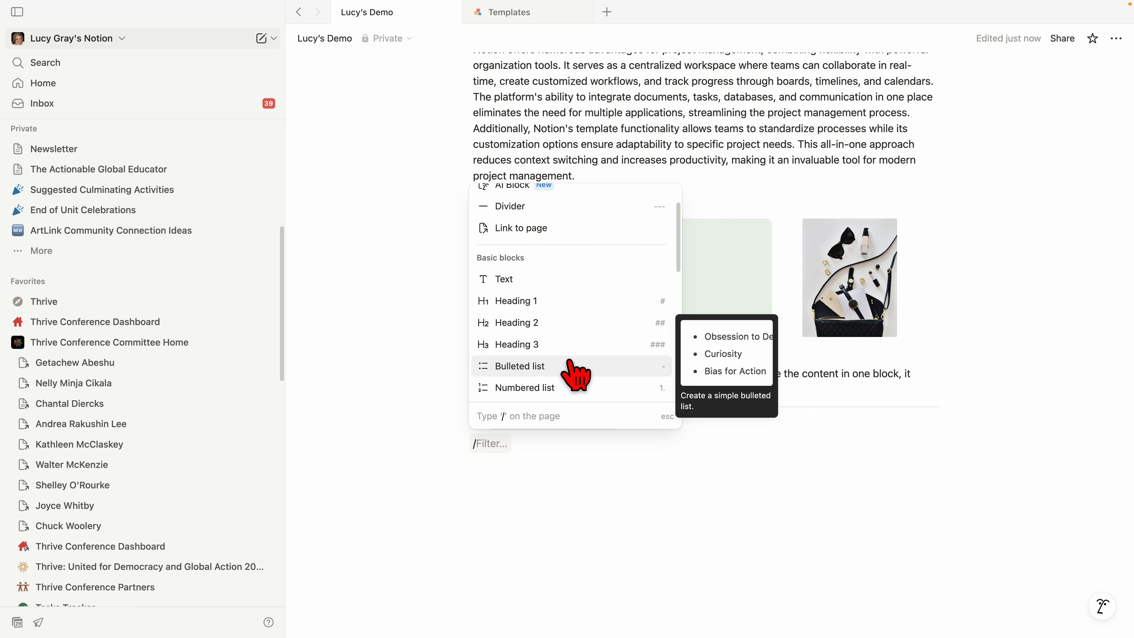
pyautogui.scroll(-3, 570, 361)
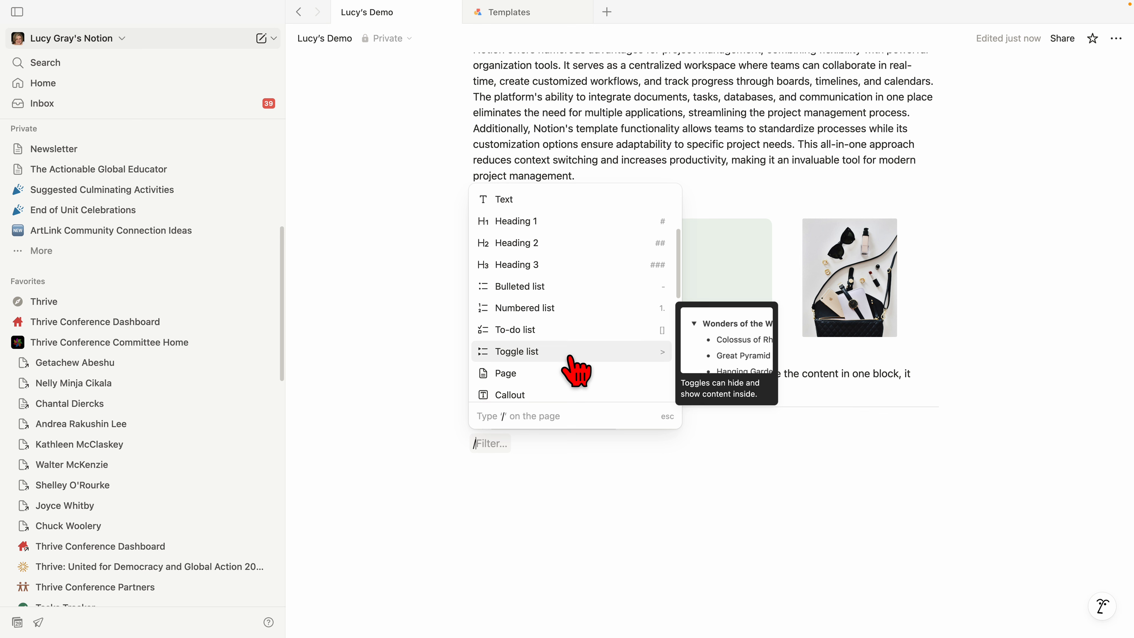
pyautogui.scroll(-2, 577, 370)
pyautogui.scroll(-6, 576, 369)
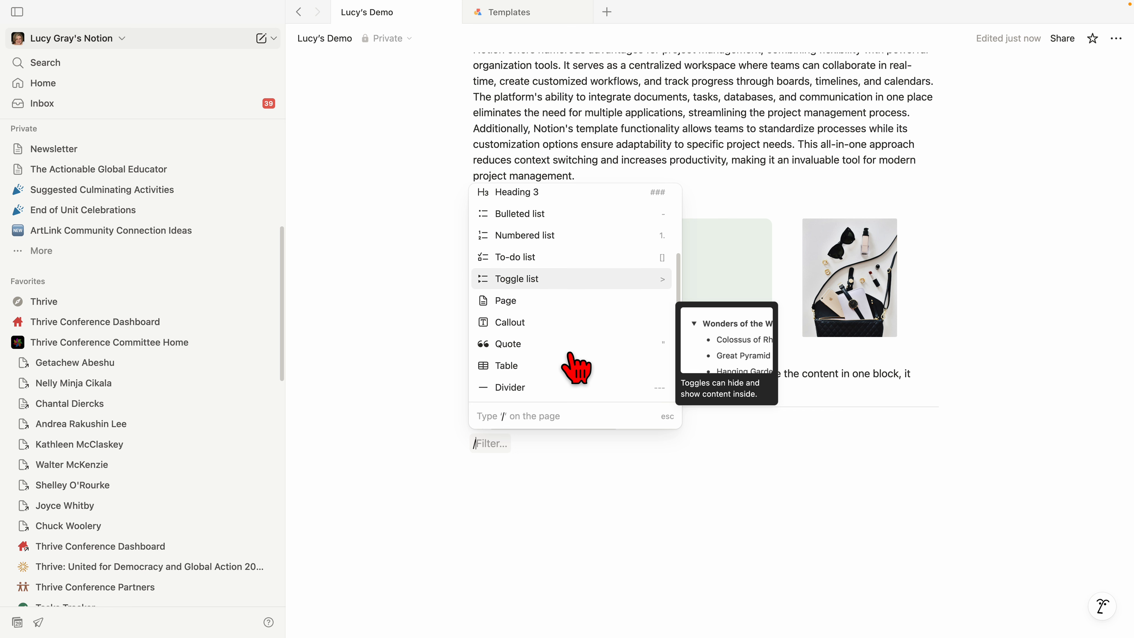
pyautogui.scroll(-3, 576, 369)
pyautogui.scroll(5, 576, 370)
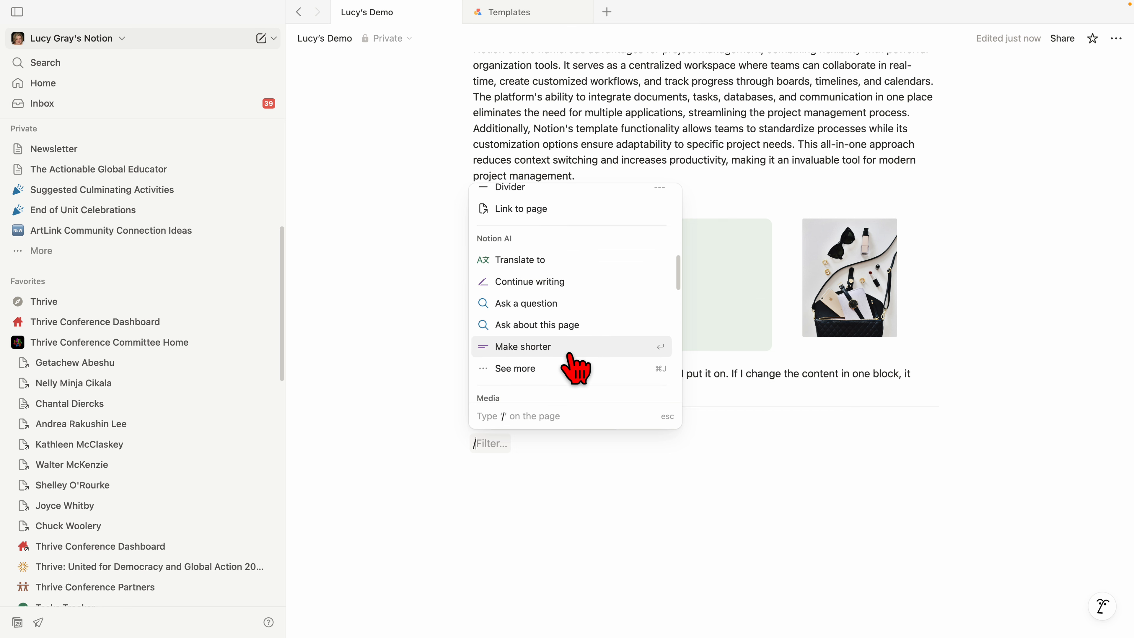
# Look through the remaining media, database, advanced, inline, embed and import block types, then close the block list.
pyautogui.scroll(-5, 576, 369)
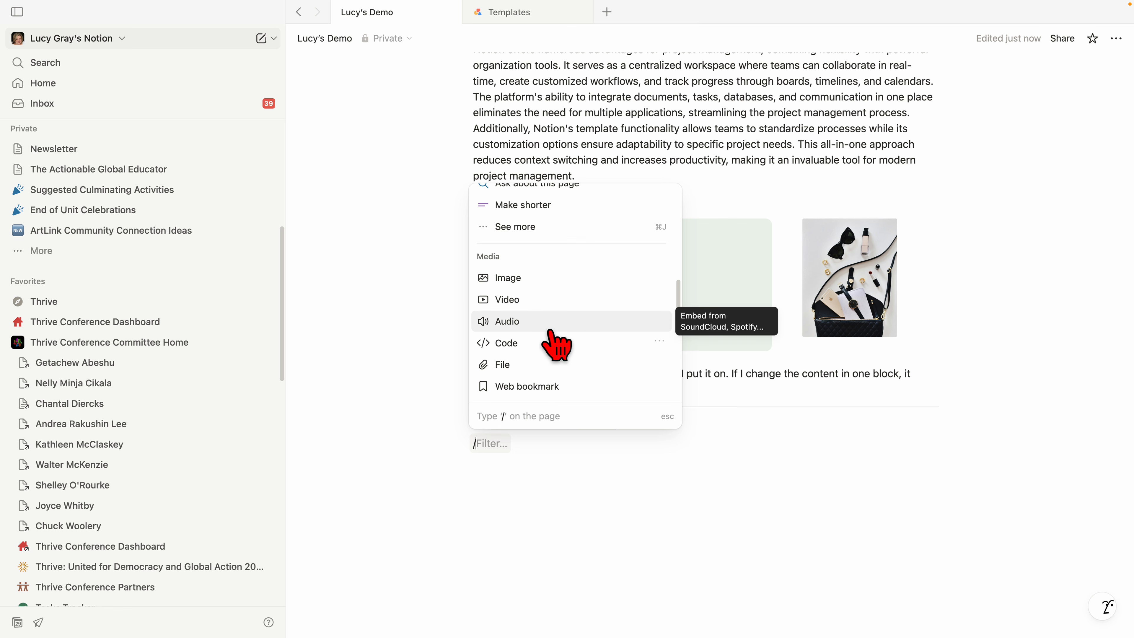
pyautogui.scroll(-5, 557, 357)
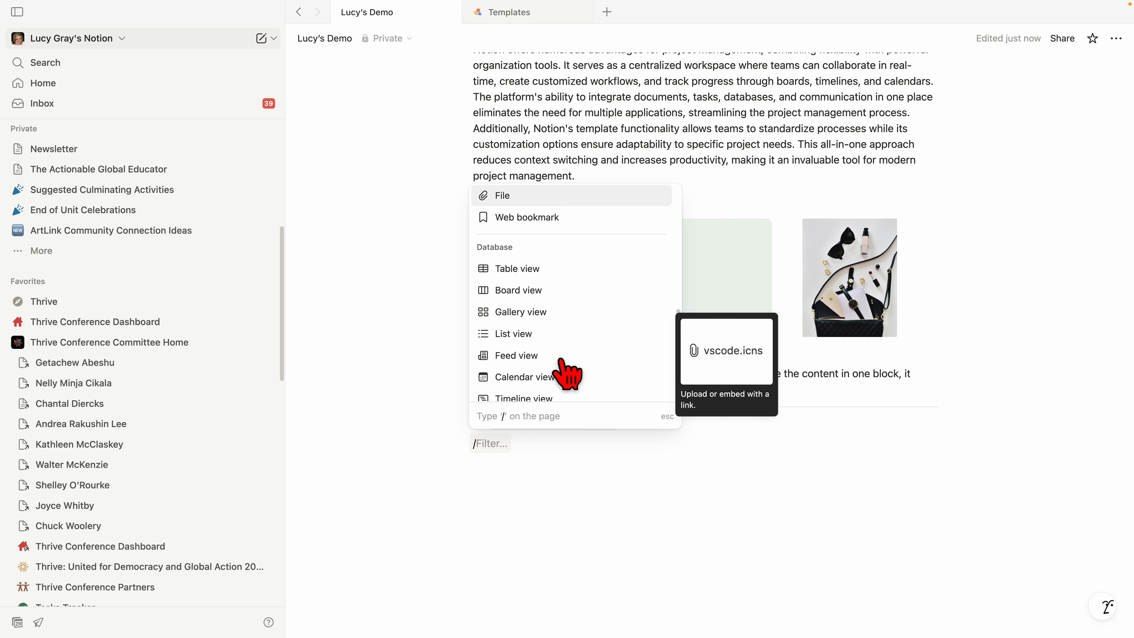
pyautogui.scroll(-10, 567, 367)
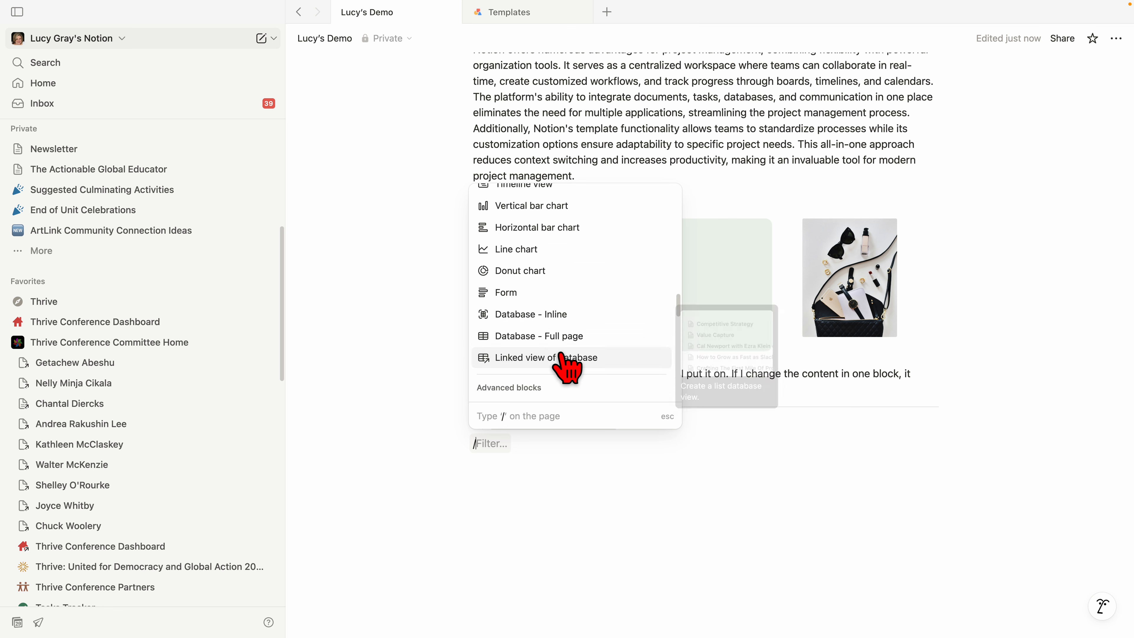
pyautogui.scroll(-5, 568, 367)
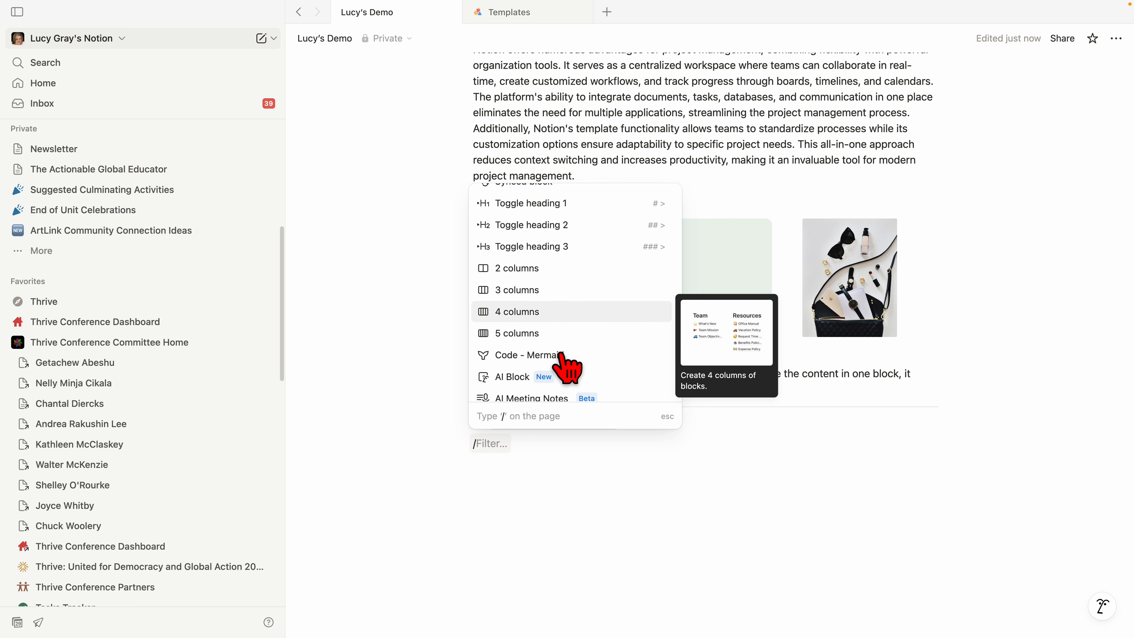
pyautogui.scroll(-4, 567, 367)
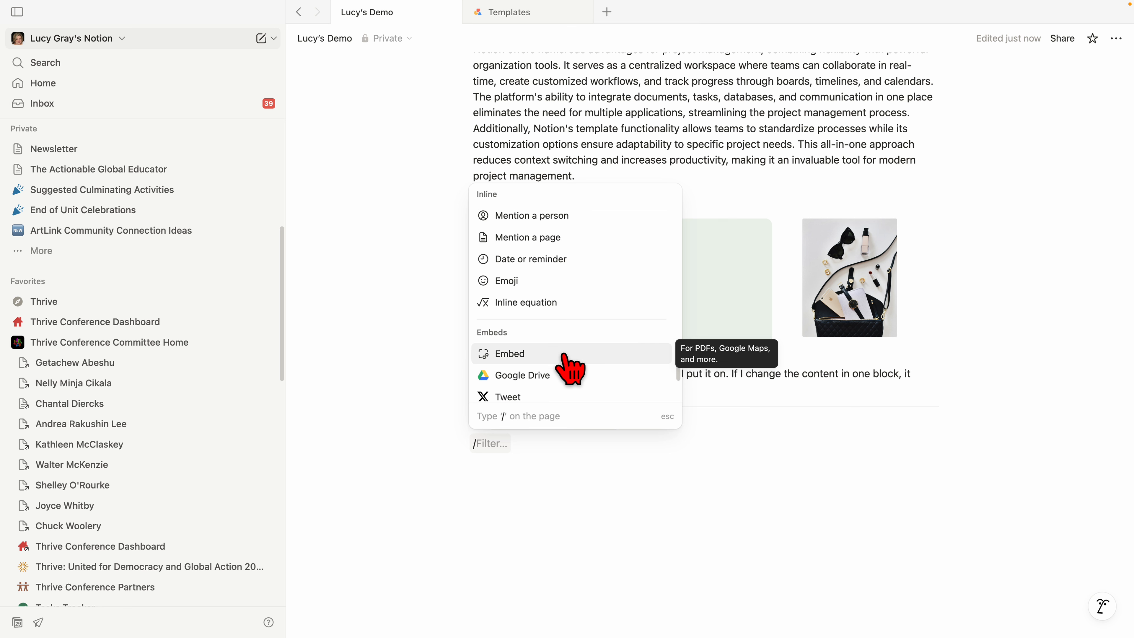
pyautogui.scroll(-4, 569, 367)
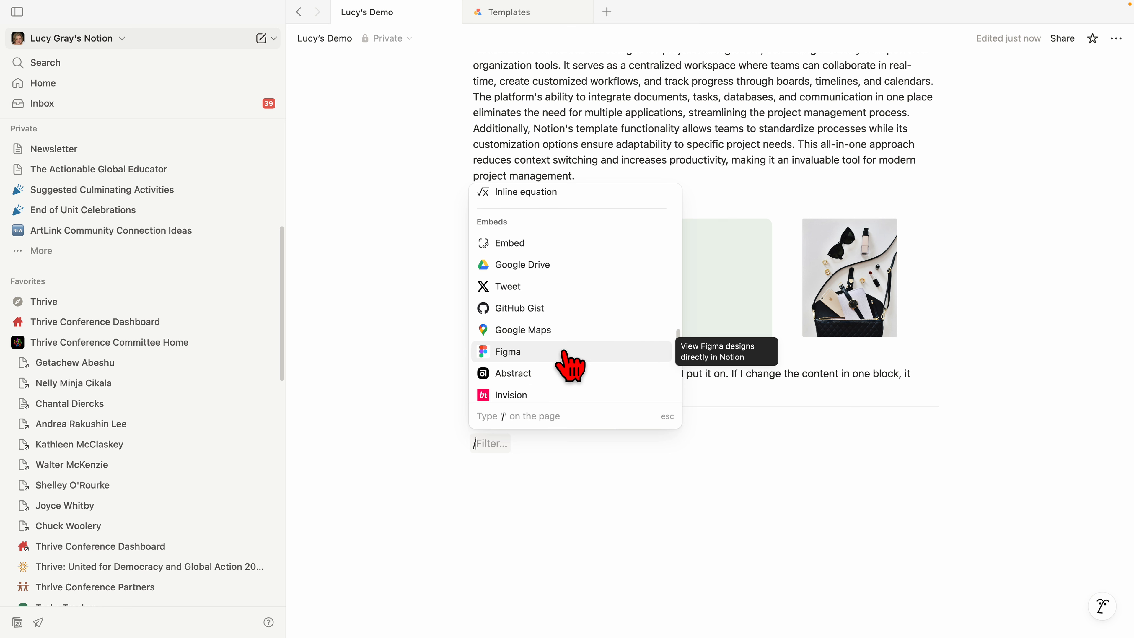
pyautogui.scroll(-1, 566, 320)
pyautogui.scroll(-5, 581, 317)
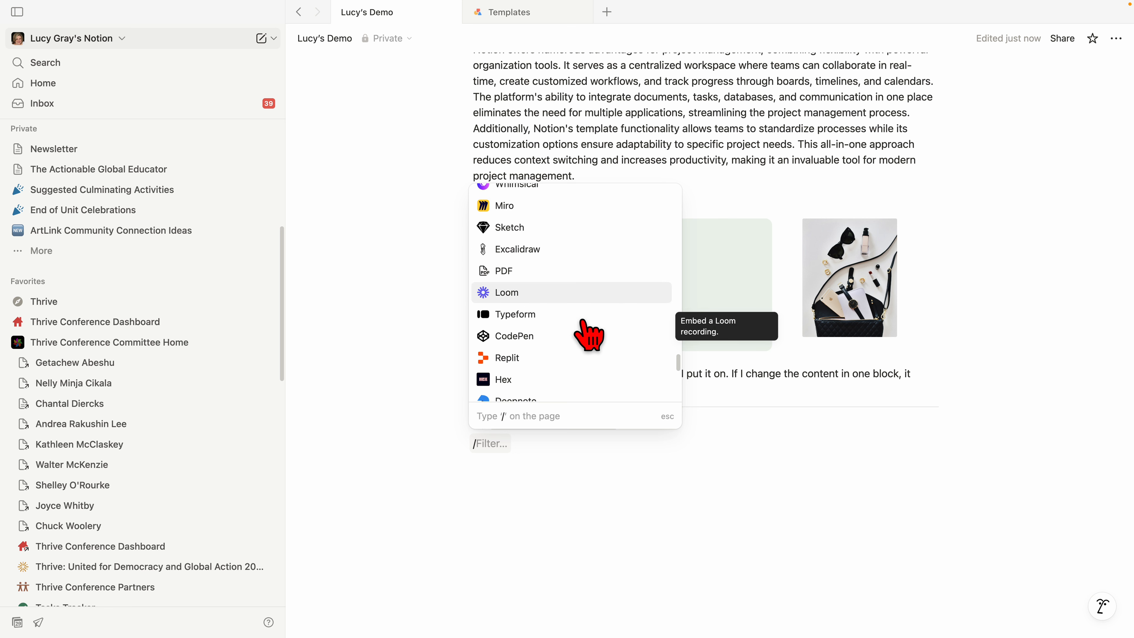
pyautogui.scroll(-10, 589, 336)
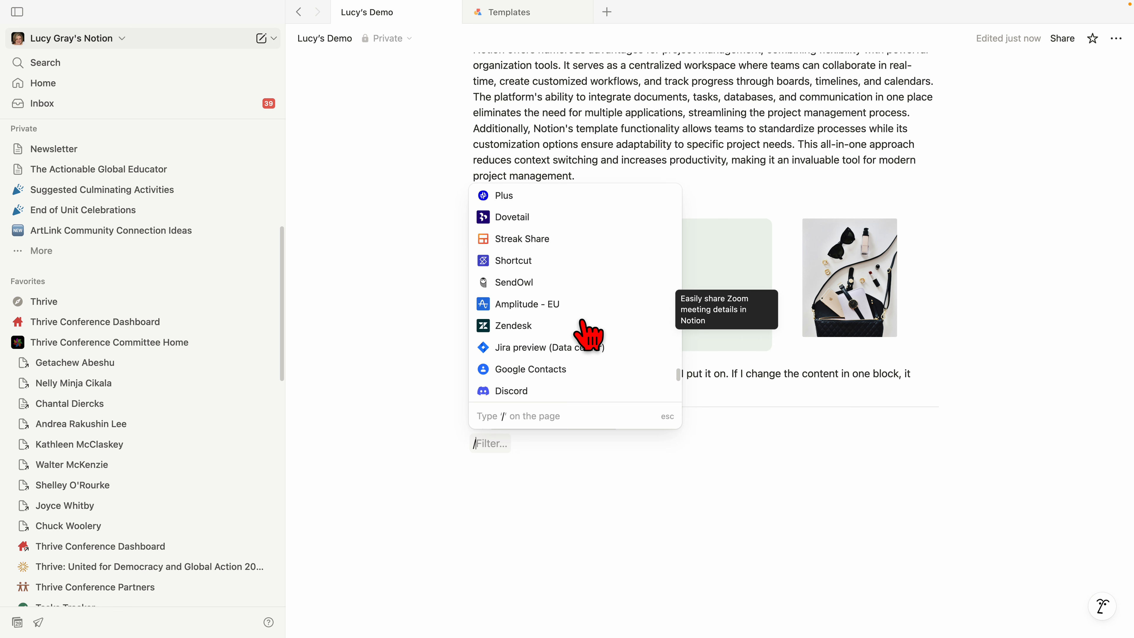
pyautogui.scroll(-15, 590, 335)
pyautogui.scroll(1, 589, 335)
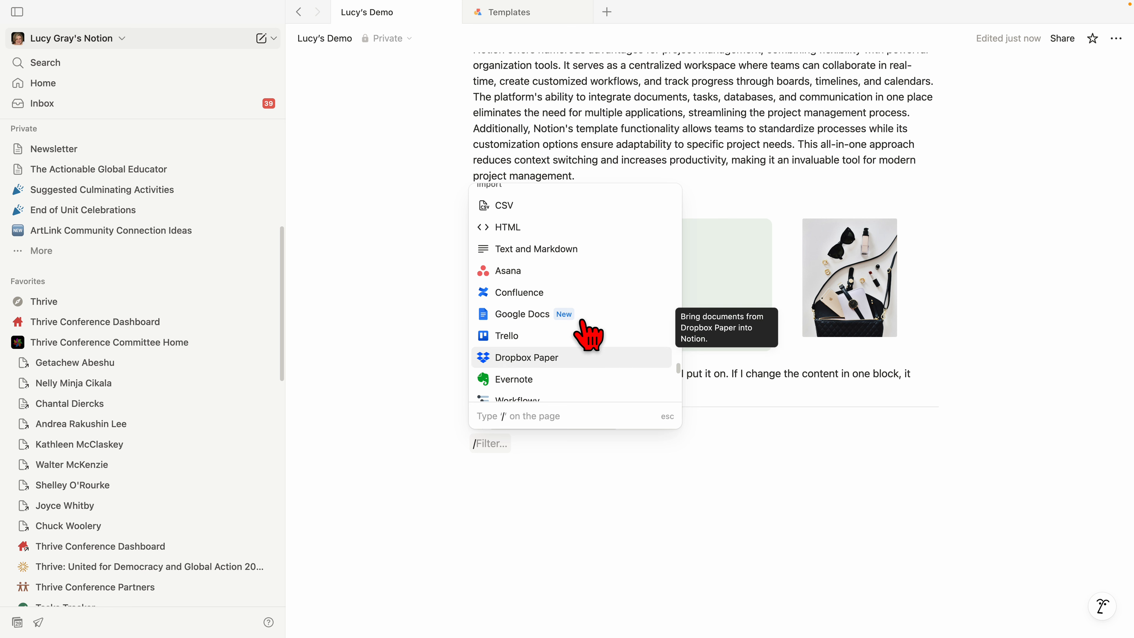
pyautogui.scroll(-5, 590, 336)
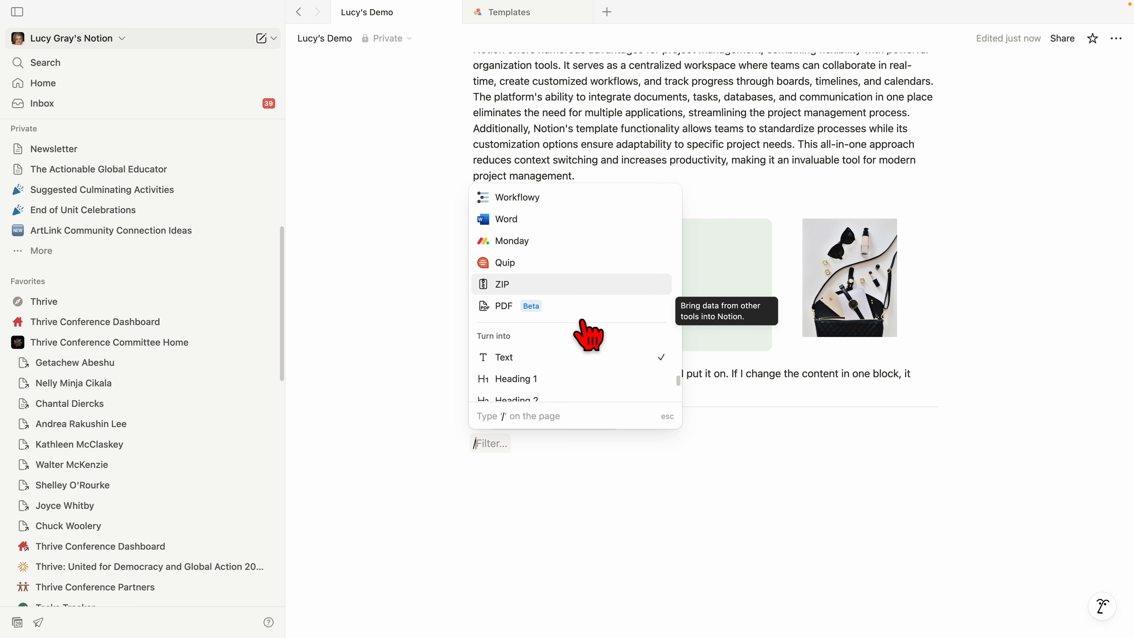
pyautogui.click(502, 453)
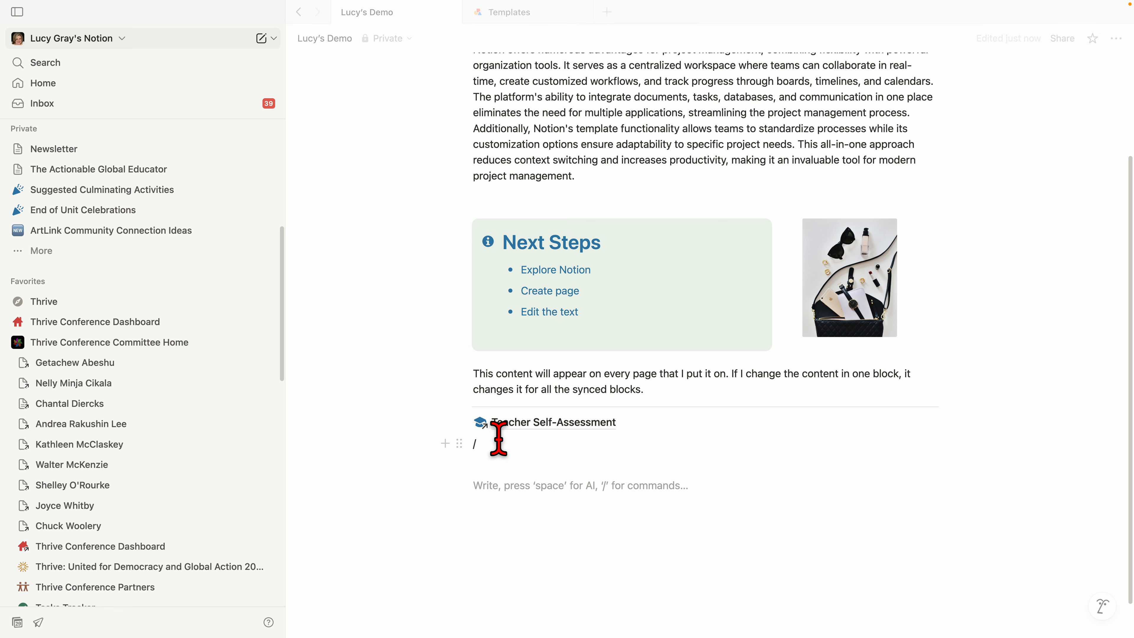
# Try Notion AI's "Translate to" command on the empty line at the end of the page.
pyautogui.write('/')
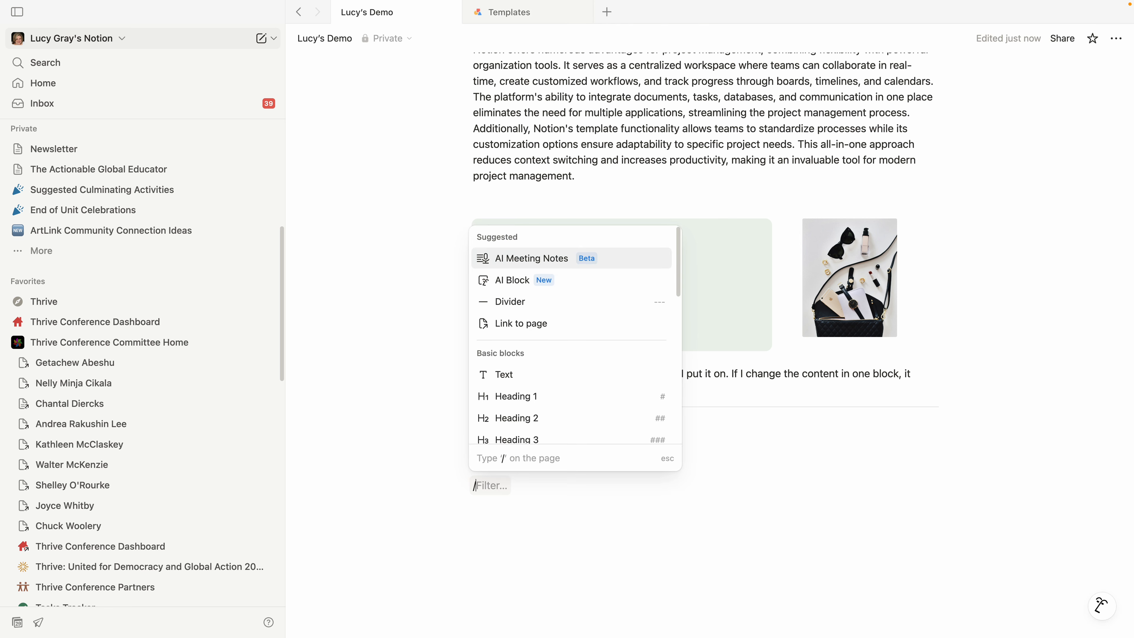
pyautogui.moveTo(677, 292); pyautogui.dragTo(668, 502)
pyautogui.scroll(5, 616, 330)
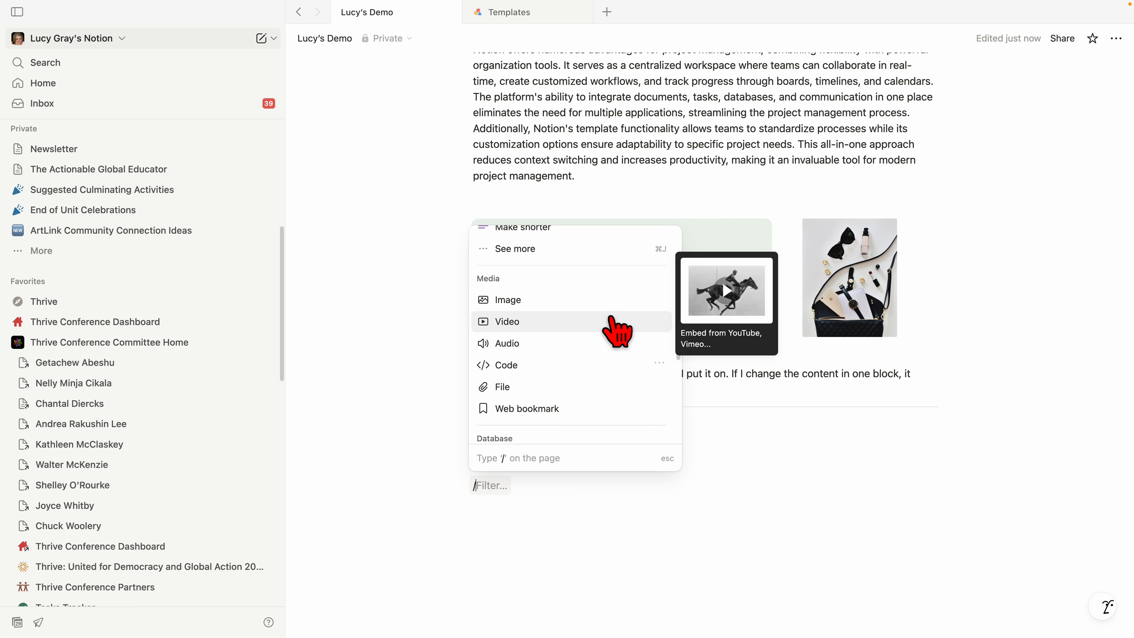
pyautogui.scroll(2, 617, 332)
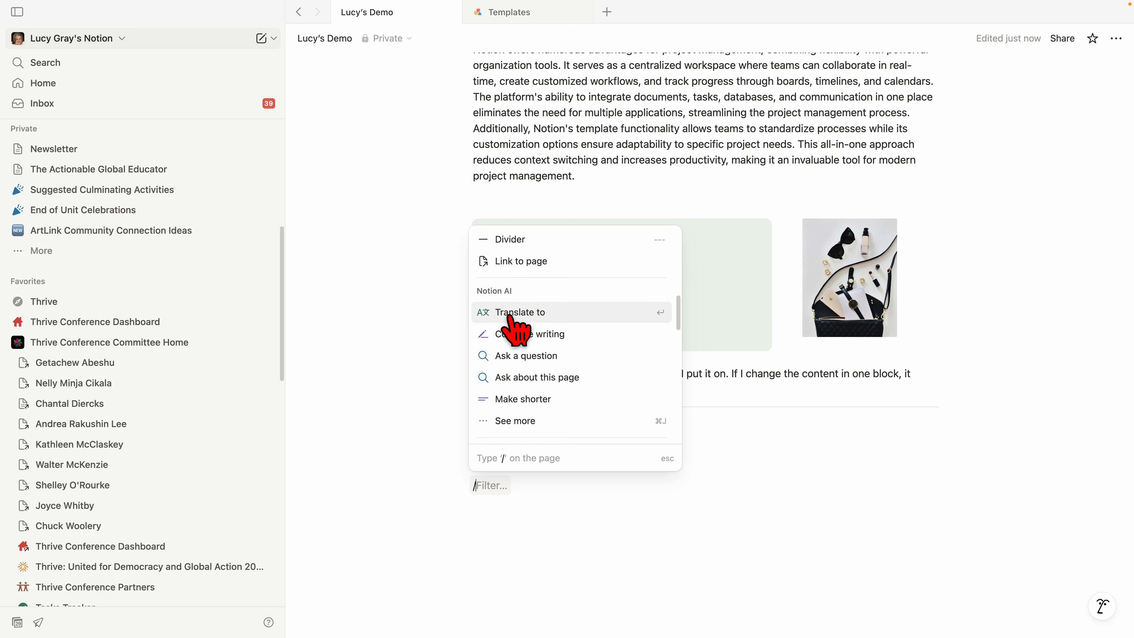
pyautogui.click(512, 331)
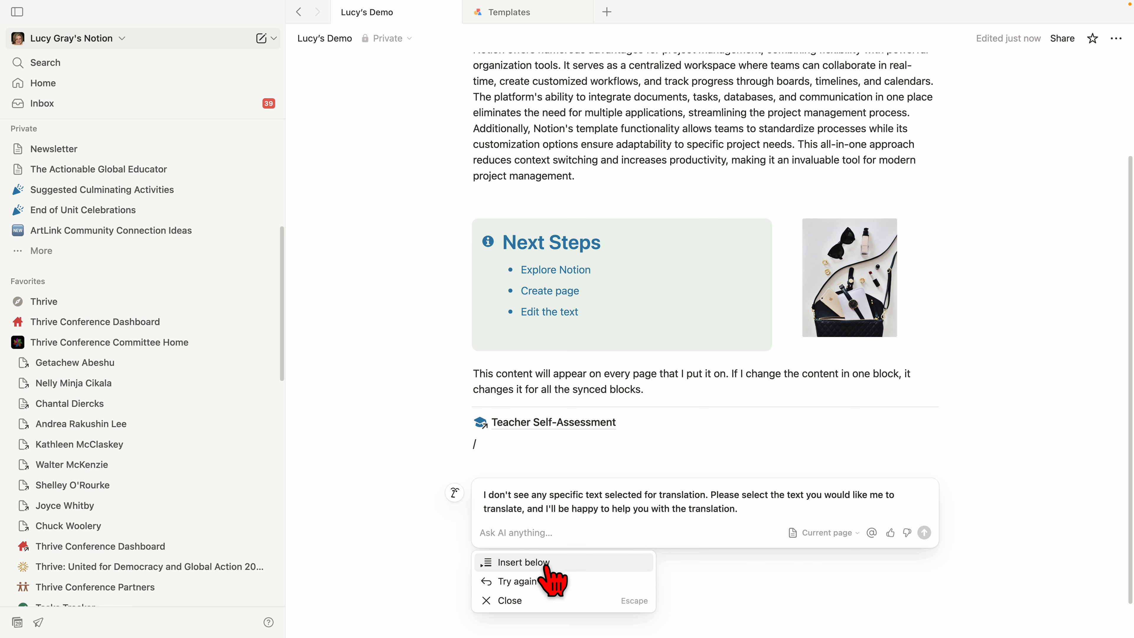
pyautogui.press('Escape')
# Examine the actions offered for the introductory Notion paragraph, looking for a translation option.
pyautogui.scroll(3, 551, 219)
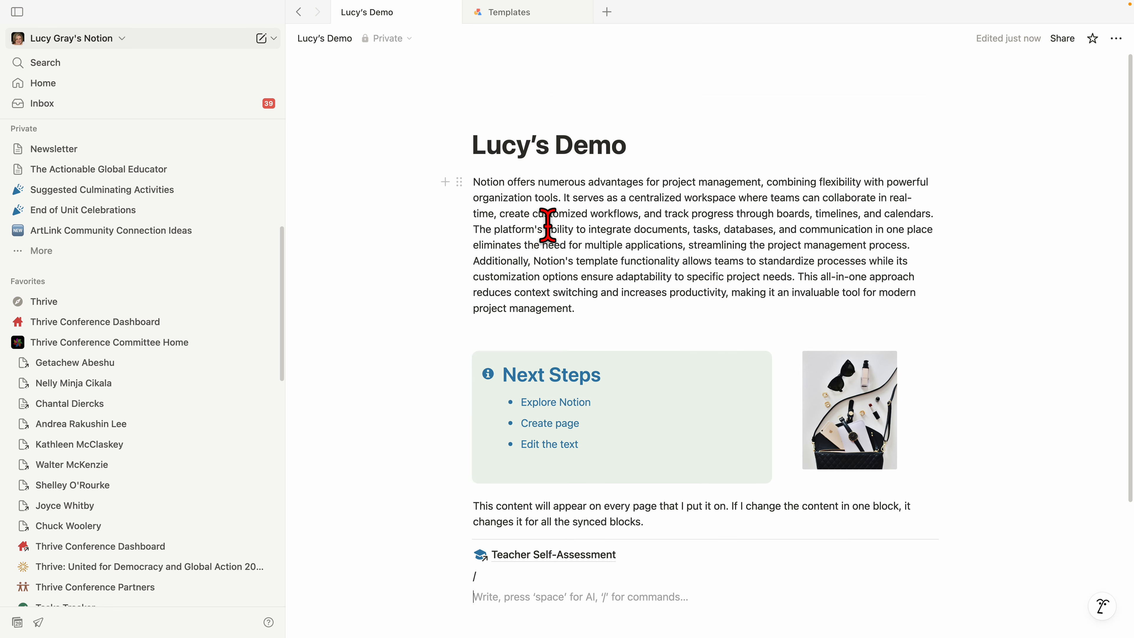
pyautogui.moveTo(473, 182); pyautogui.dragTo(610, 309)
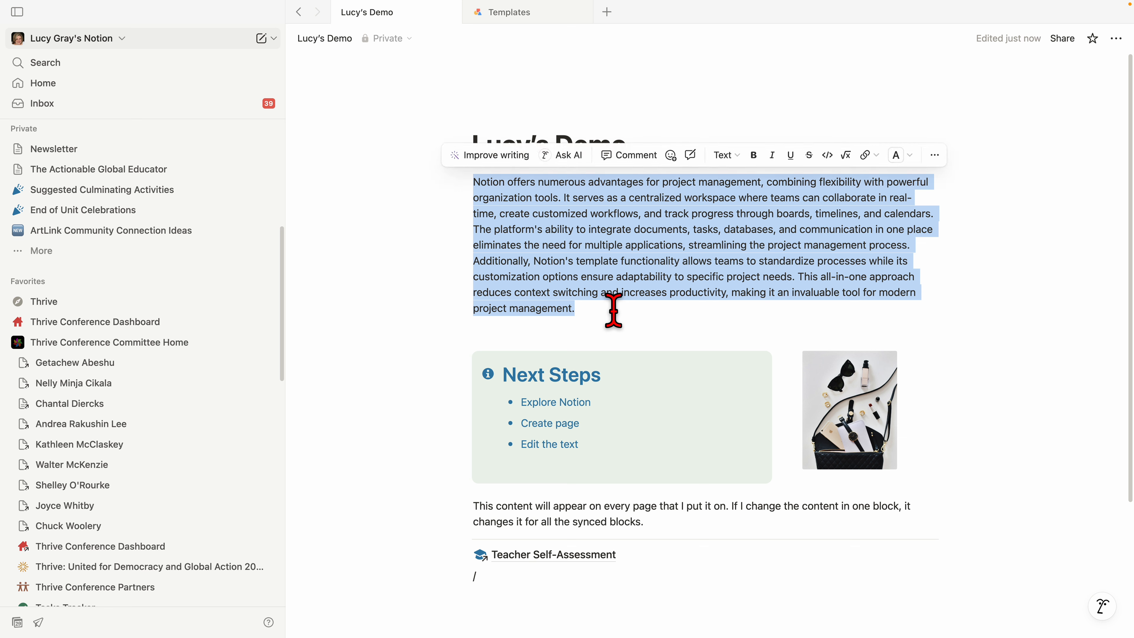
pyautogui.click(934, 157)
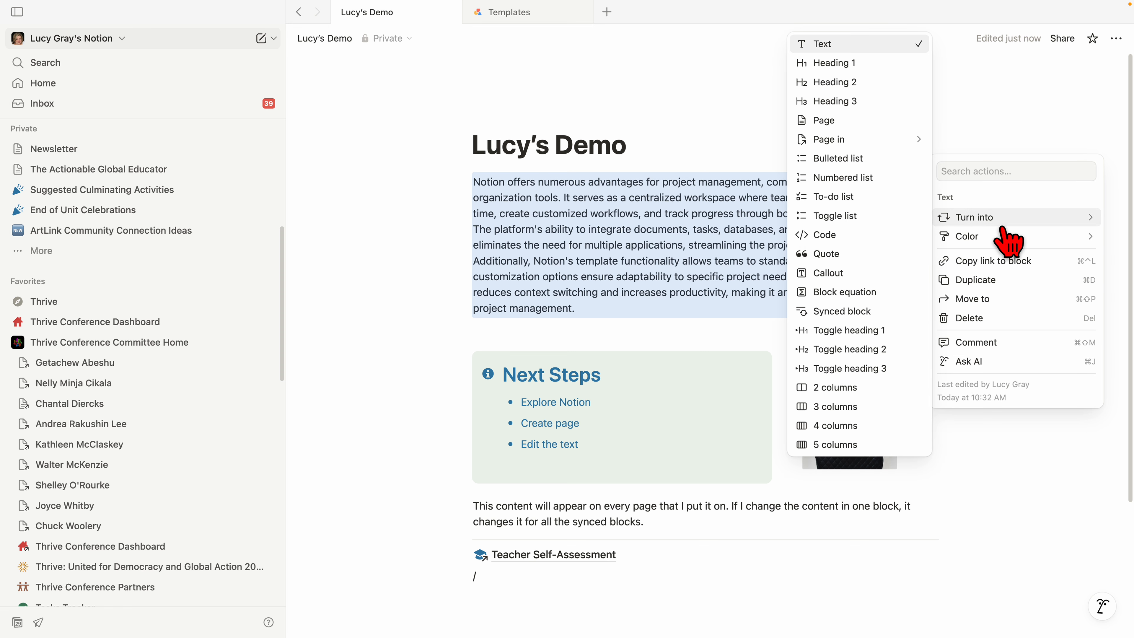
pyautogui.click(461, 178)
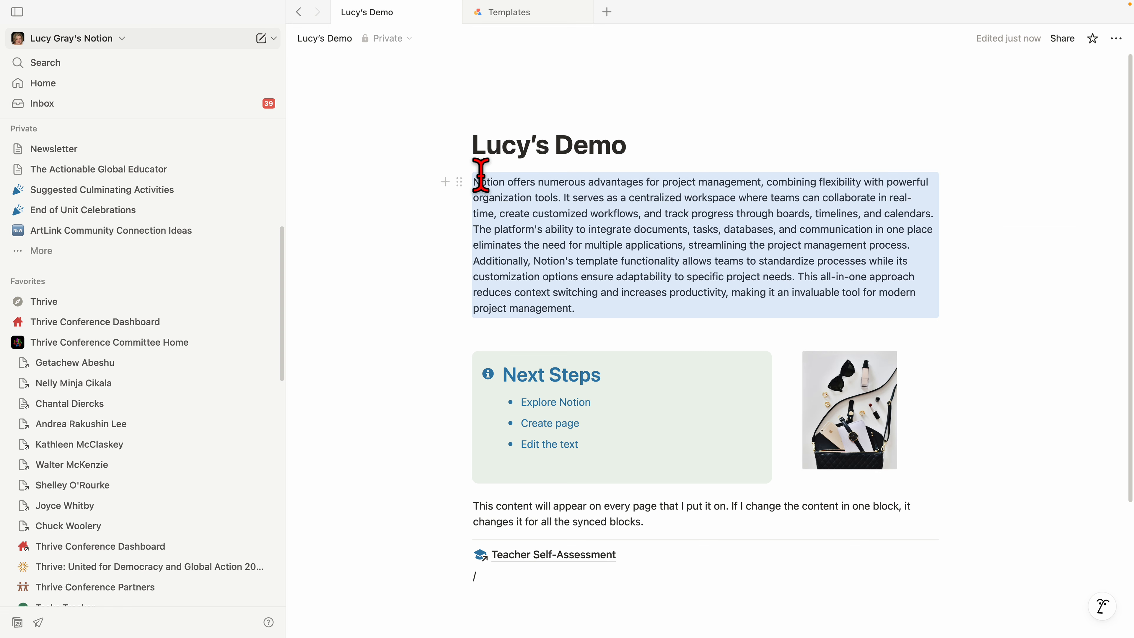
pyautogui.click(459, 182)
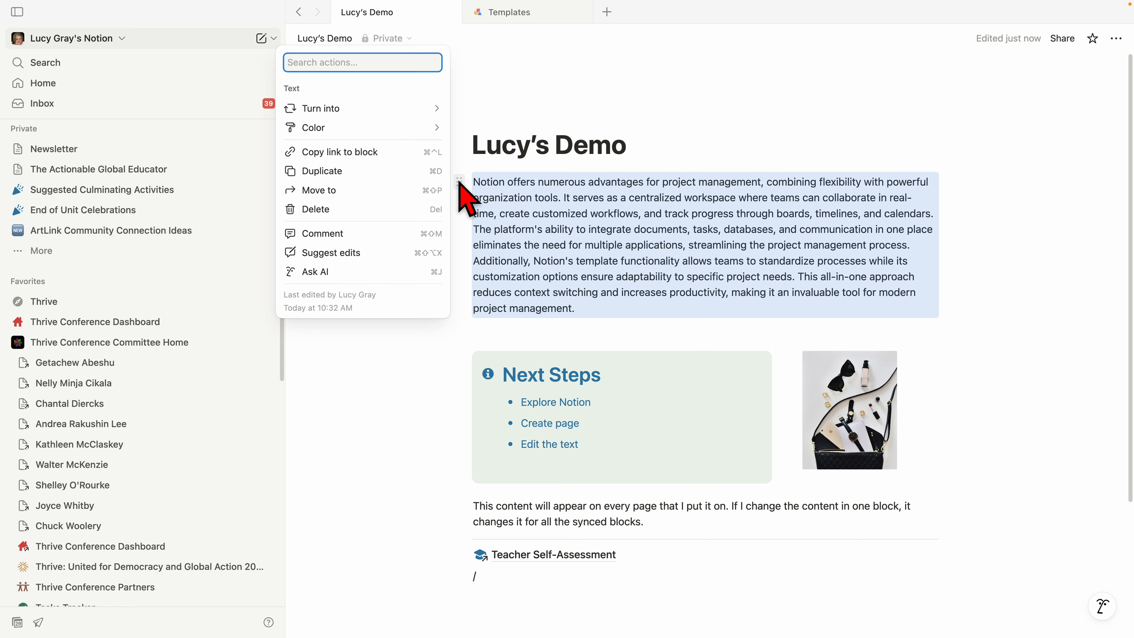
pyautogui.press('Escape')
pyautogui.moveTo(597, 305); pyautogui.dragTo(473, 182)
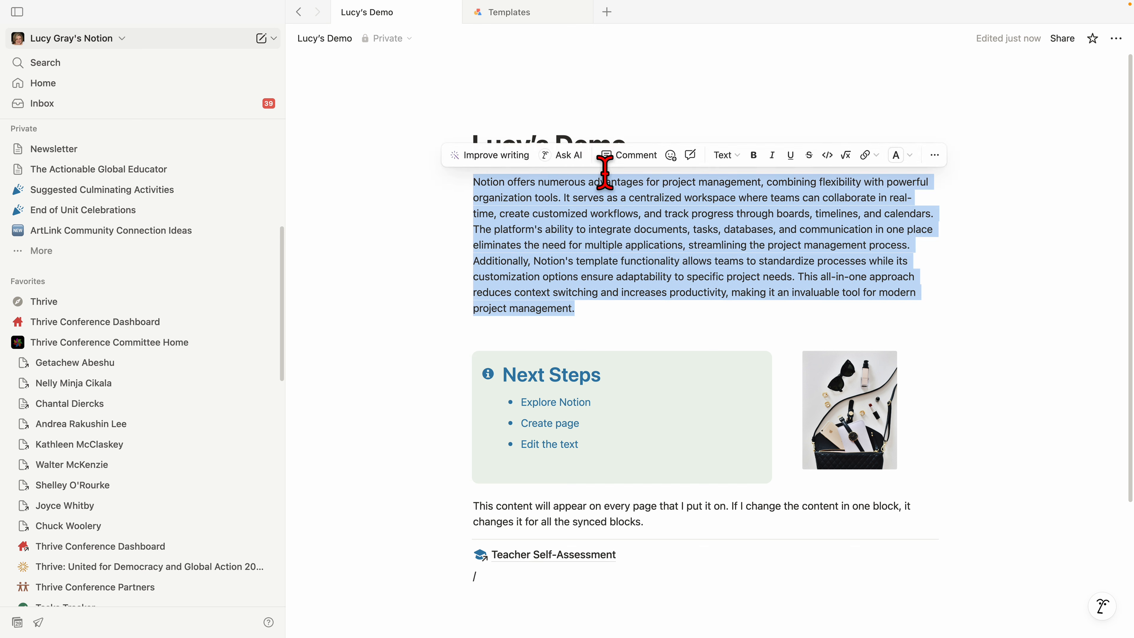
pyautogui.click(935, 155)
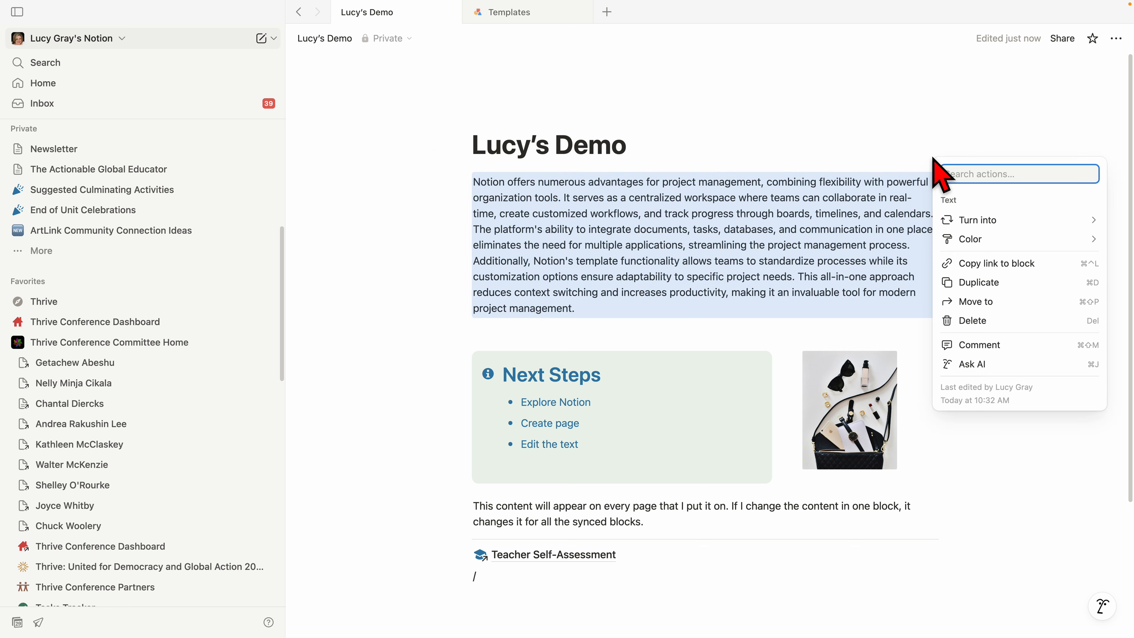
pyautogui.click(930, 156)
pyautogui.click(921, 157)
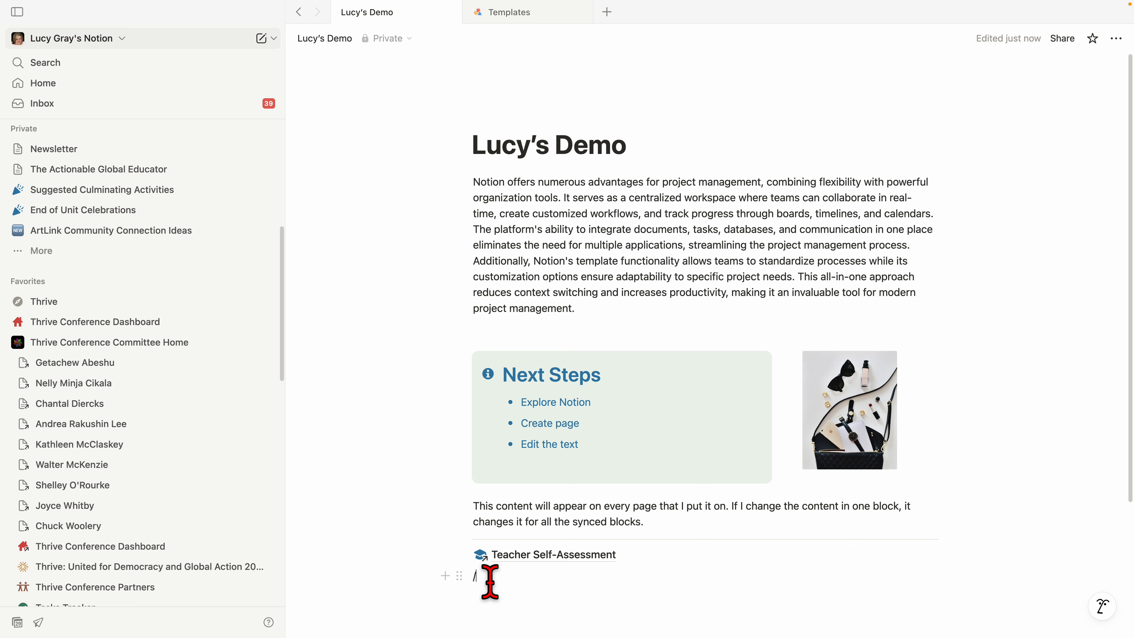
# Delete the leftover slash below the Teacher Self-Assessment link and translate the whole page into French.
pyautogui.press('BackSpace')
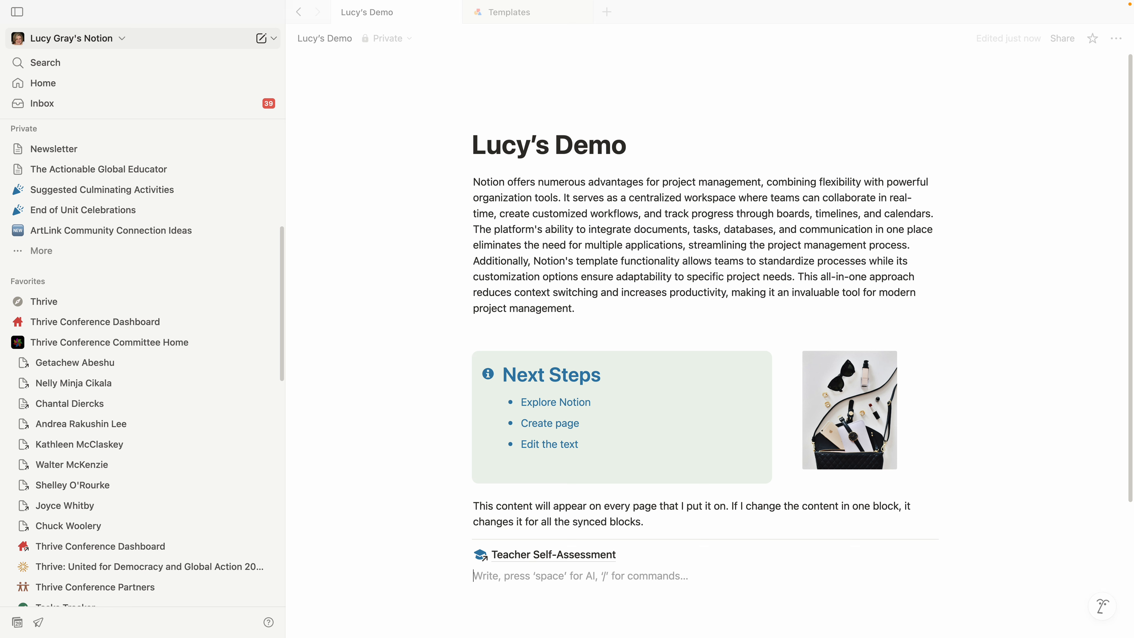
pyautogui.click(1113, 44)
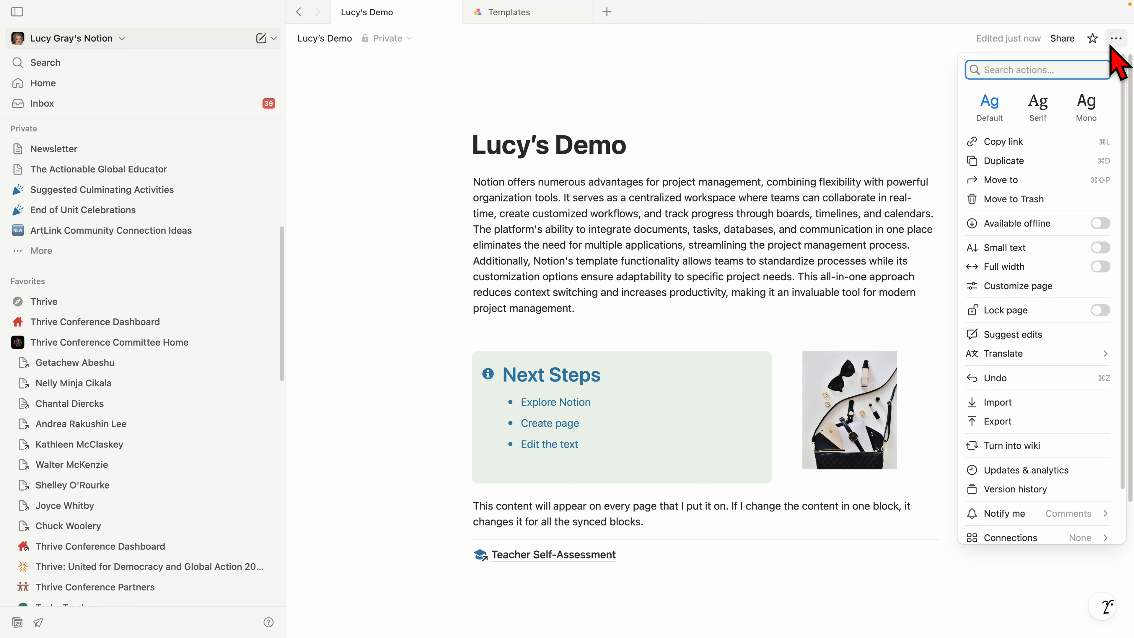
pyautogui.moveTo(1021, 356)
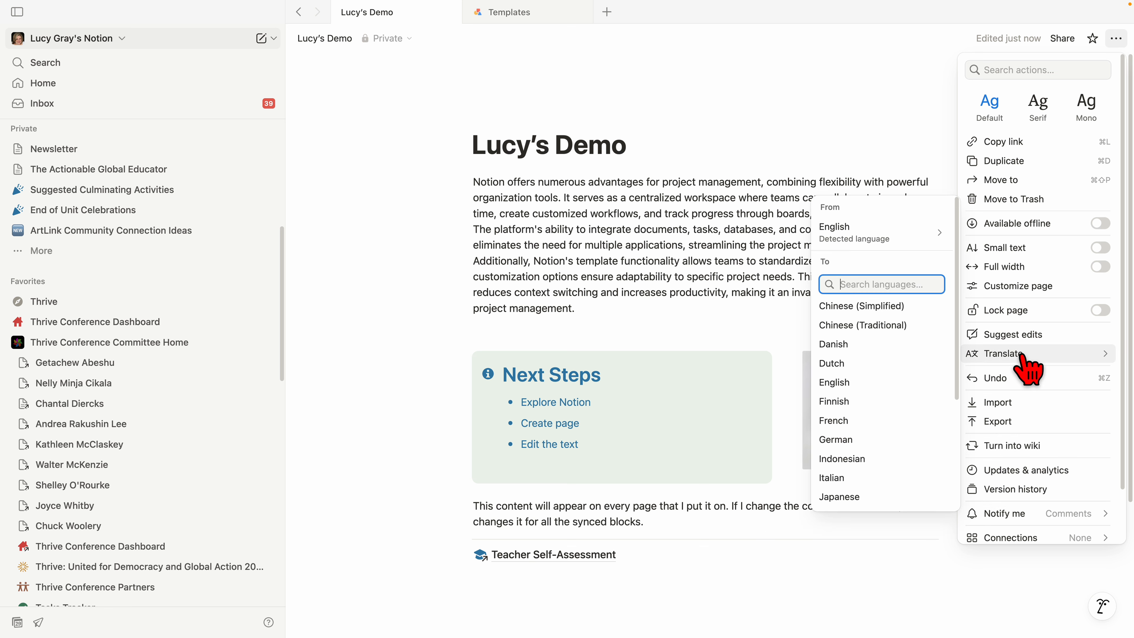
pyautogui.scroll(-4, 886, 429)
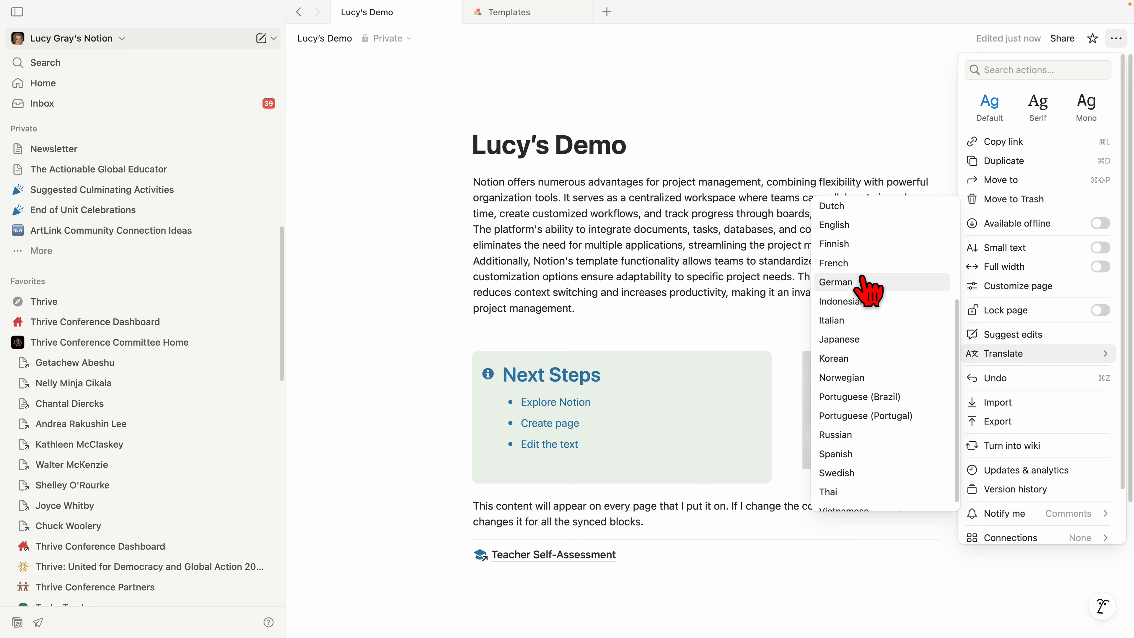
pyautogui.click(856, 264)
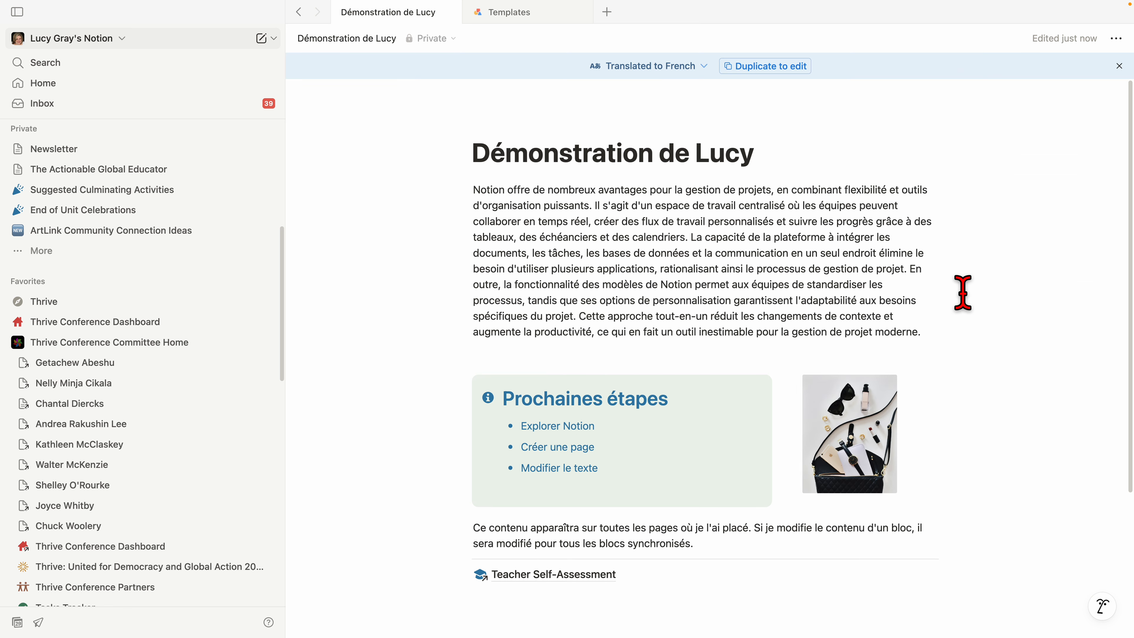
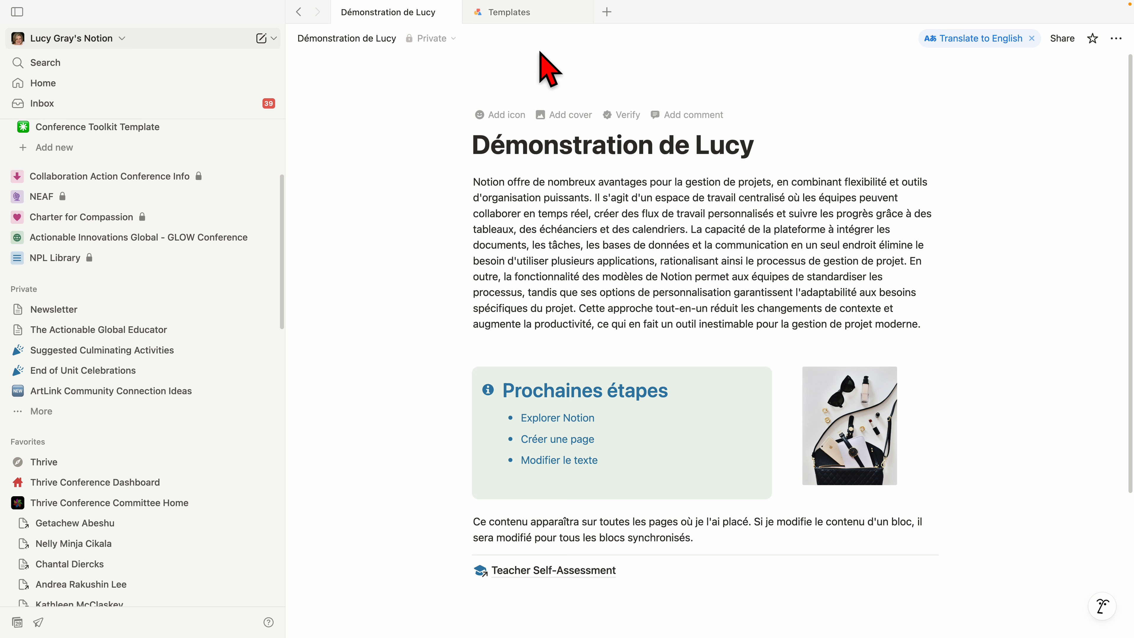
# Move the French translation of the demo page to the Creative Connections teamspace.
pyautogui.click(1116, 39)
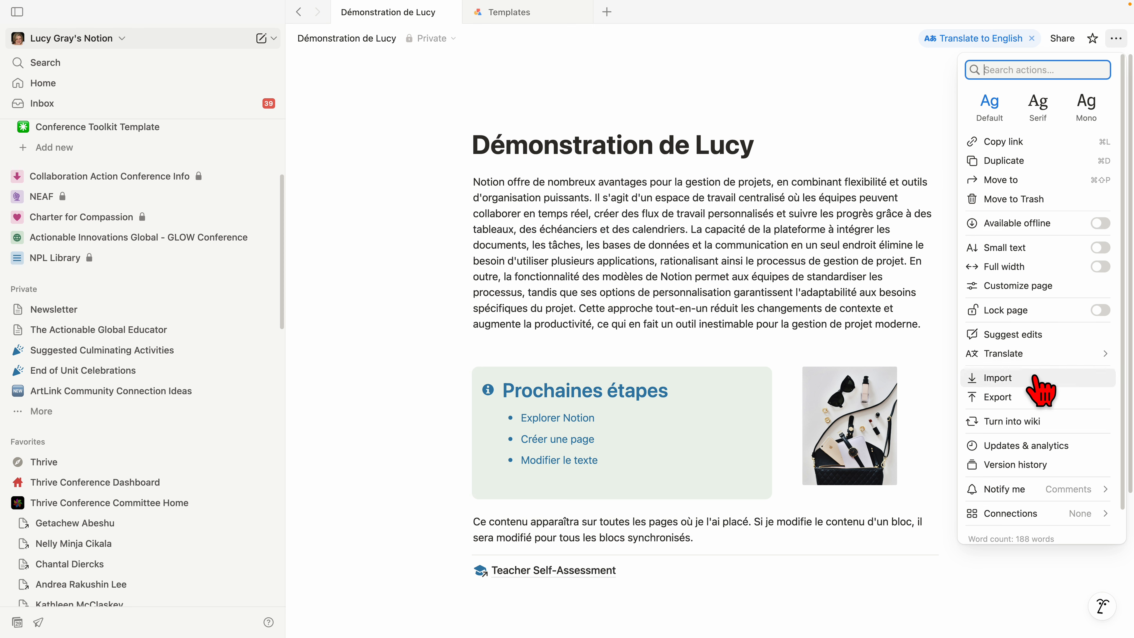
pyautogui.click(1026, 183)
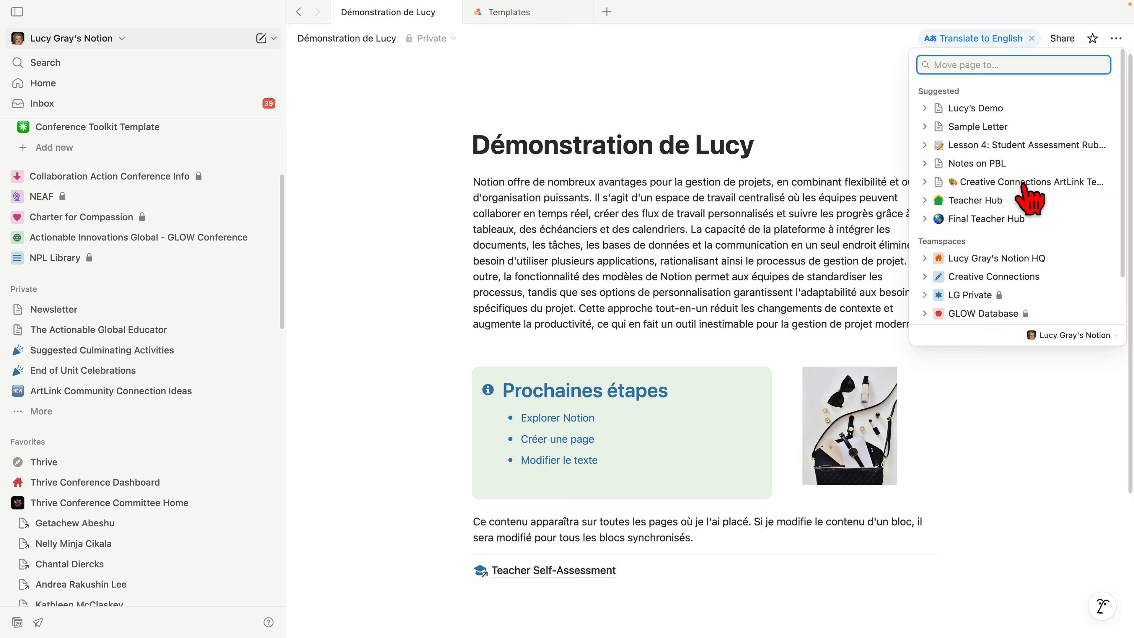
pyautogui.scroll(-2, 1028, 188)
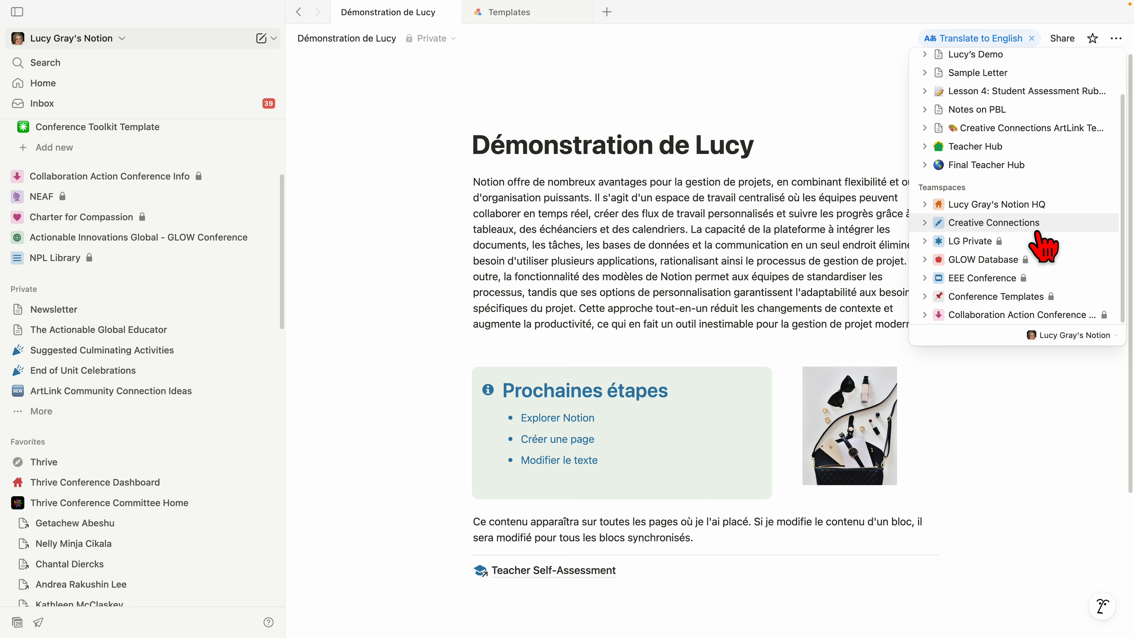
pyautogui.scroll(2, 1022, 286)
pyautogui.scroll(-2, 1022, 288)
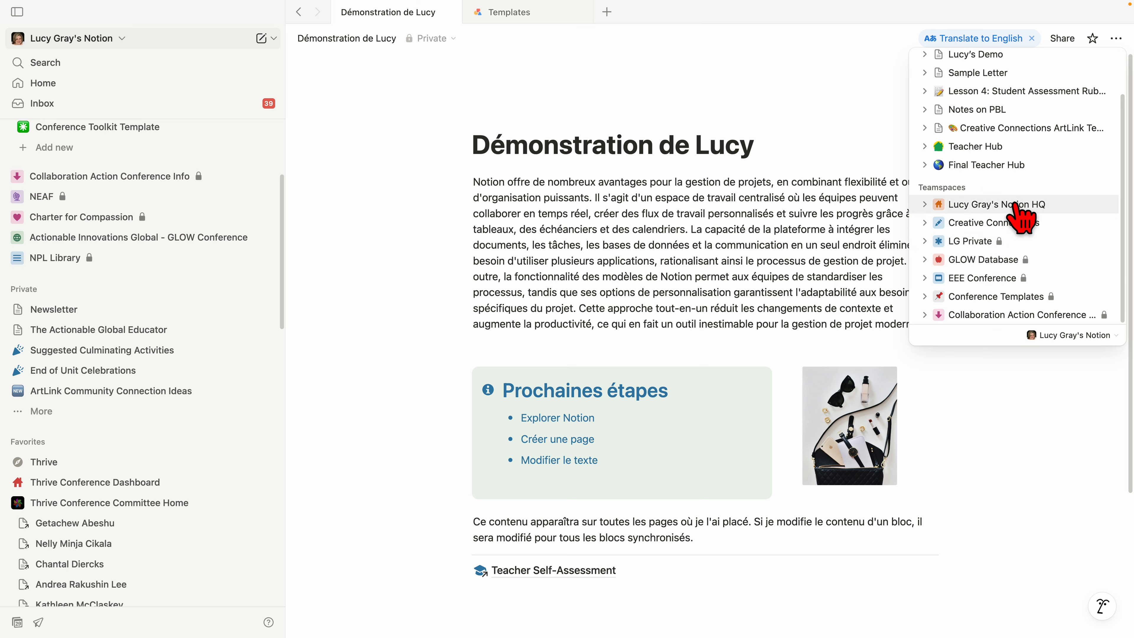
pyautogui.click(989, 225)
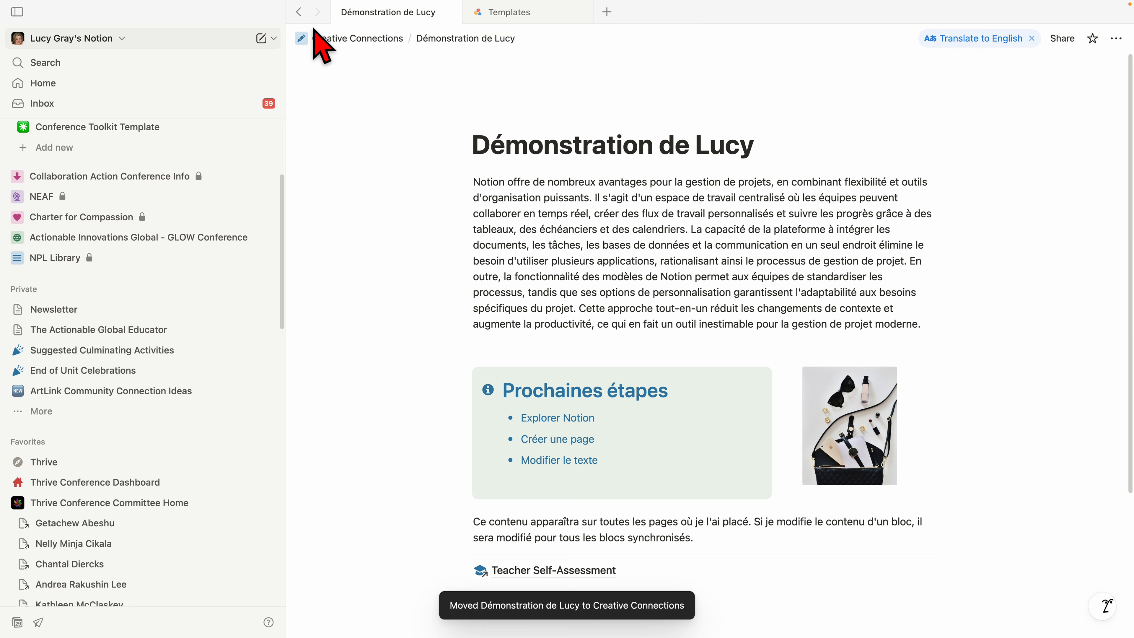
# Return to the original English demo page, move it to the Creative Connections teamspace and expand that teamspace's page list.
pyautogui.click(298, 12)
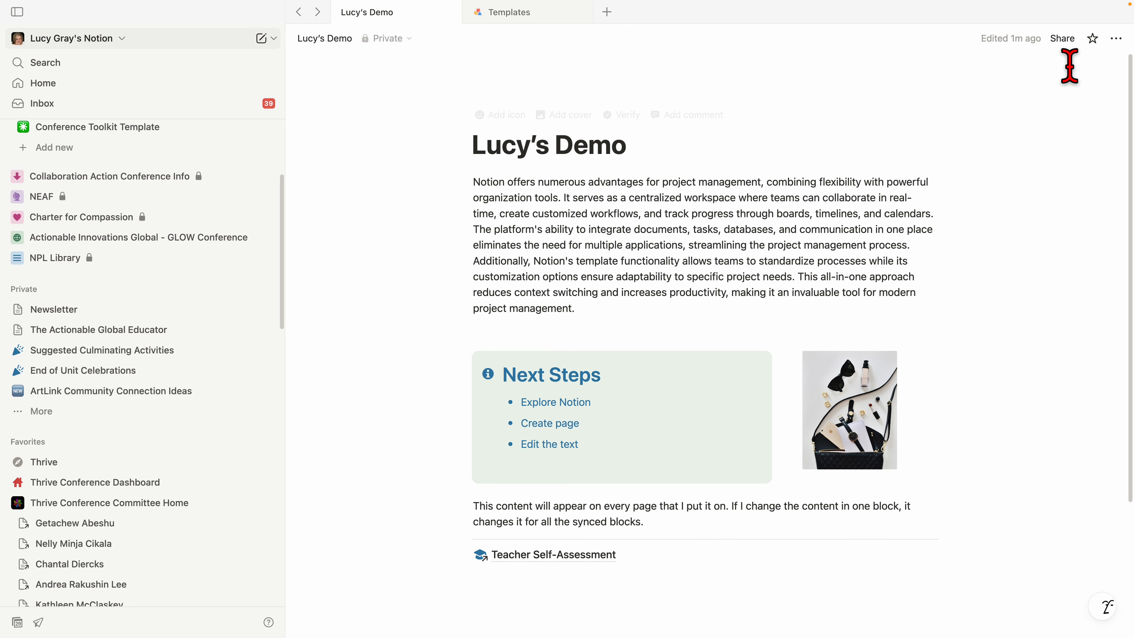
pyautogui.click(1116, 39)
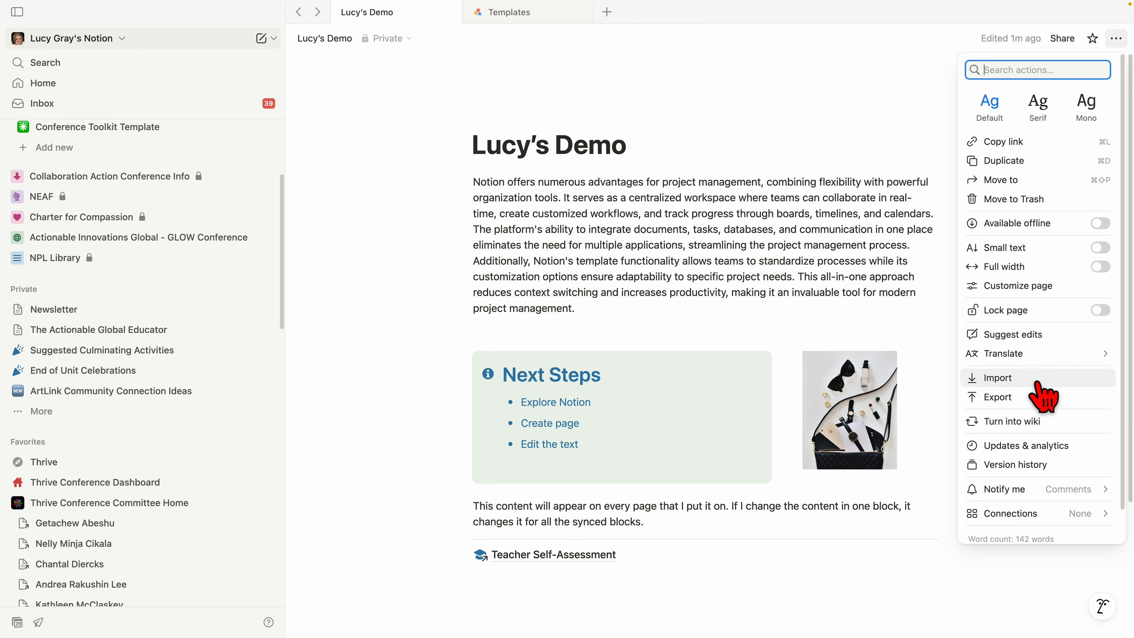
pyautogui.click(1013, 181)
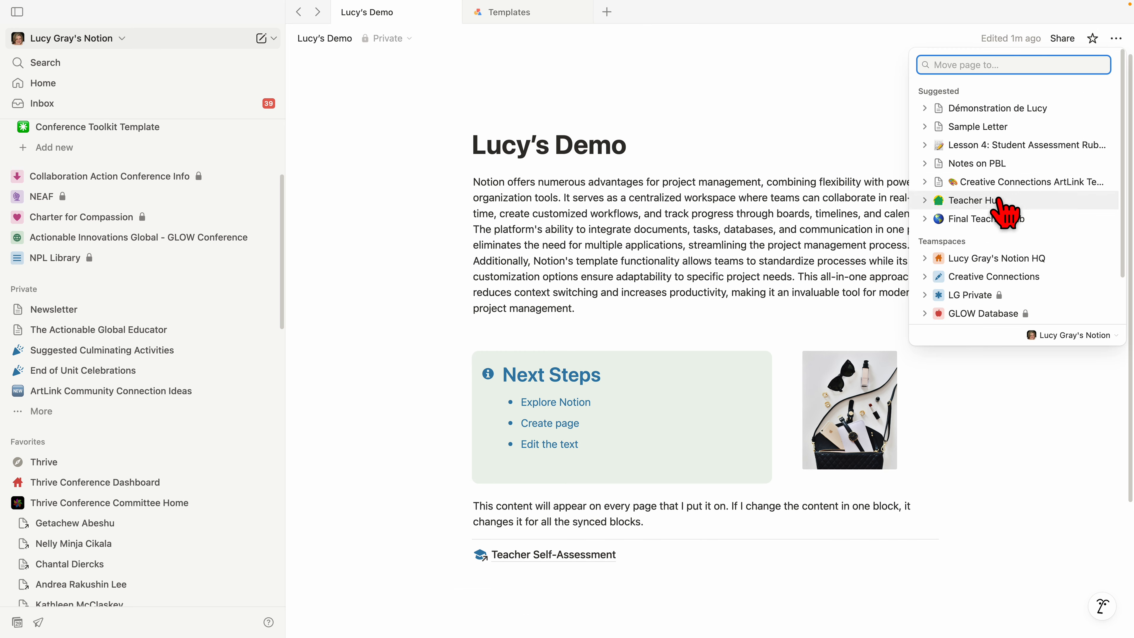
pyautogui.click(982, 277)
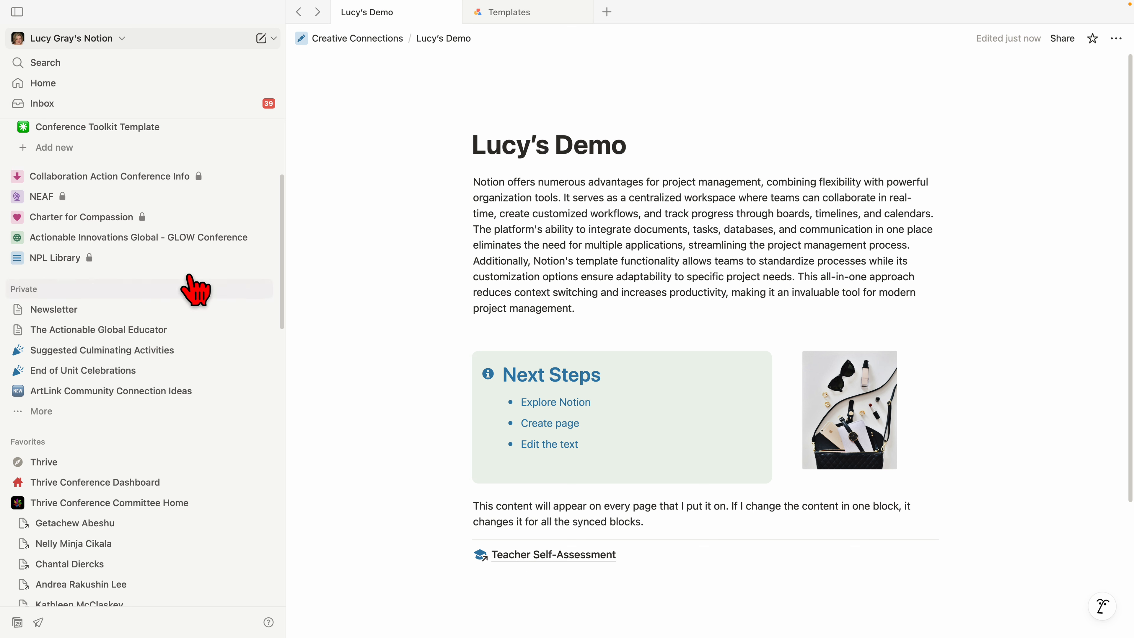
pyautogui.scroll(5, 174, 210)
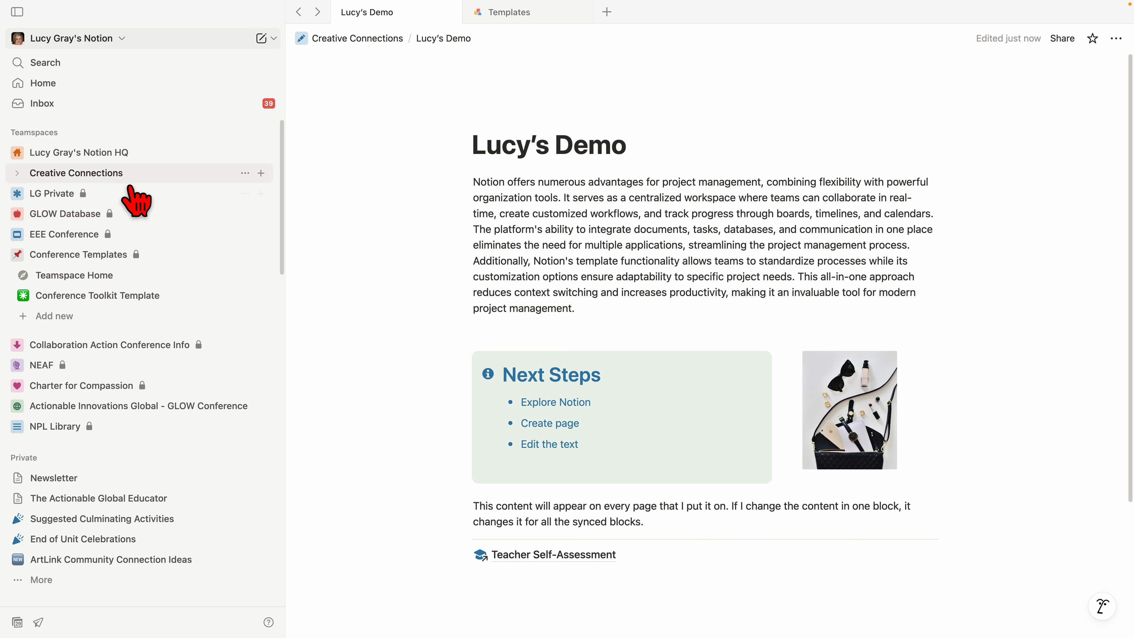
pyautogui.click(18, 173)
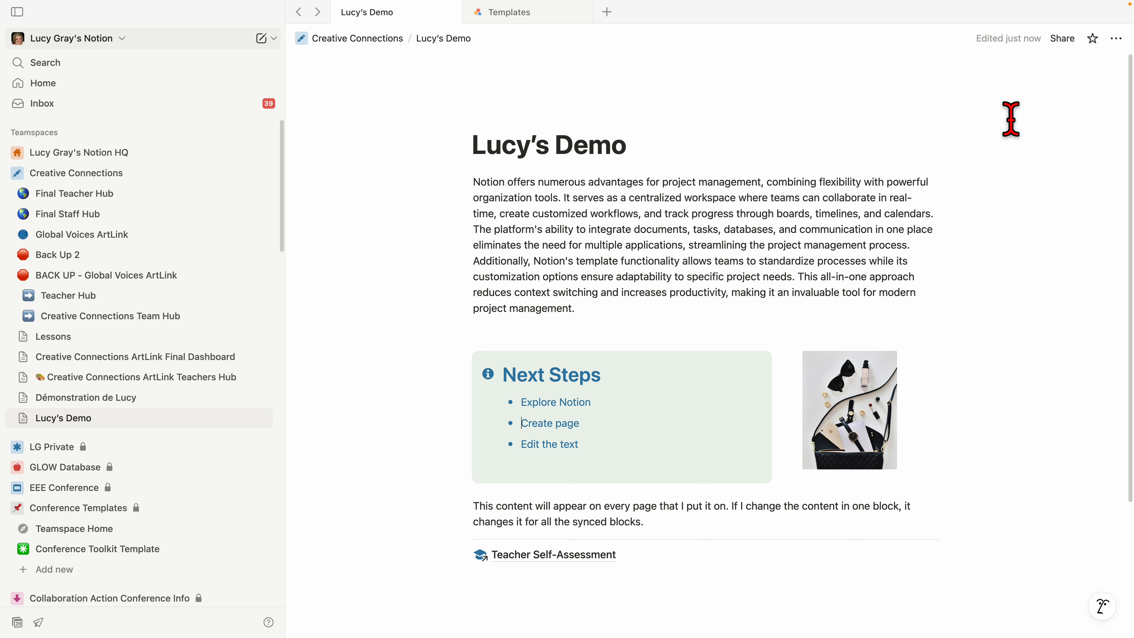
# Try selecting a suggested guest to invite to the English demo page, then close the sharing settings.
pyautogui.click(1061, 39)
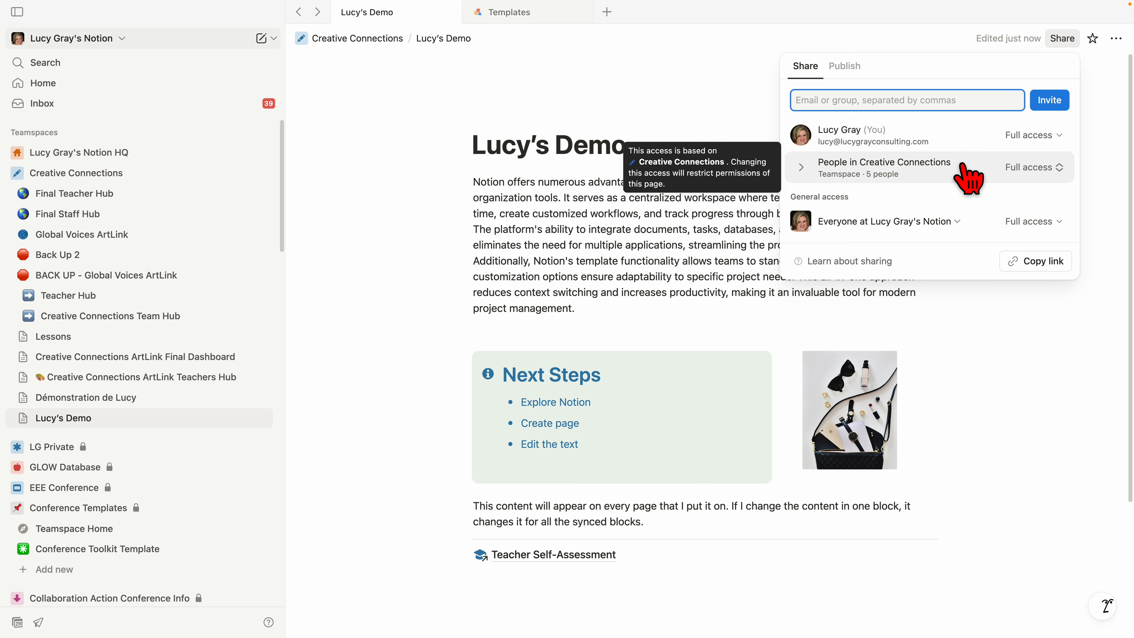
pyautogui.click(819, 100)
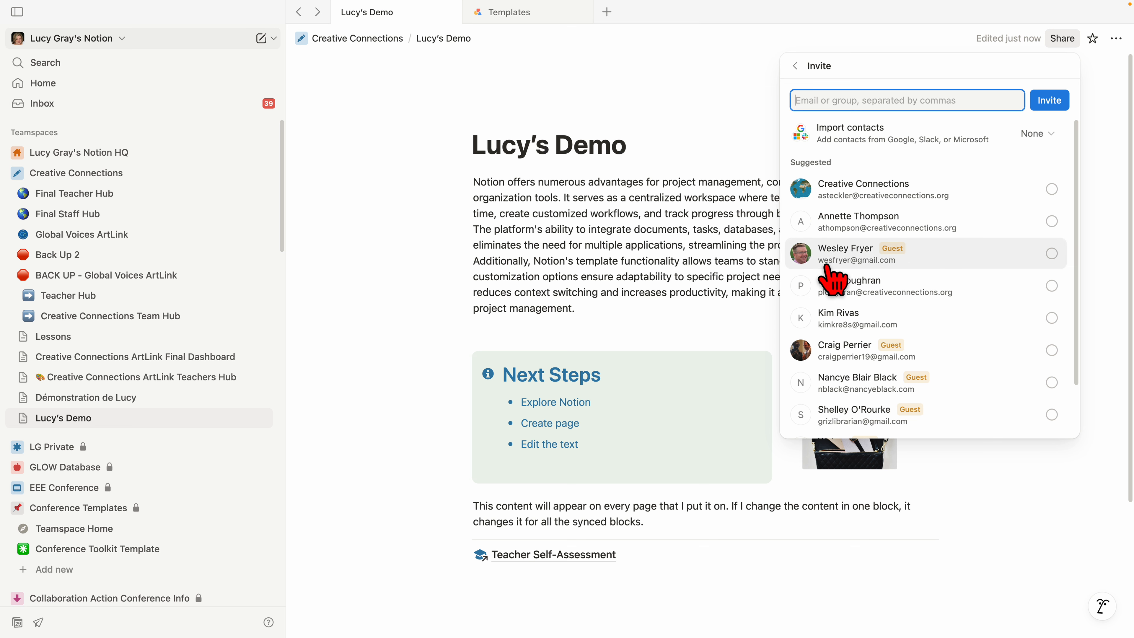
pyautogui.click(1008, 267)
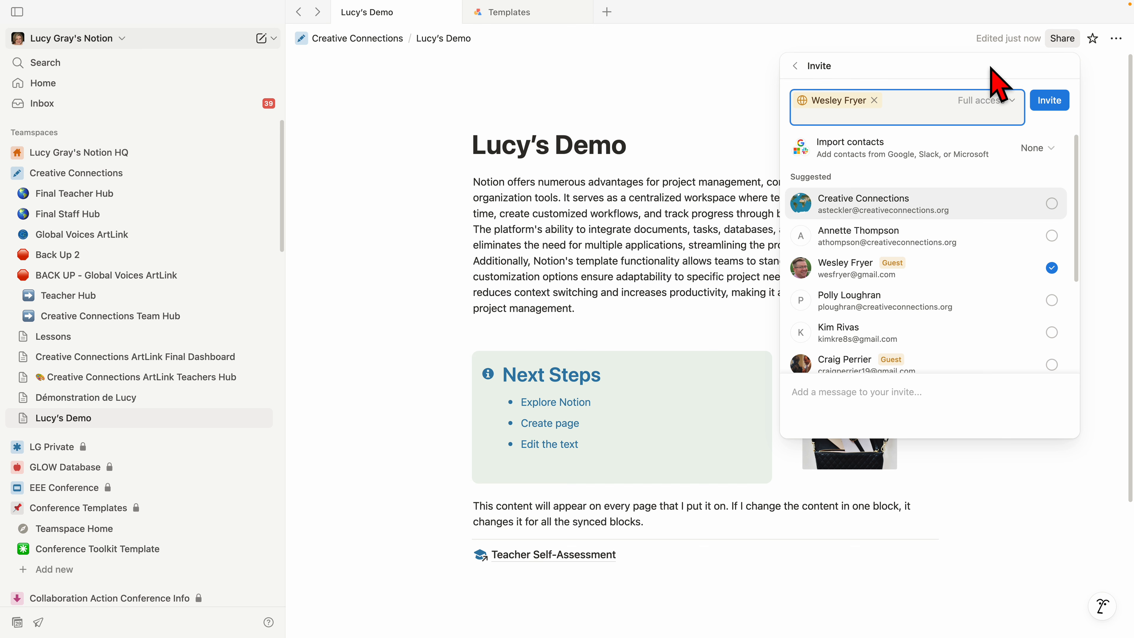
pyautogui.click(795, 67)
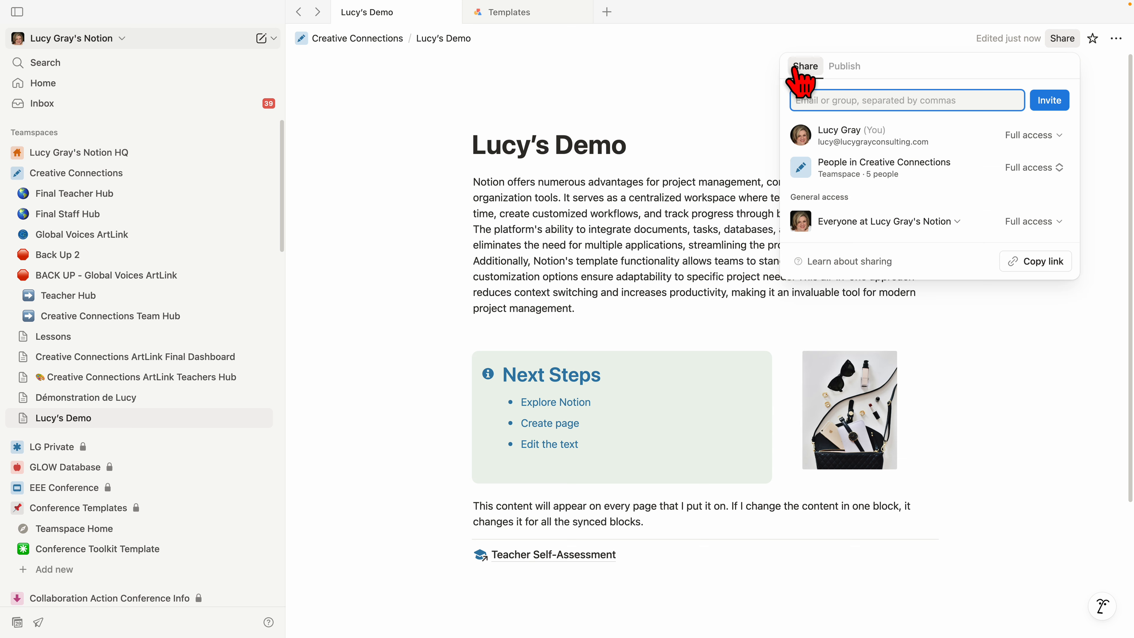
pyautogui.click(1032, 463)
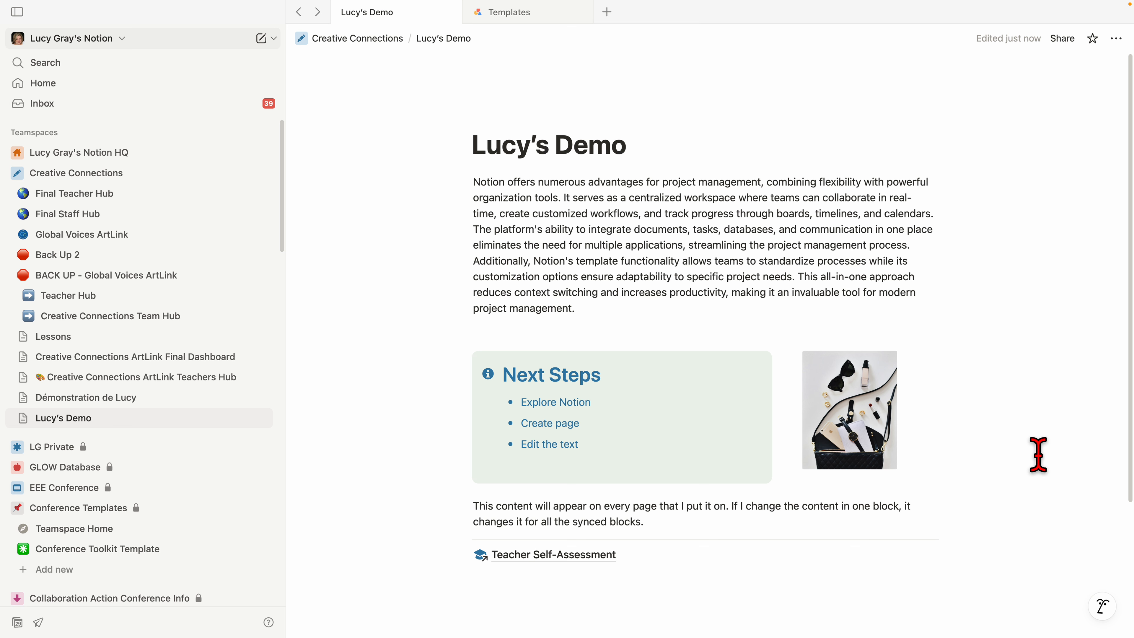
# Publish the English demo page as a public website.
pyautogui.click(1062, 39)
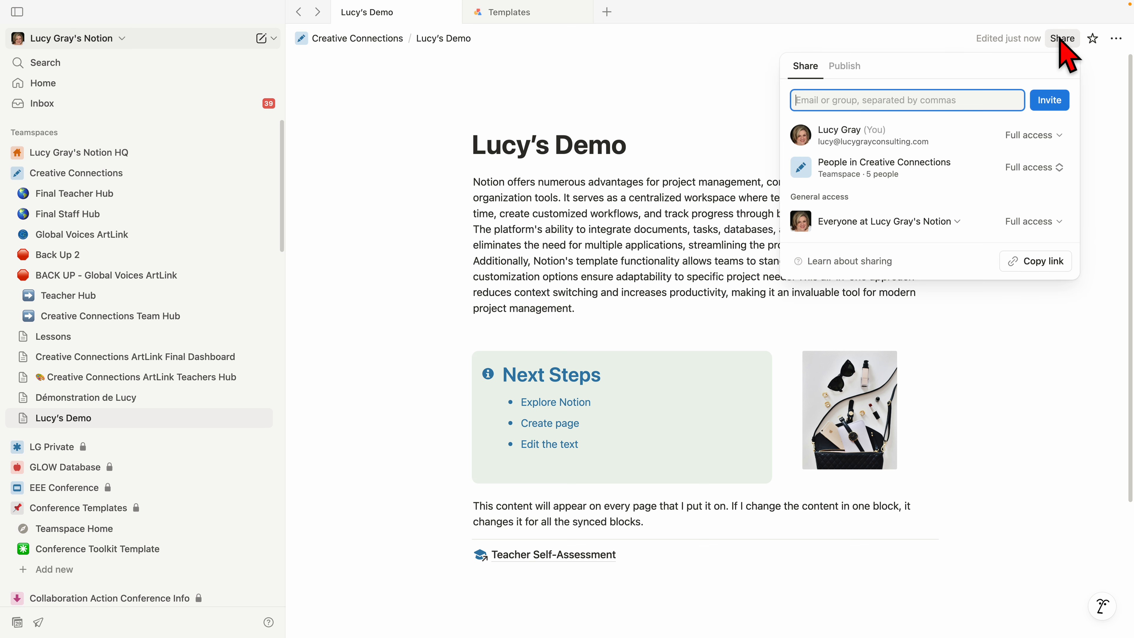
pyautogui.click(845, 67)
pyautogui.click(898, 301)
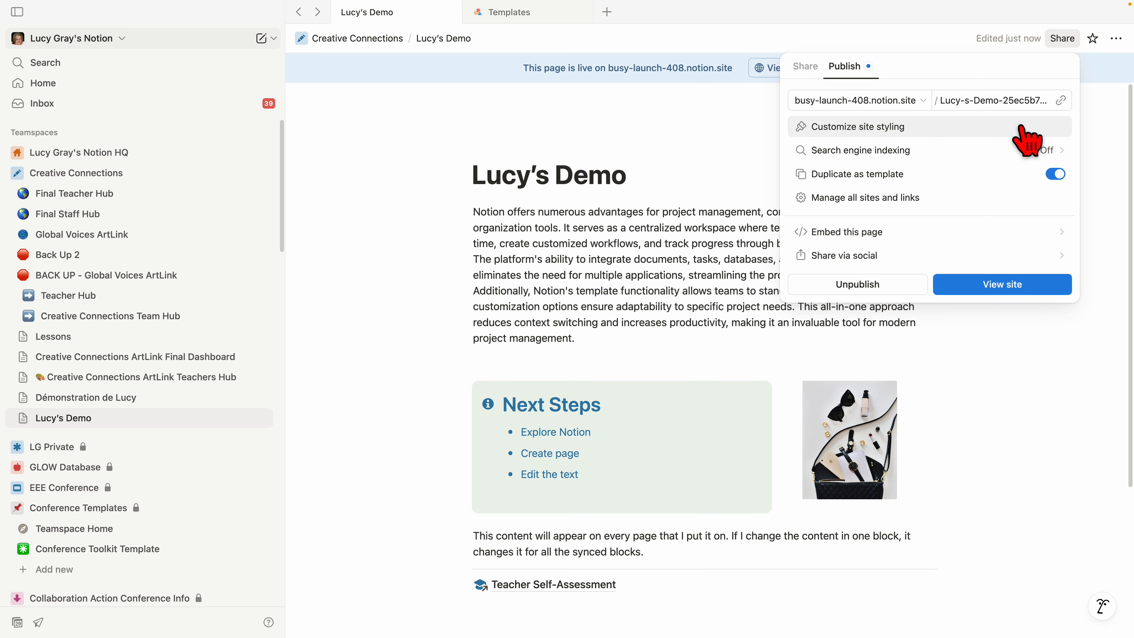
# Look at the published page's site styling settings and return to the English demo page without publishing changes.
pyautogui.click(956, 129)
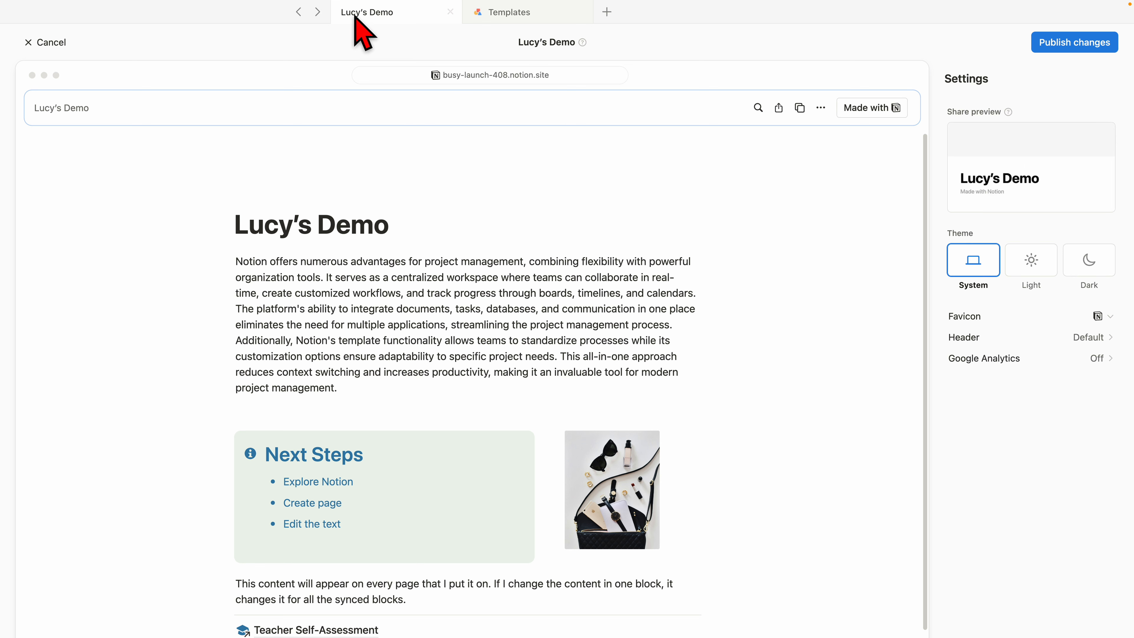
pyautogui.click(297, 12)
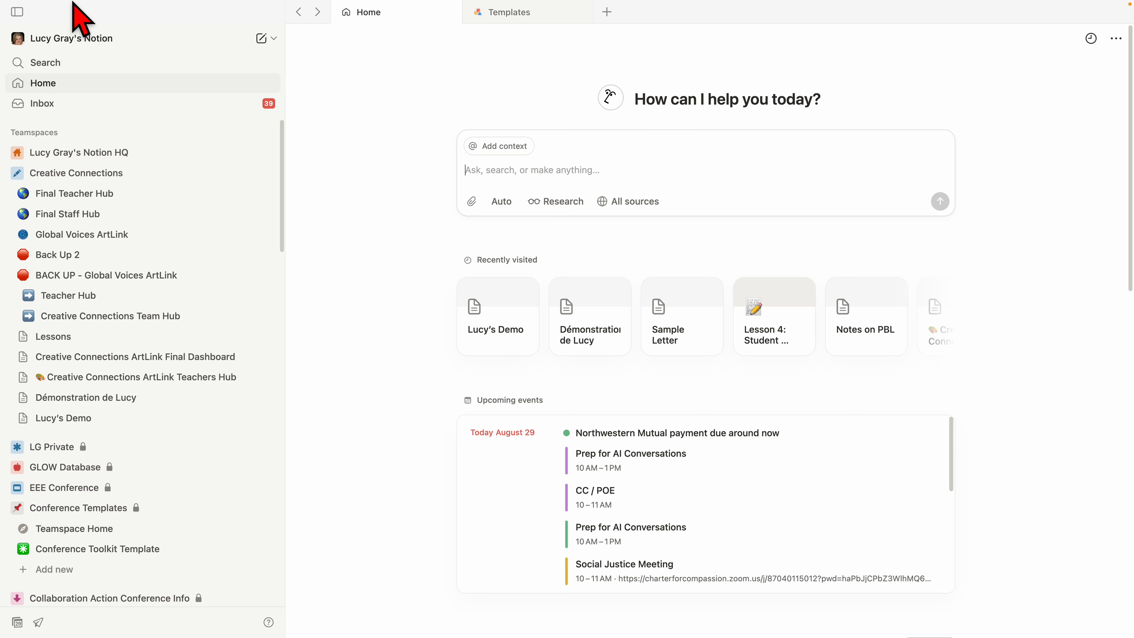
pyautogui.click(318, 12)
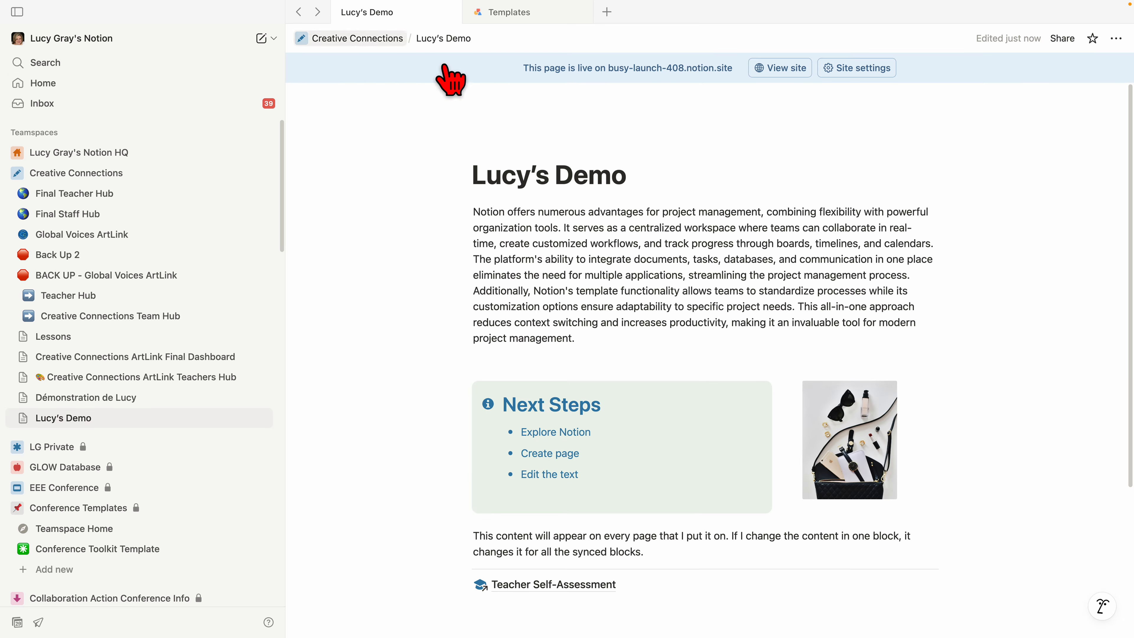
# View the published demo page in the web browser and examine its extra options, share and search controls.
pyautogui.click(1062, 40)
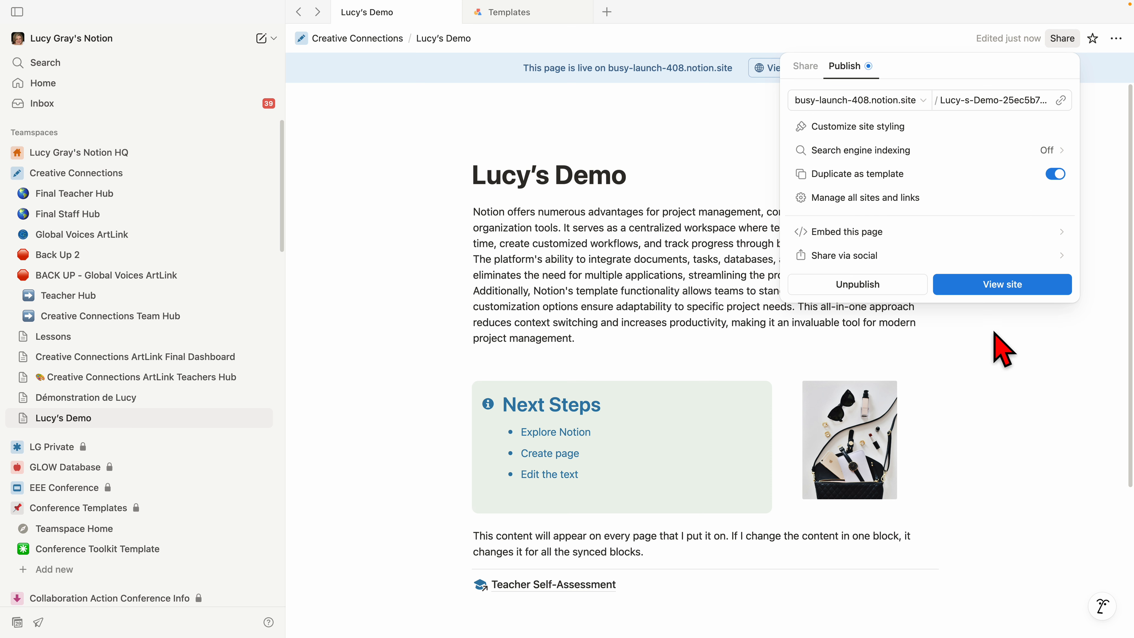
pyautogui.click(987, 284)
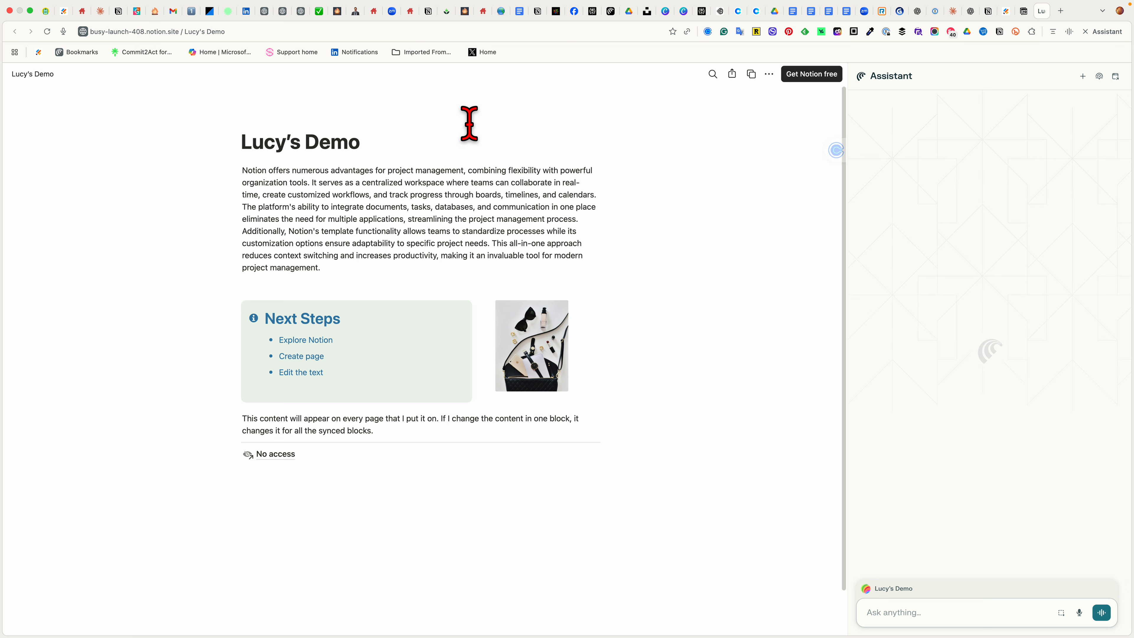
pyautogui.click(768, 74)
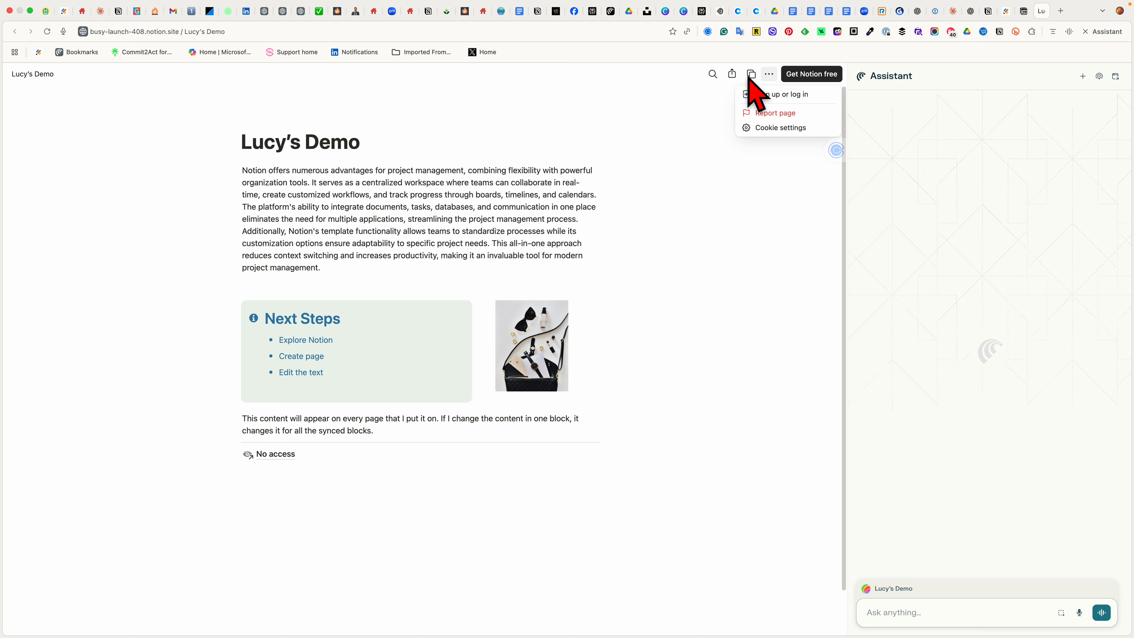
pyautogui.click(733, 75)
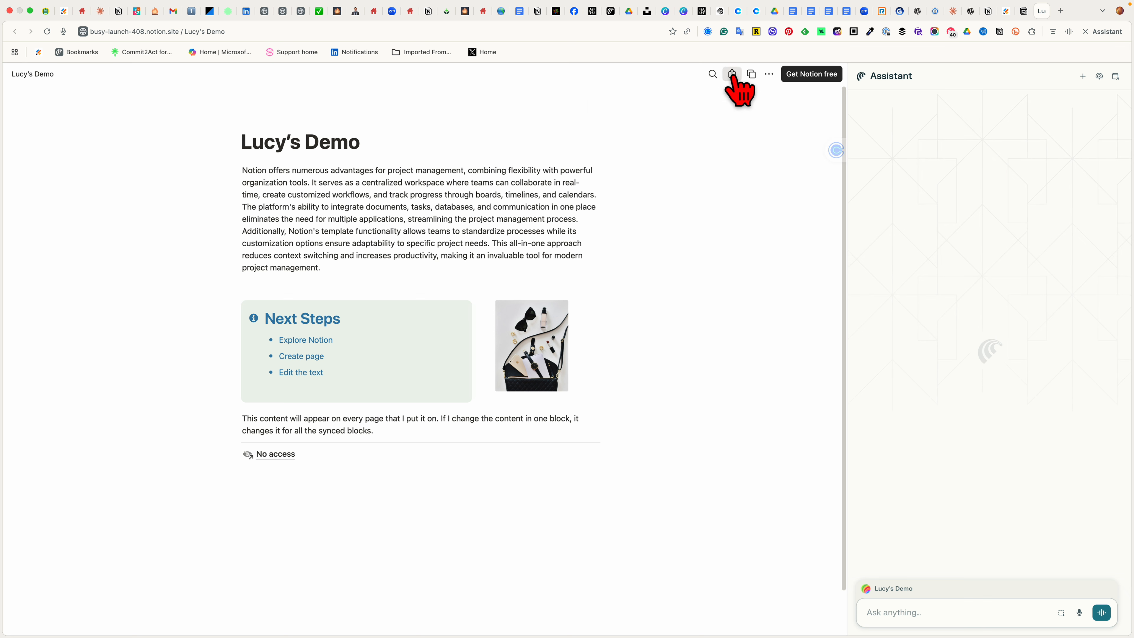
pyautogui.click(733, 75)
pyautogui.click(733, 75)
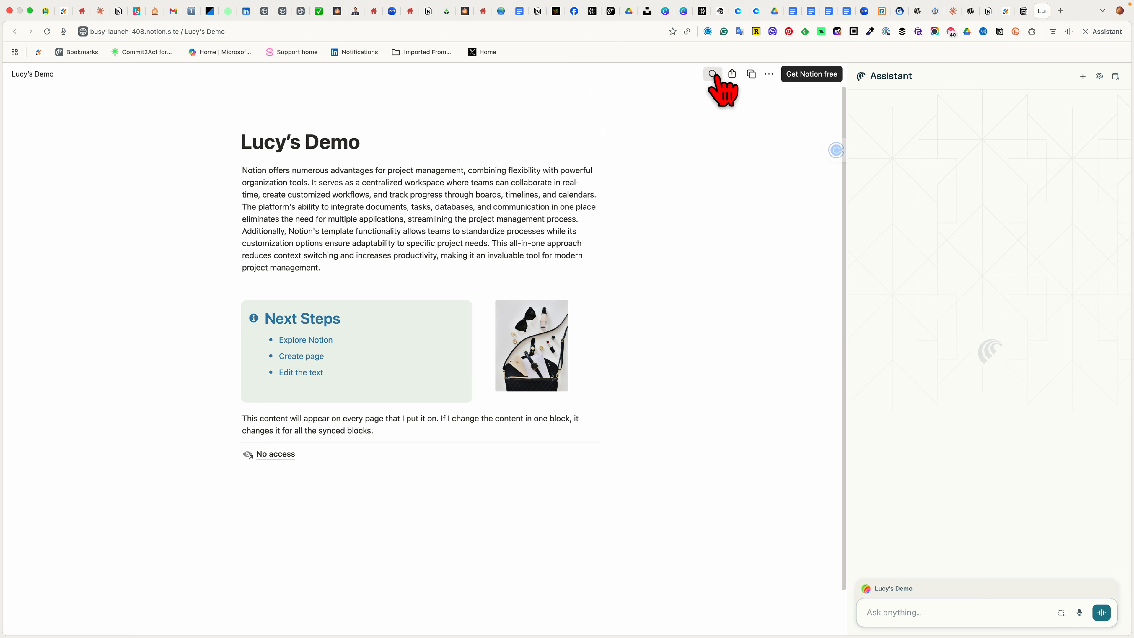
pyautogui.click(713, 75)
pyautogui.click(714, 75)
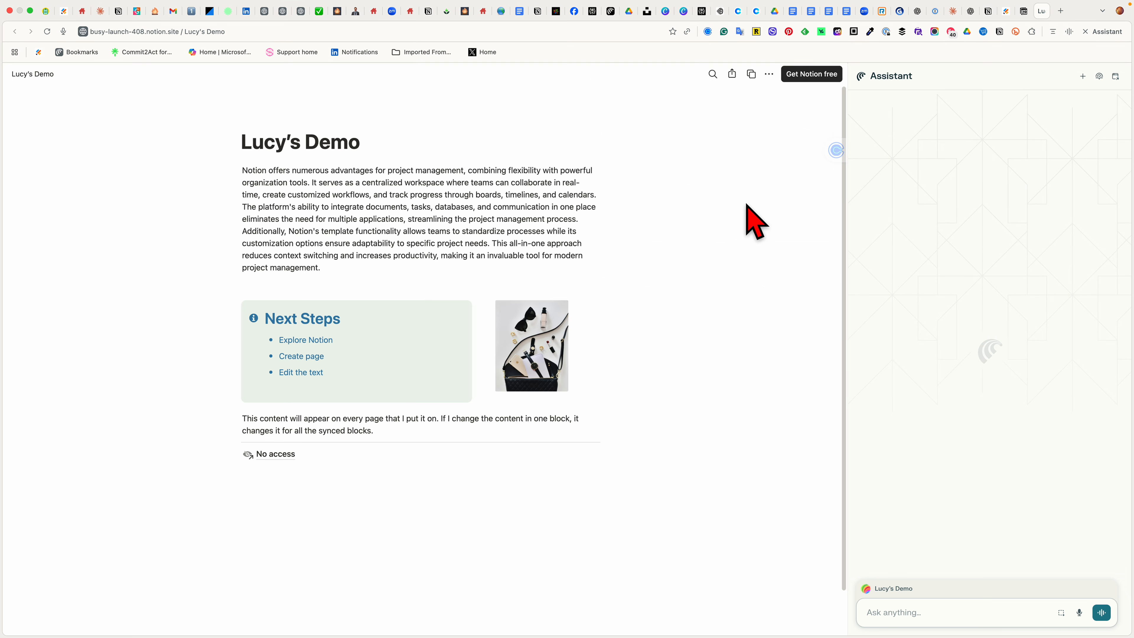
# Switch back to Notion, dismiss the publishing options and go to the workspace's Home page.
pyautogui.press('super+Tab')
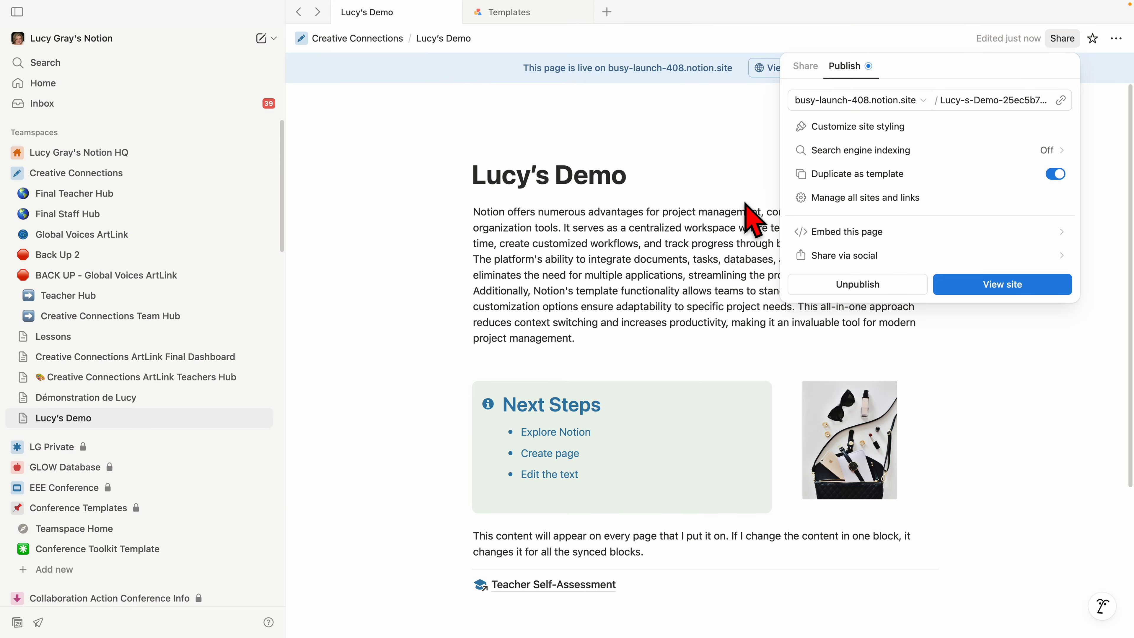
pyautogui.click(408, 299)
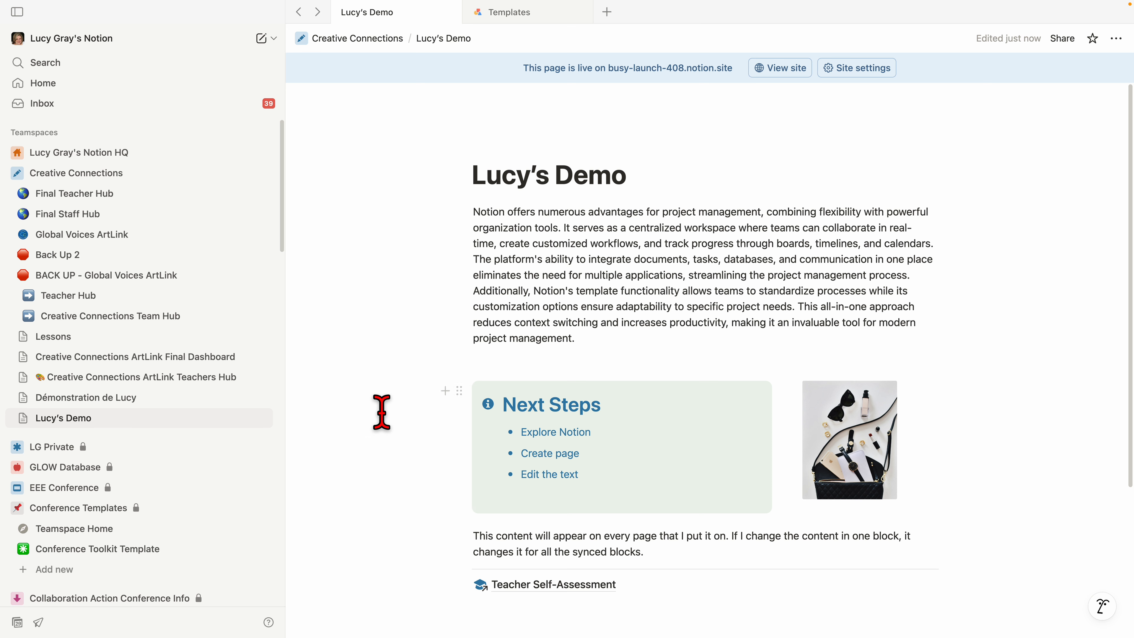
pyautogui.click(83, 87)
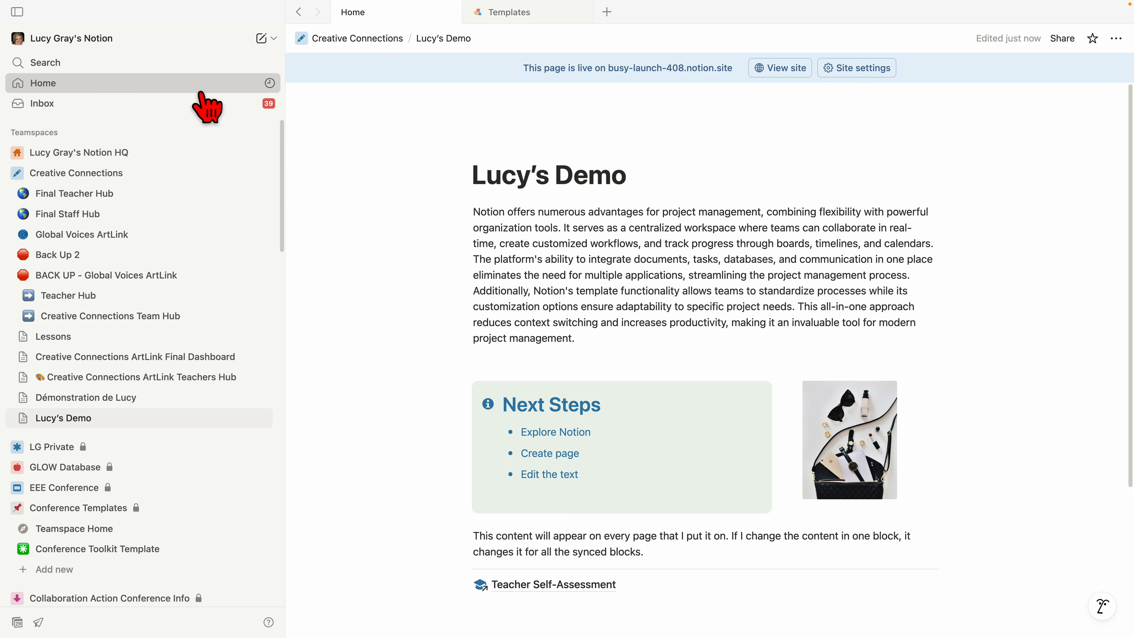